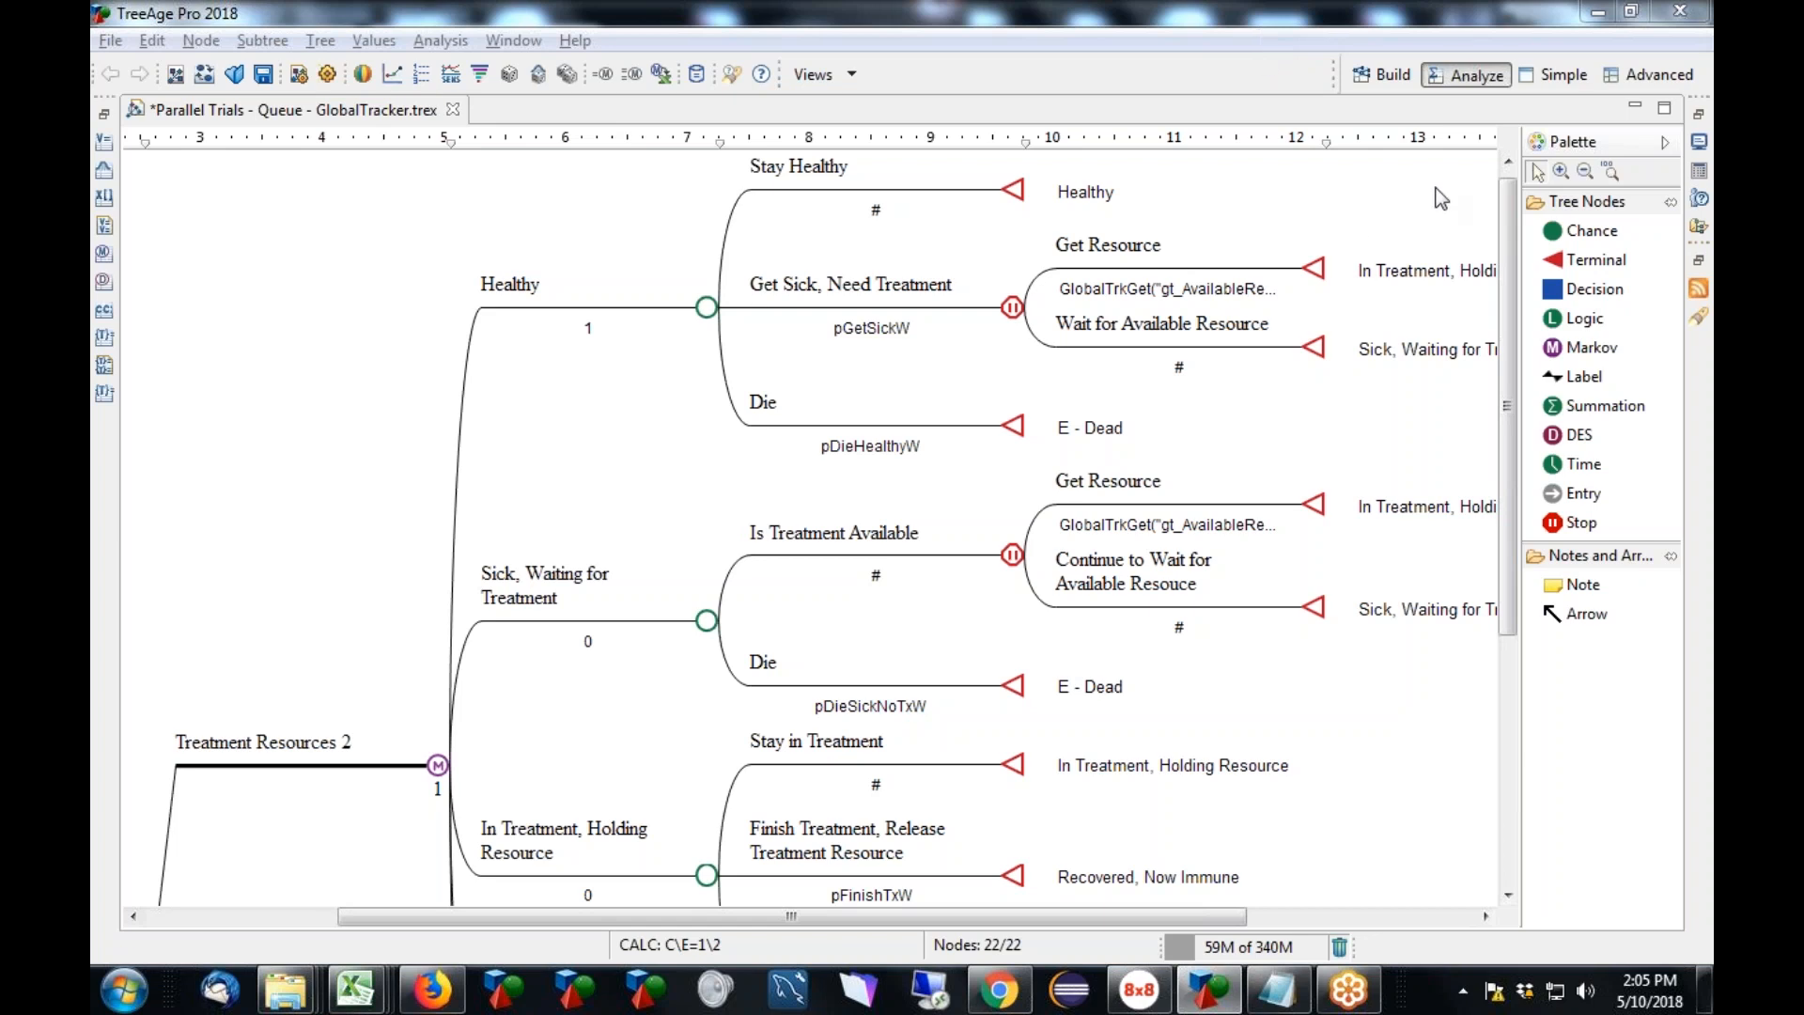
Browse the example models to locate the GlobalTracker parallel trials queue model in the Healthcare folder, and close the project list.
click(1699, 114)
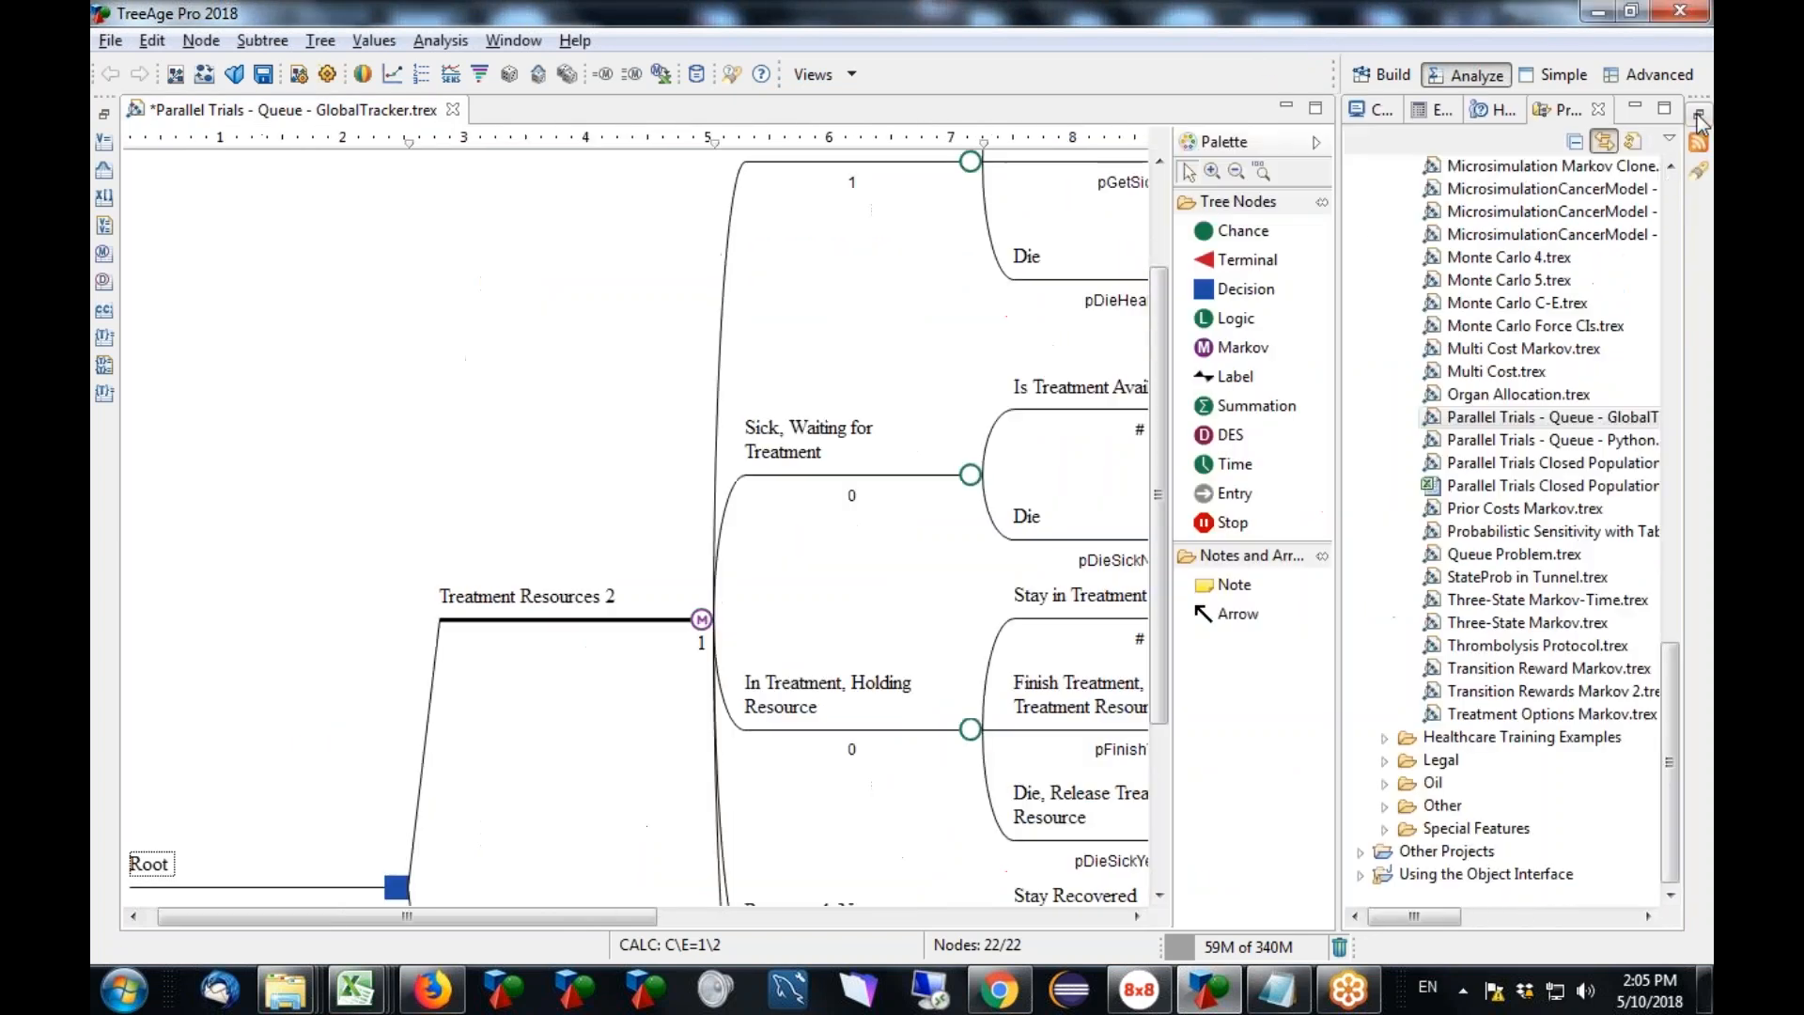
drag(1672, 677, 1687, 197)
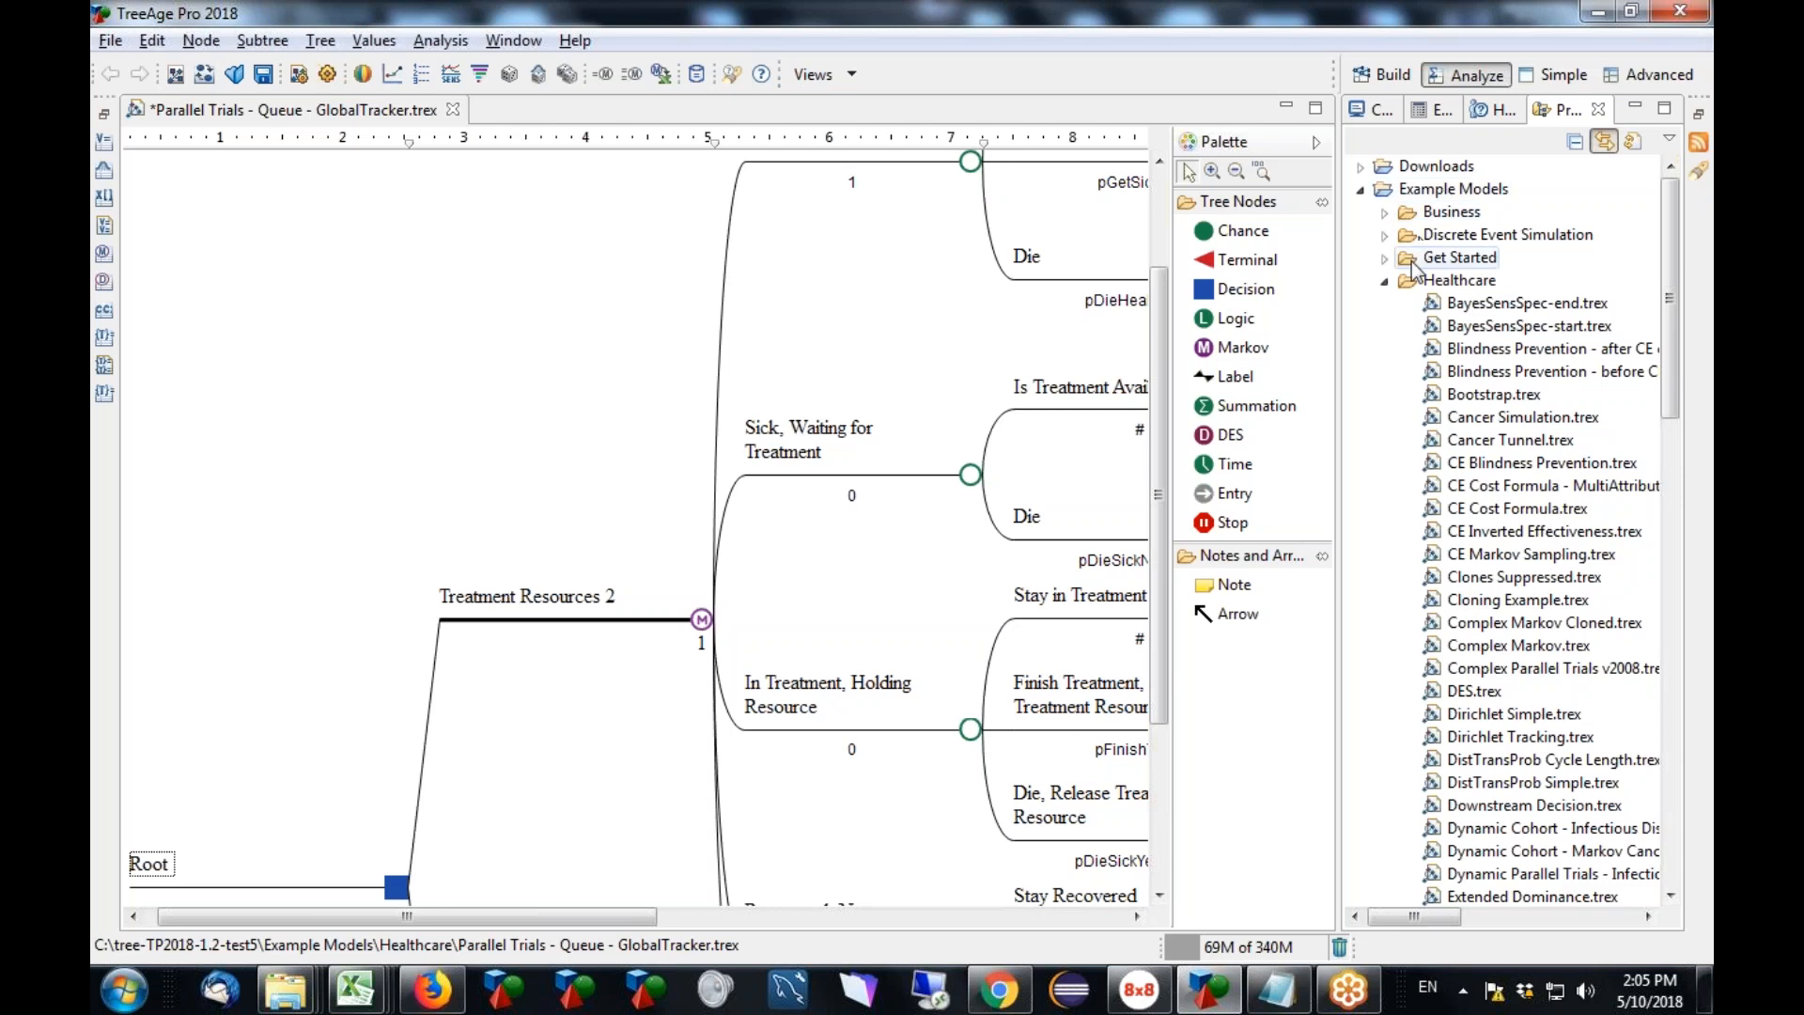
drag(1677, 286, 1675, 700)
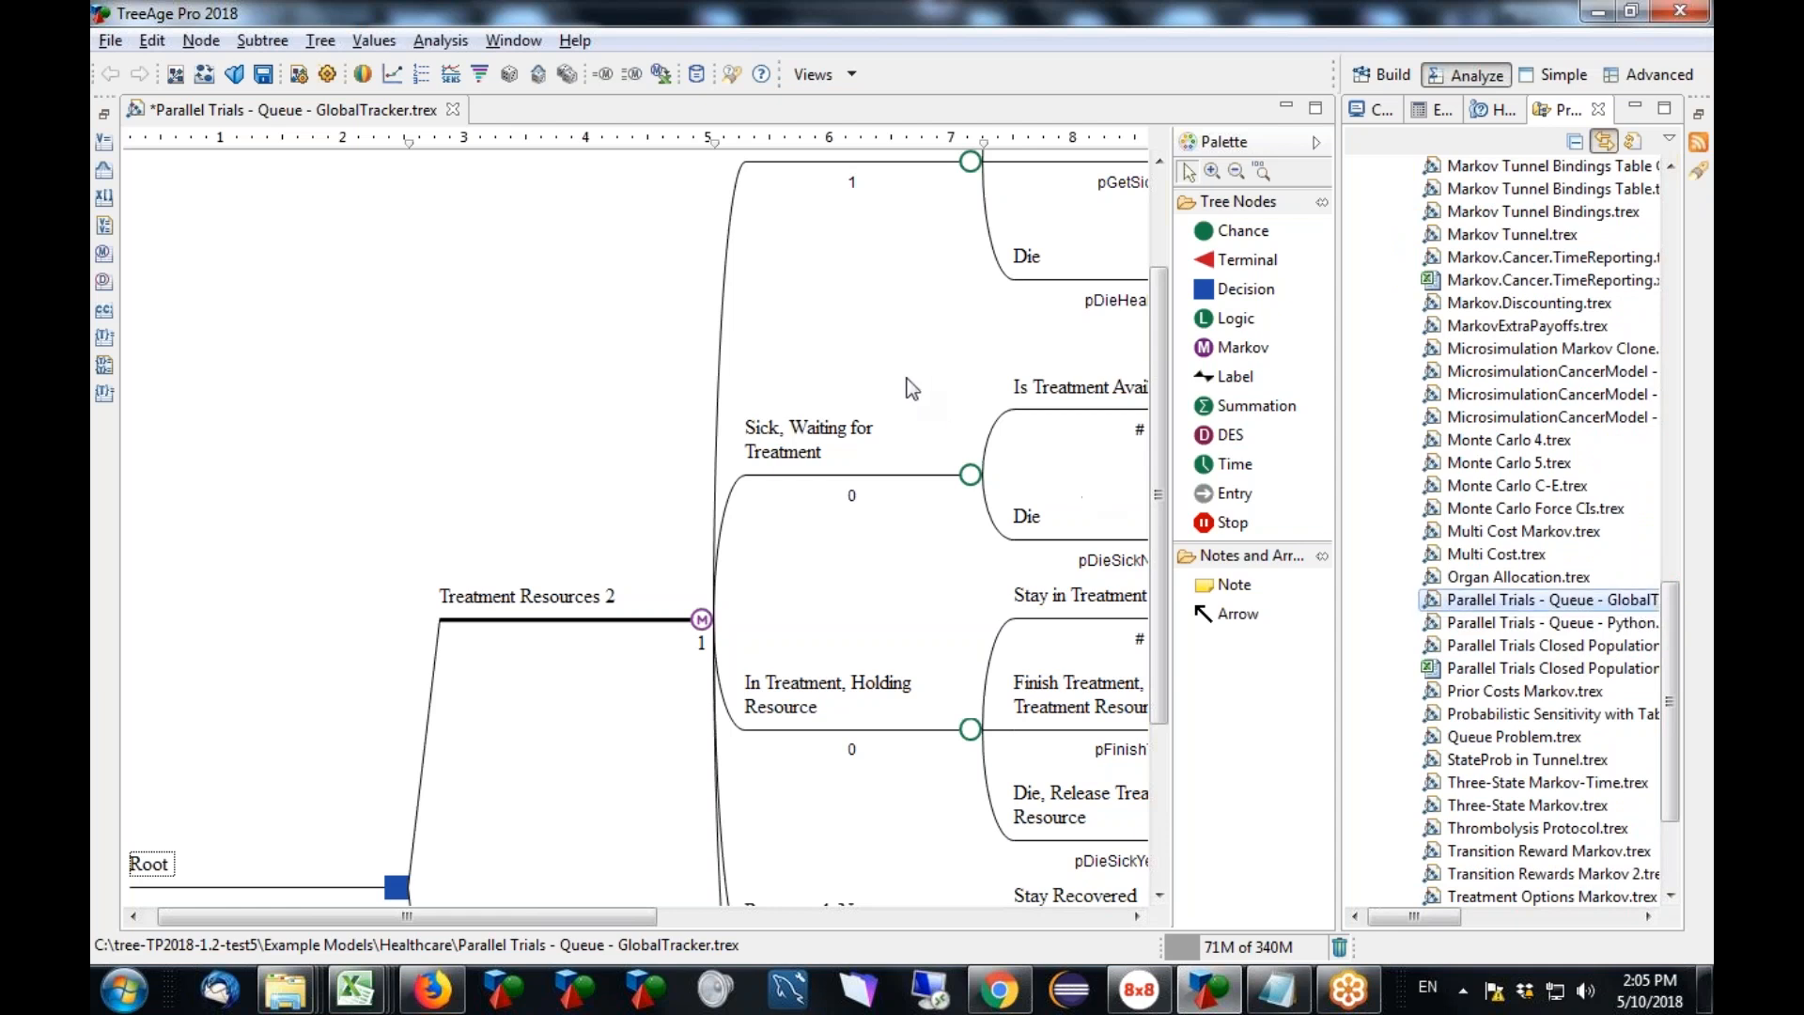
click(1636, 113)
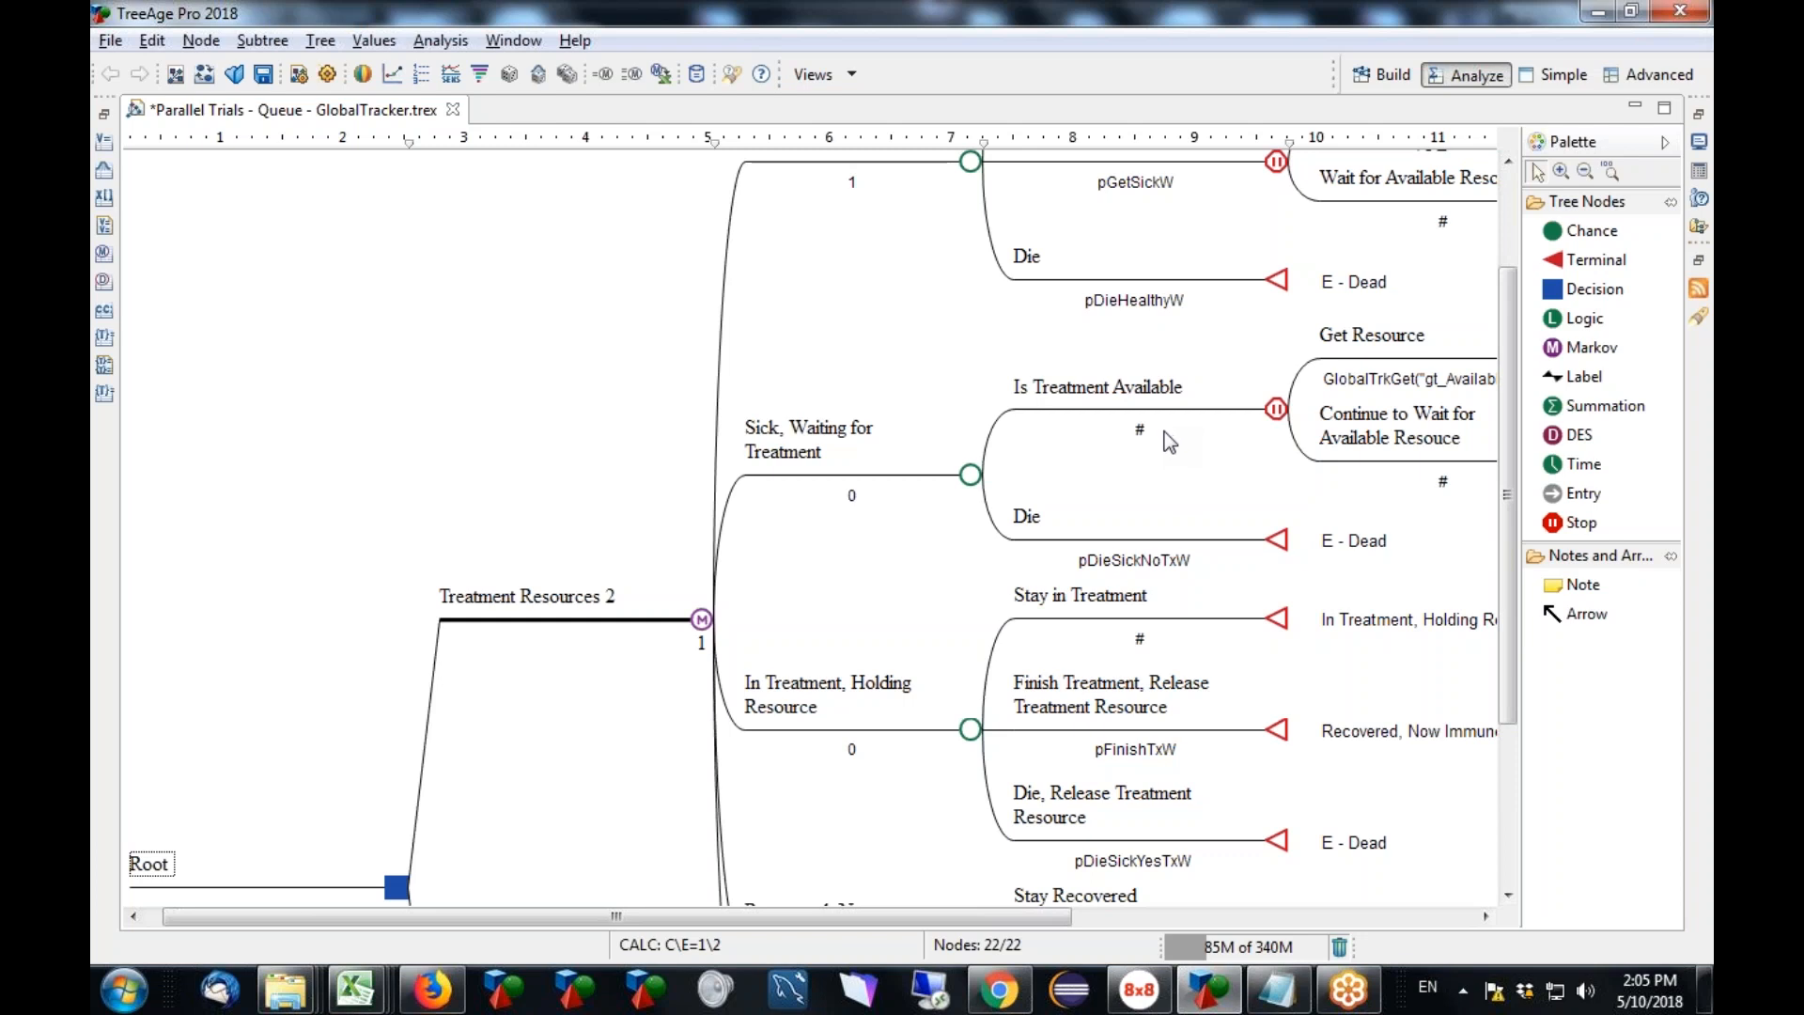
Examine the Markov health states and transitions under Treatment Resources 2 and the cloned Treatment Resources 3 strategy.
drag(1510, 518, 1506, 733)
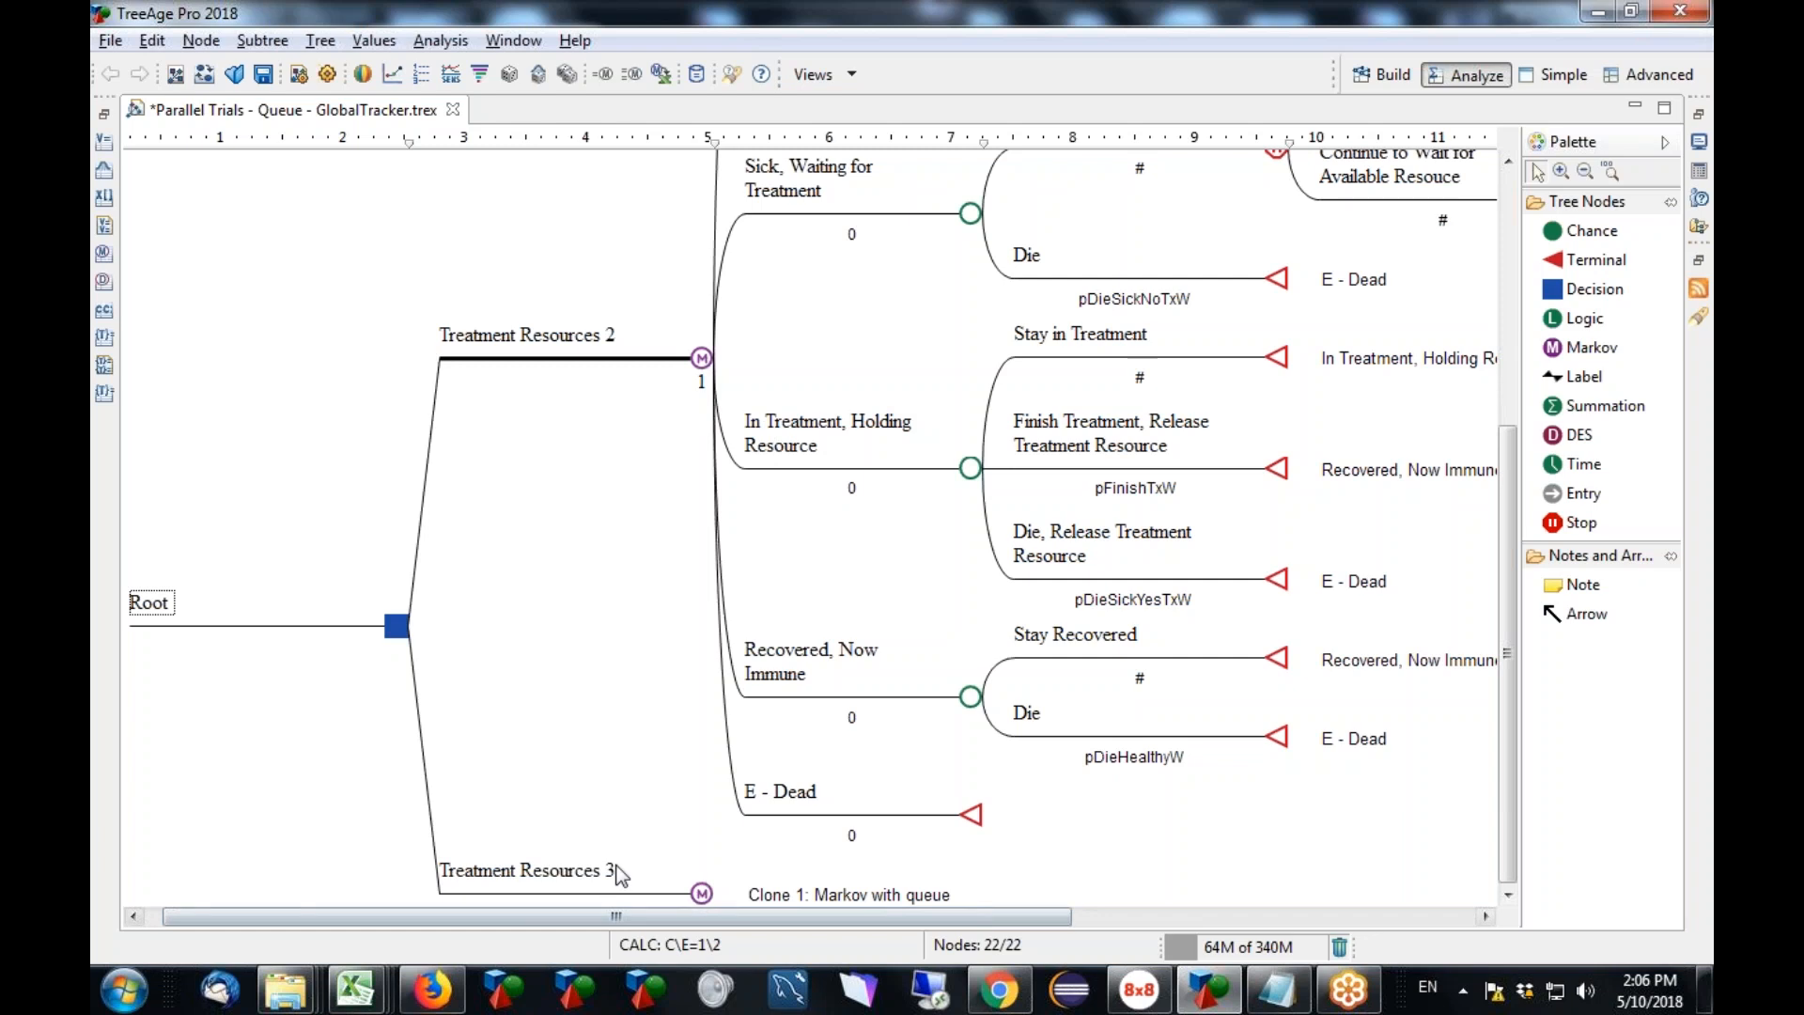
mouse_move(1503, 594)
mouse_down()
mouse_move(1513, 339)
mouse_move(1516, 417)
mouse_up()
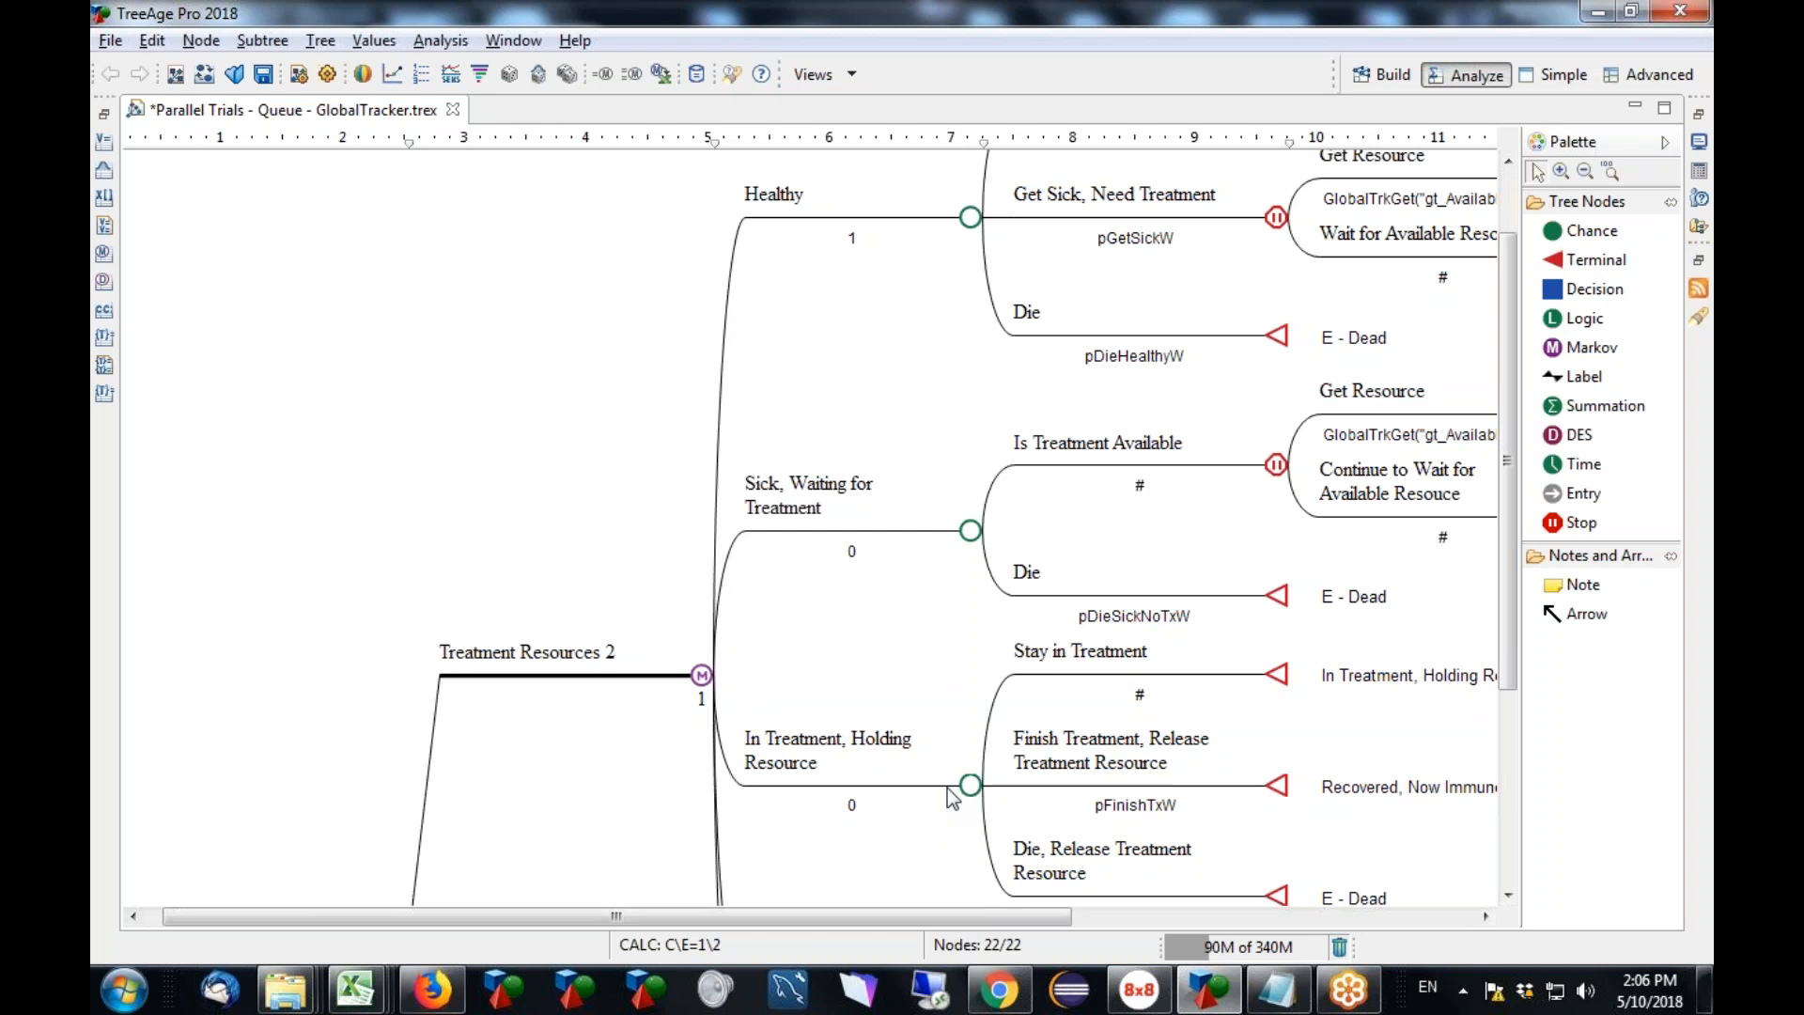
scroll(1509, 568, up, 3)
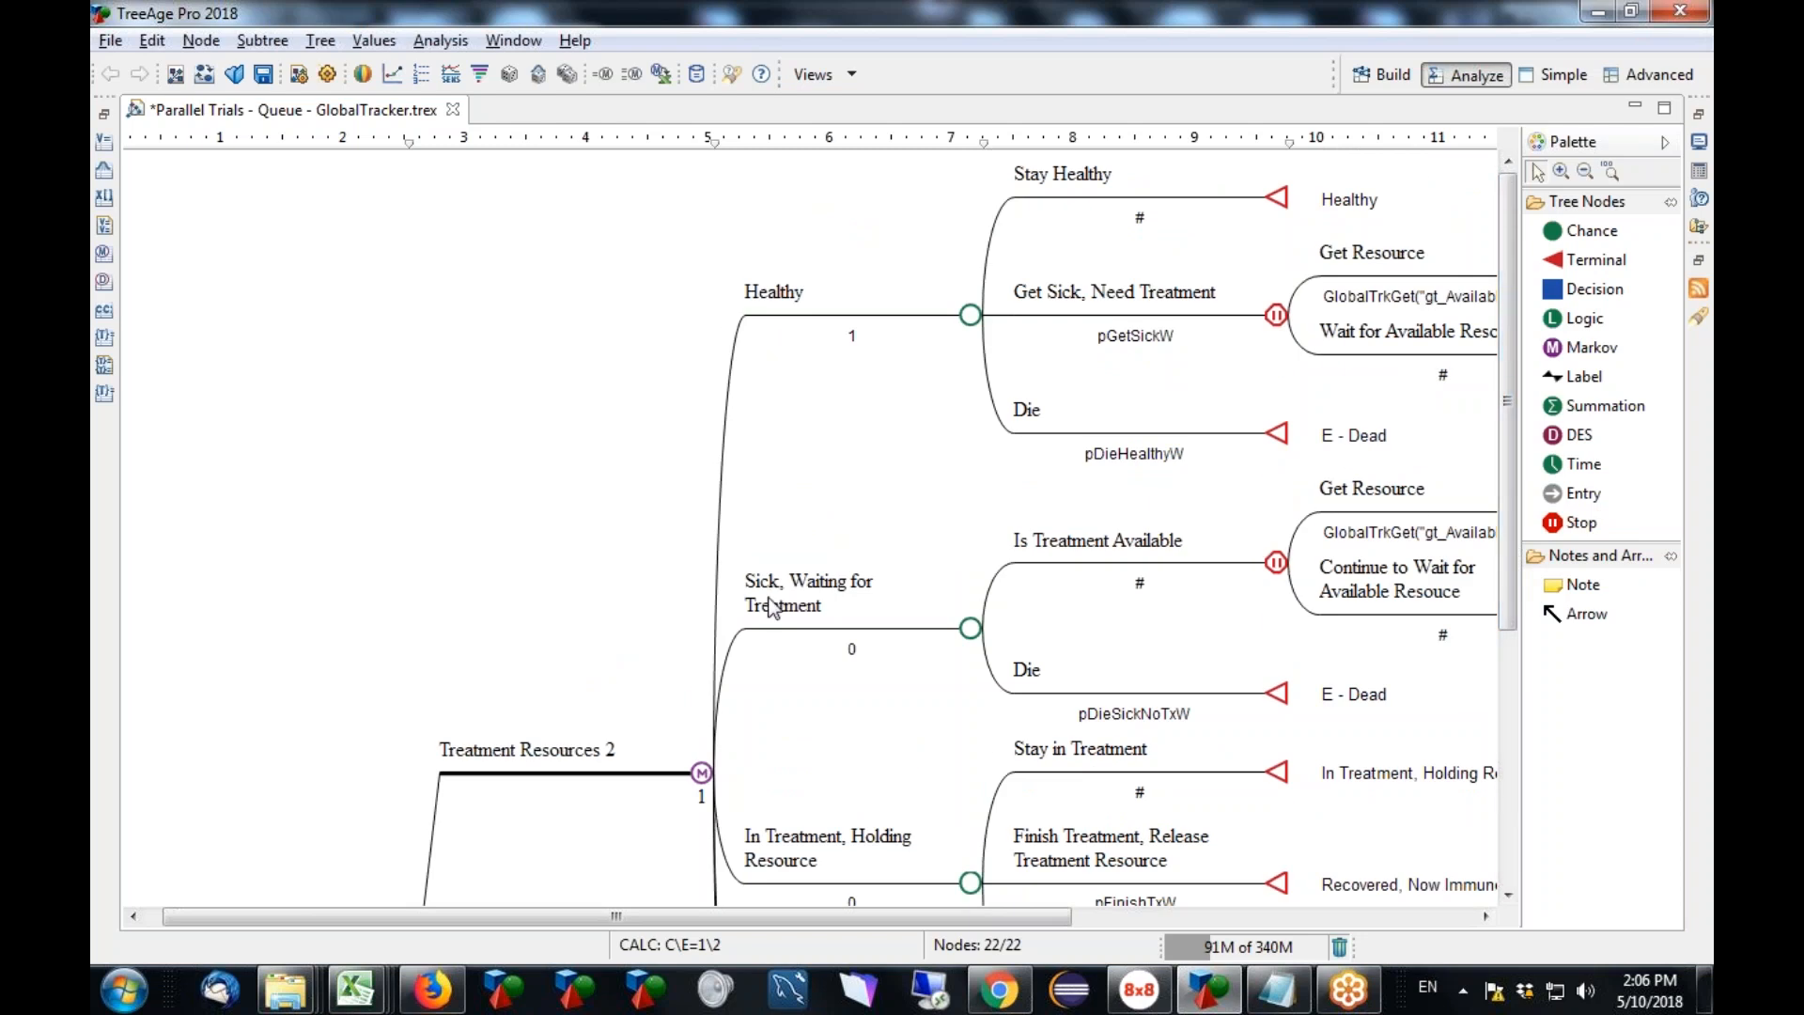
scroll(1508, 479, down, 5)
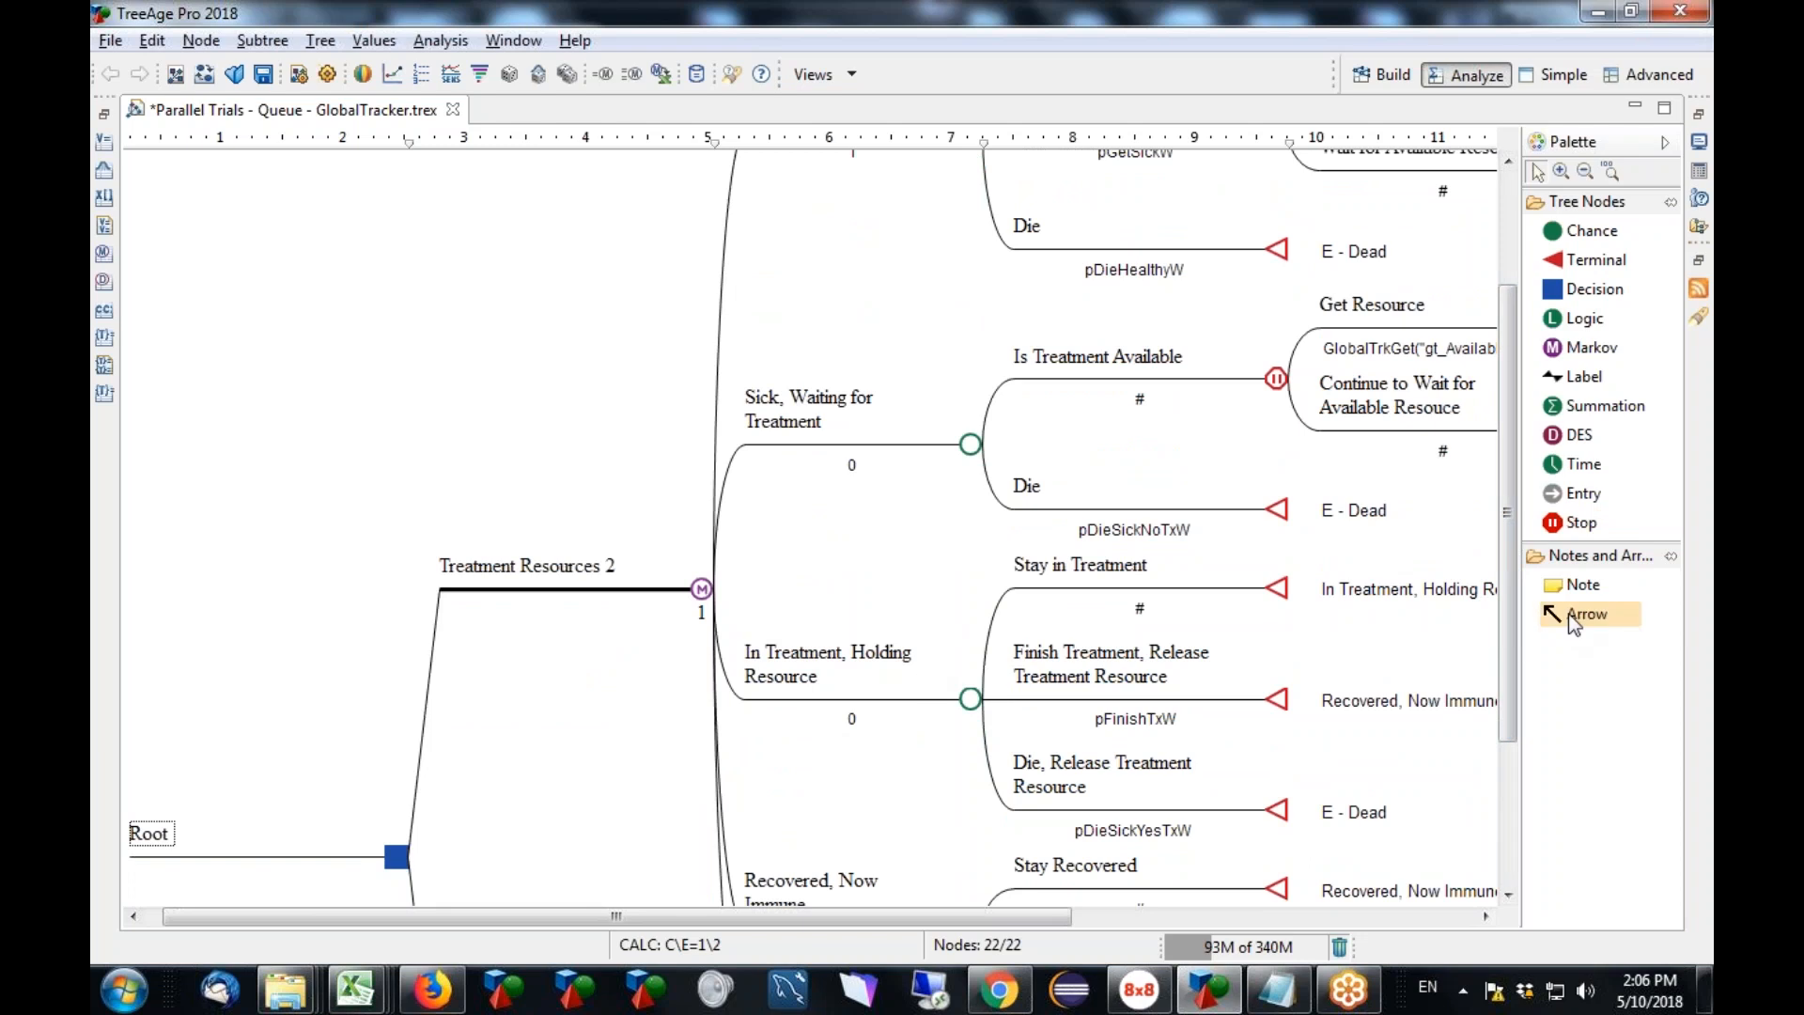
scroll(1510, 743, down, 4)
scroll(1510, 742, down, 2)
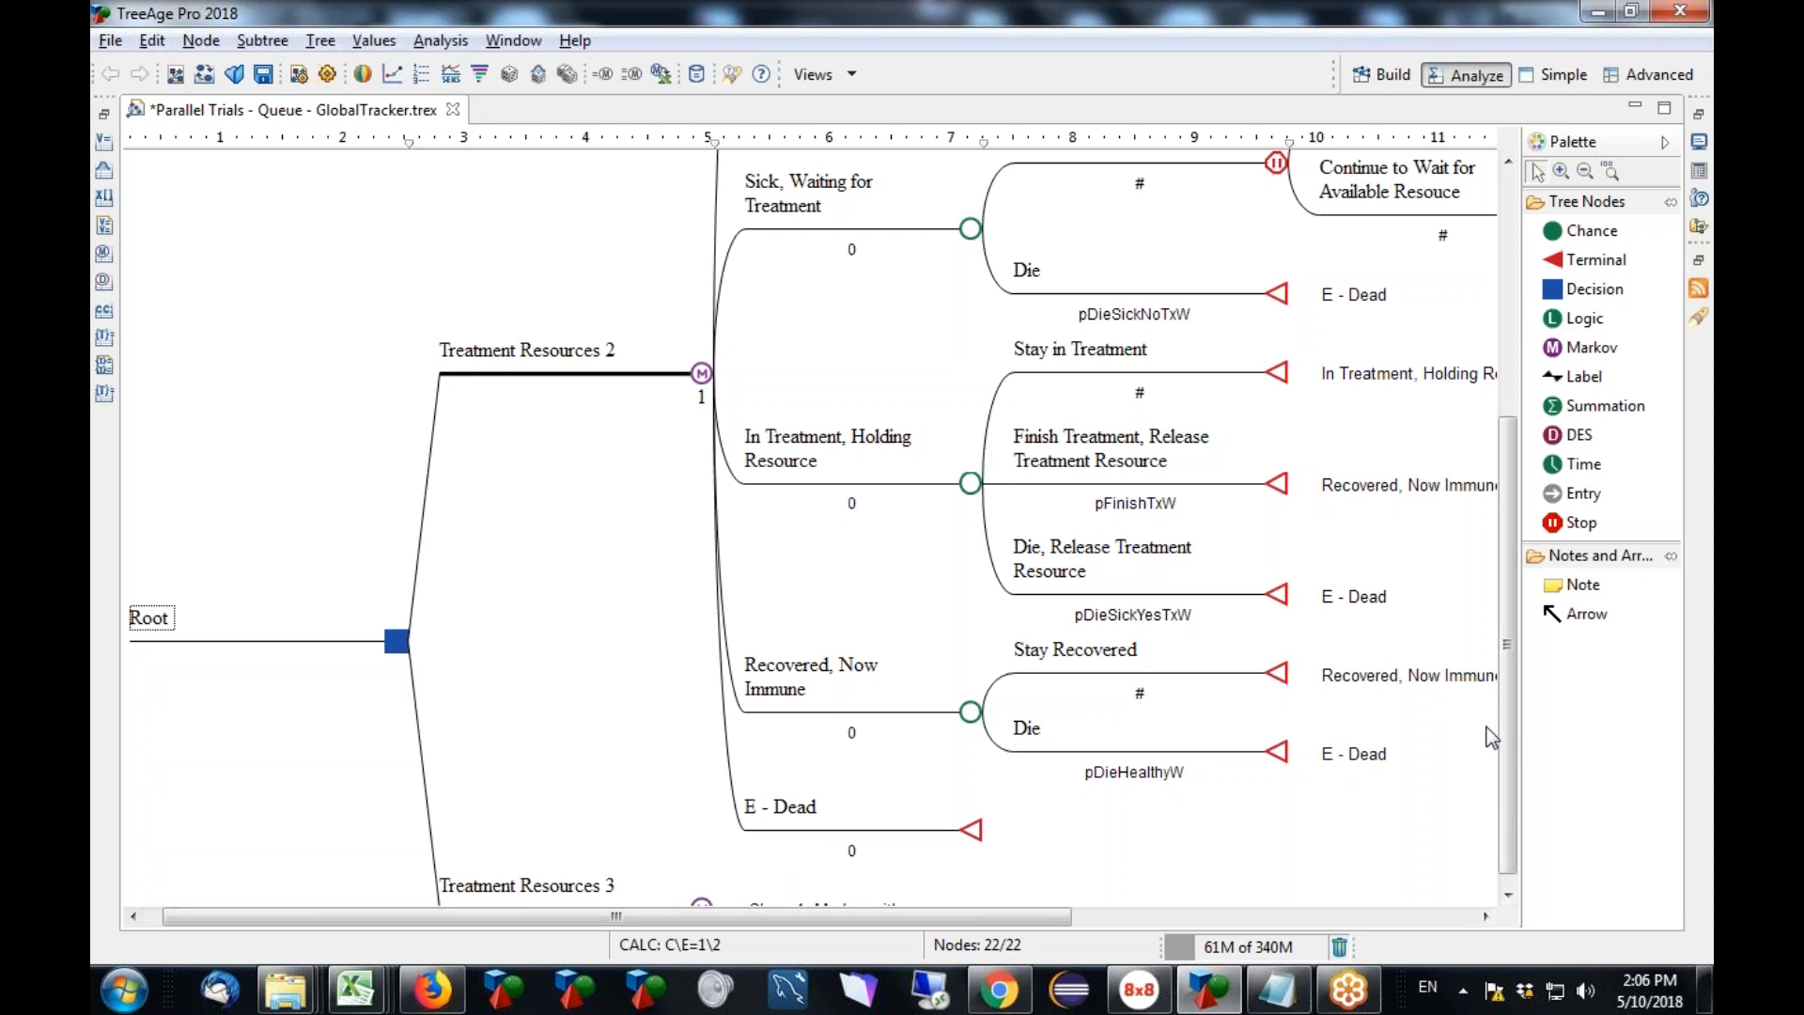
drag(1508, 737, 1523, 496)
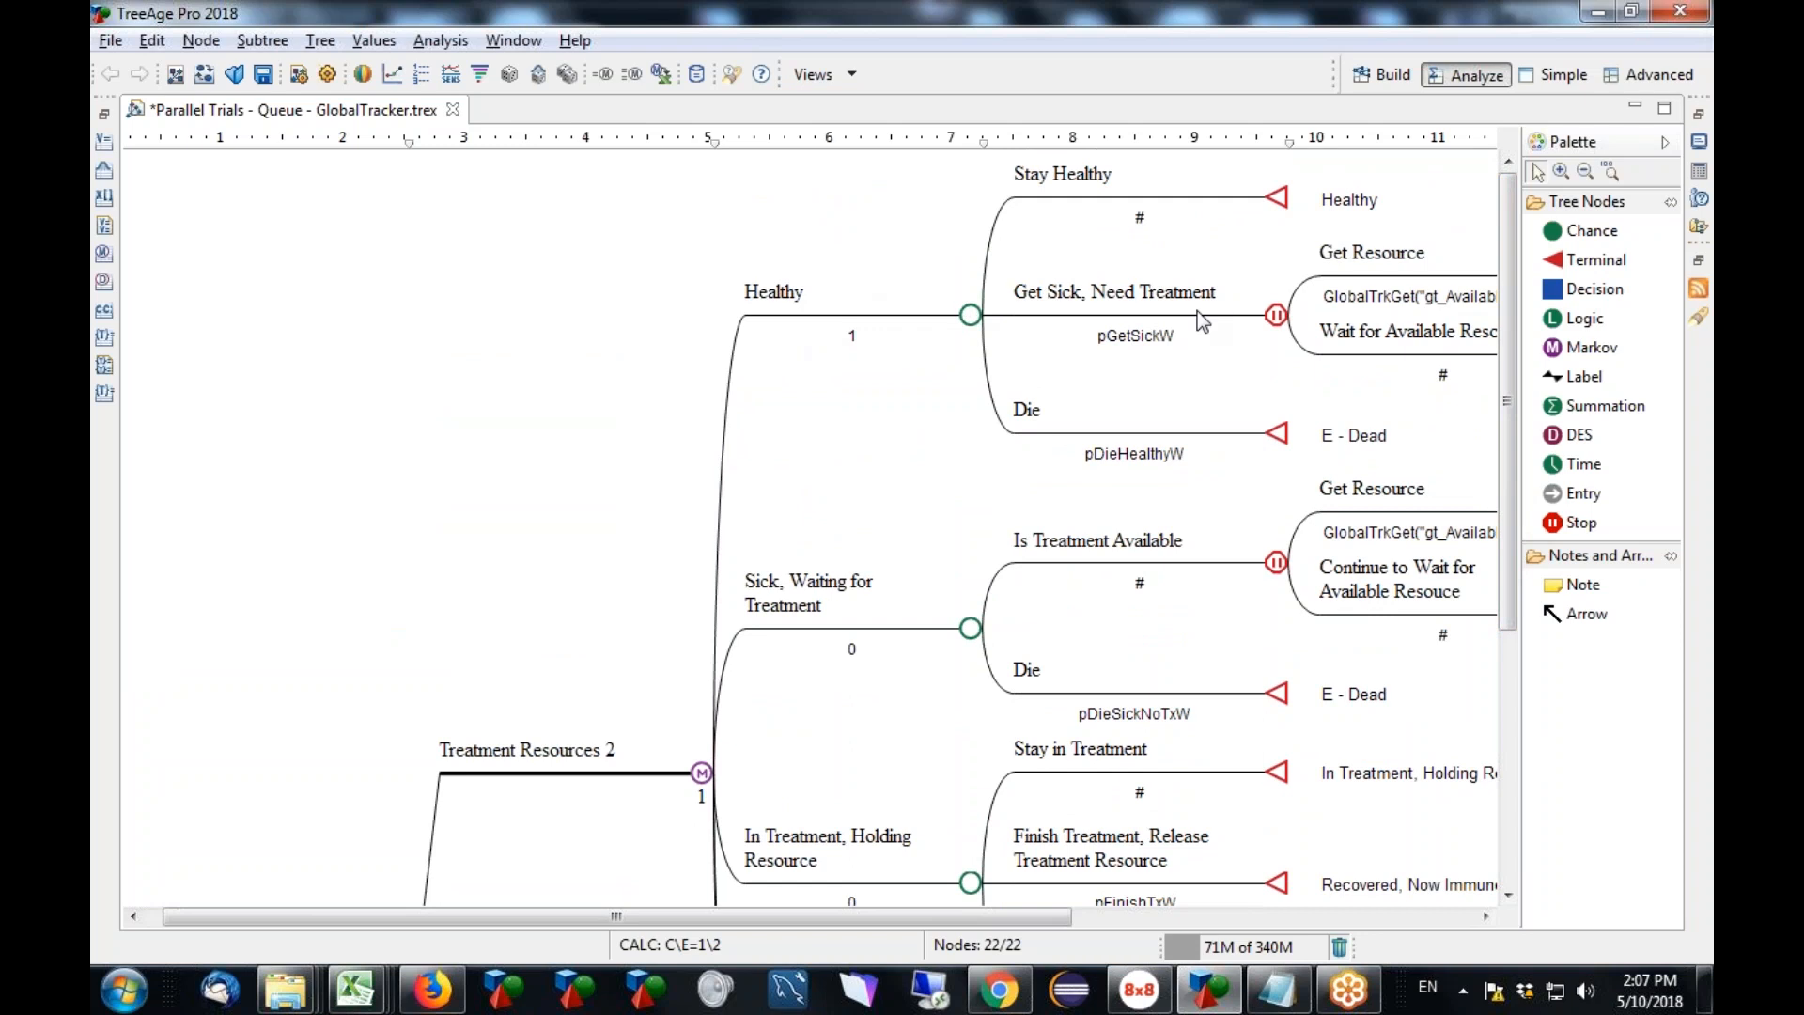
Select the Get Sick, Need Treatment node and examine the branches for getting, waiting for and releasing the treatment resource.
click(1276, 318)
drag(1067, 920, 1248, 926)
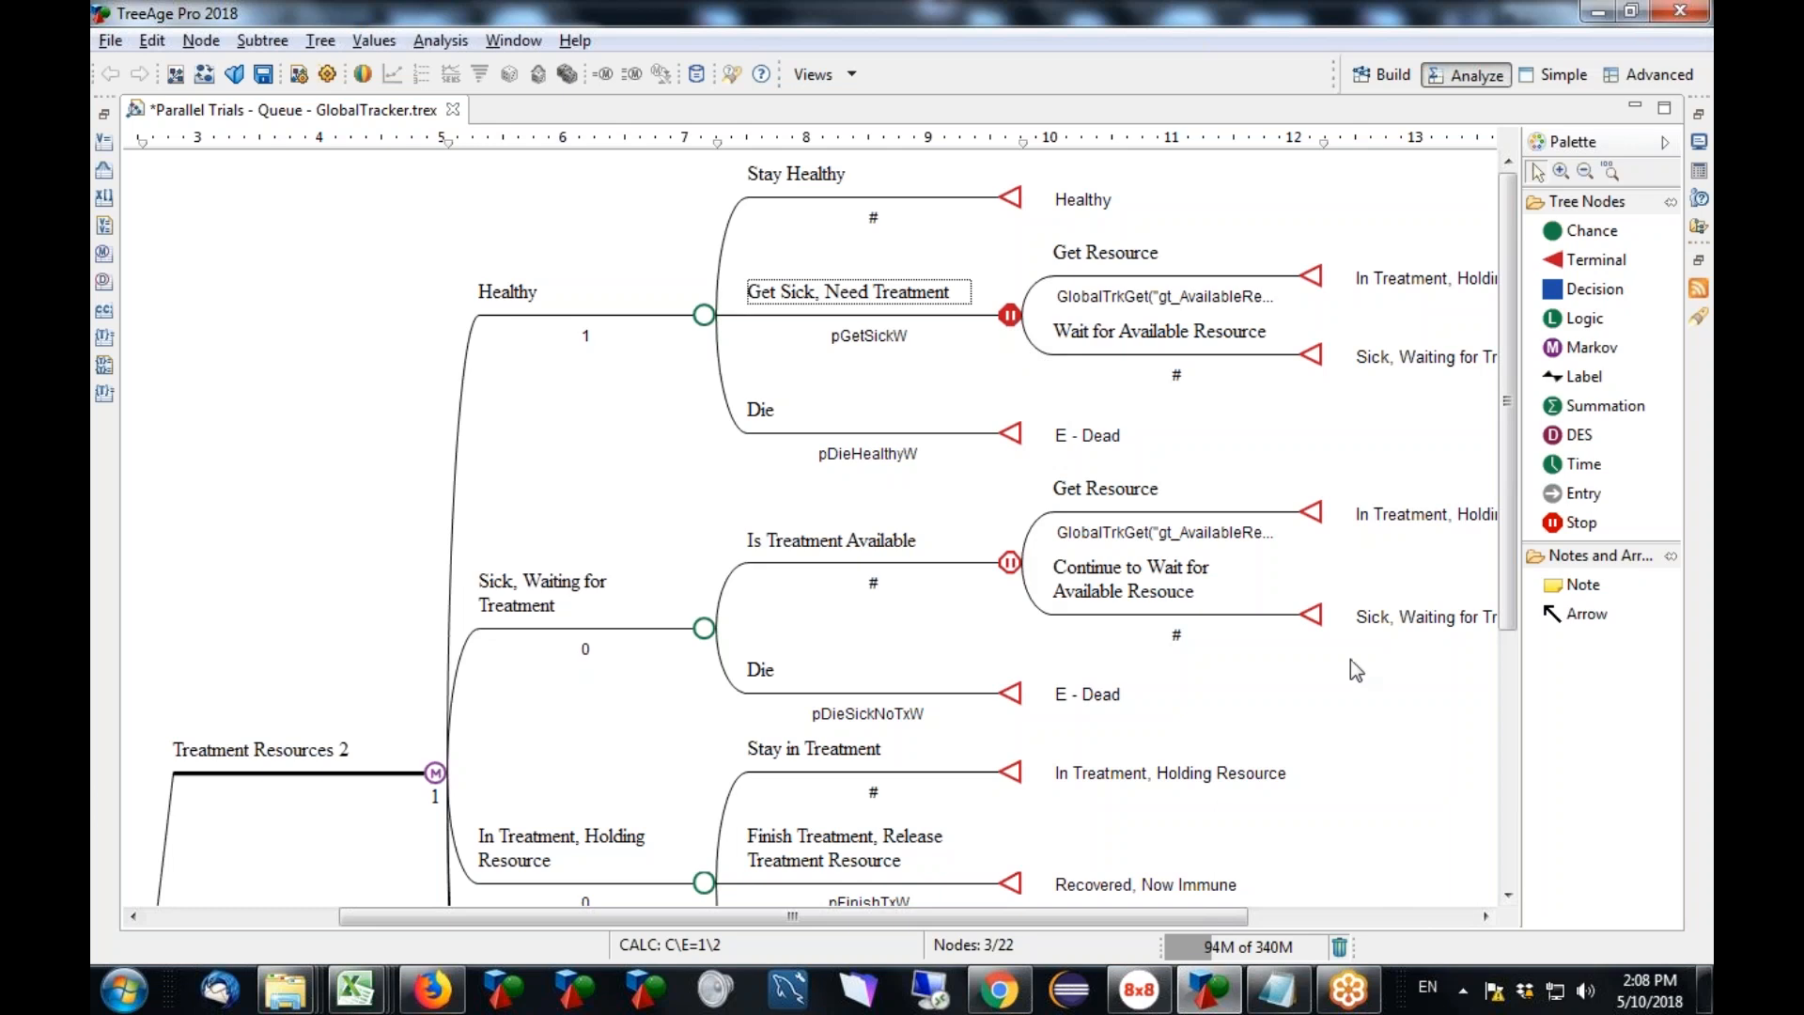
drag(1509, 544, 1505, 678)
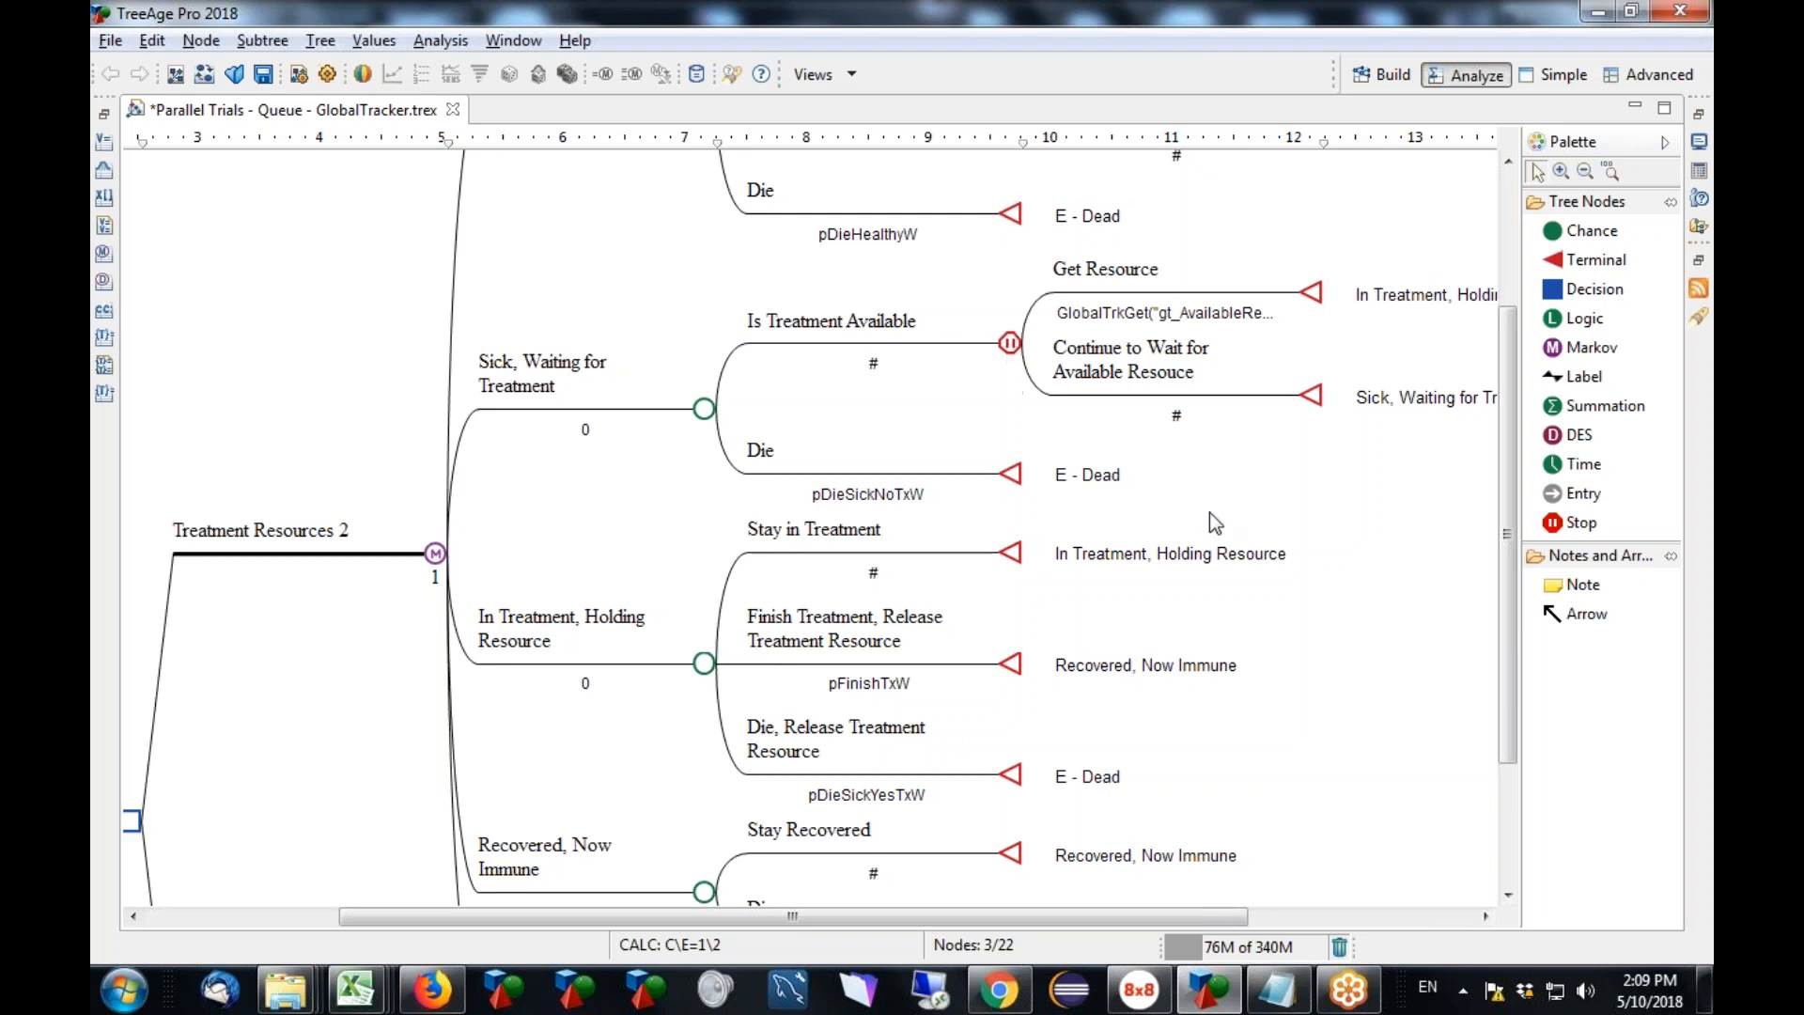
drag(1496, 543, 1508, 519)
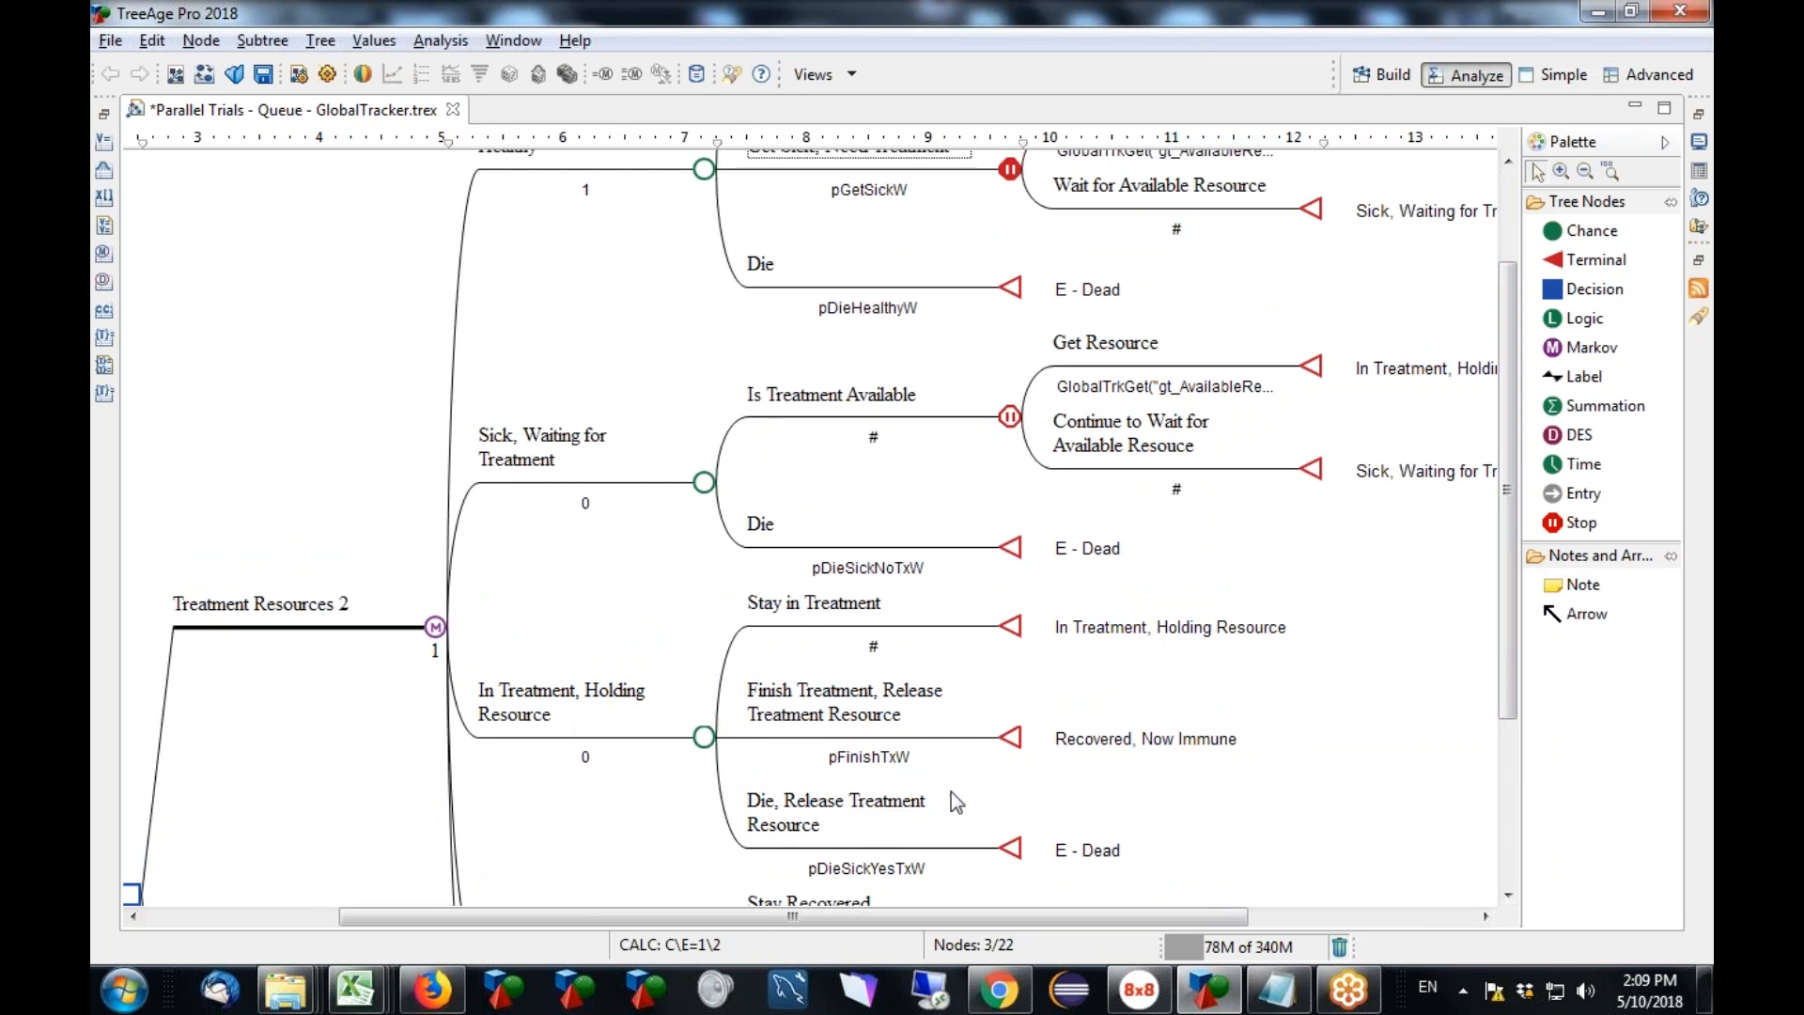
drag(1502, 587, 1508, 479)
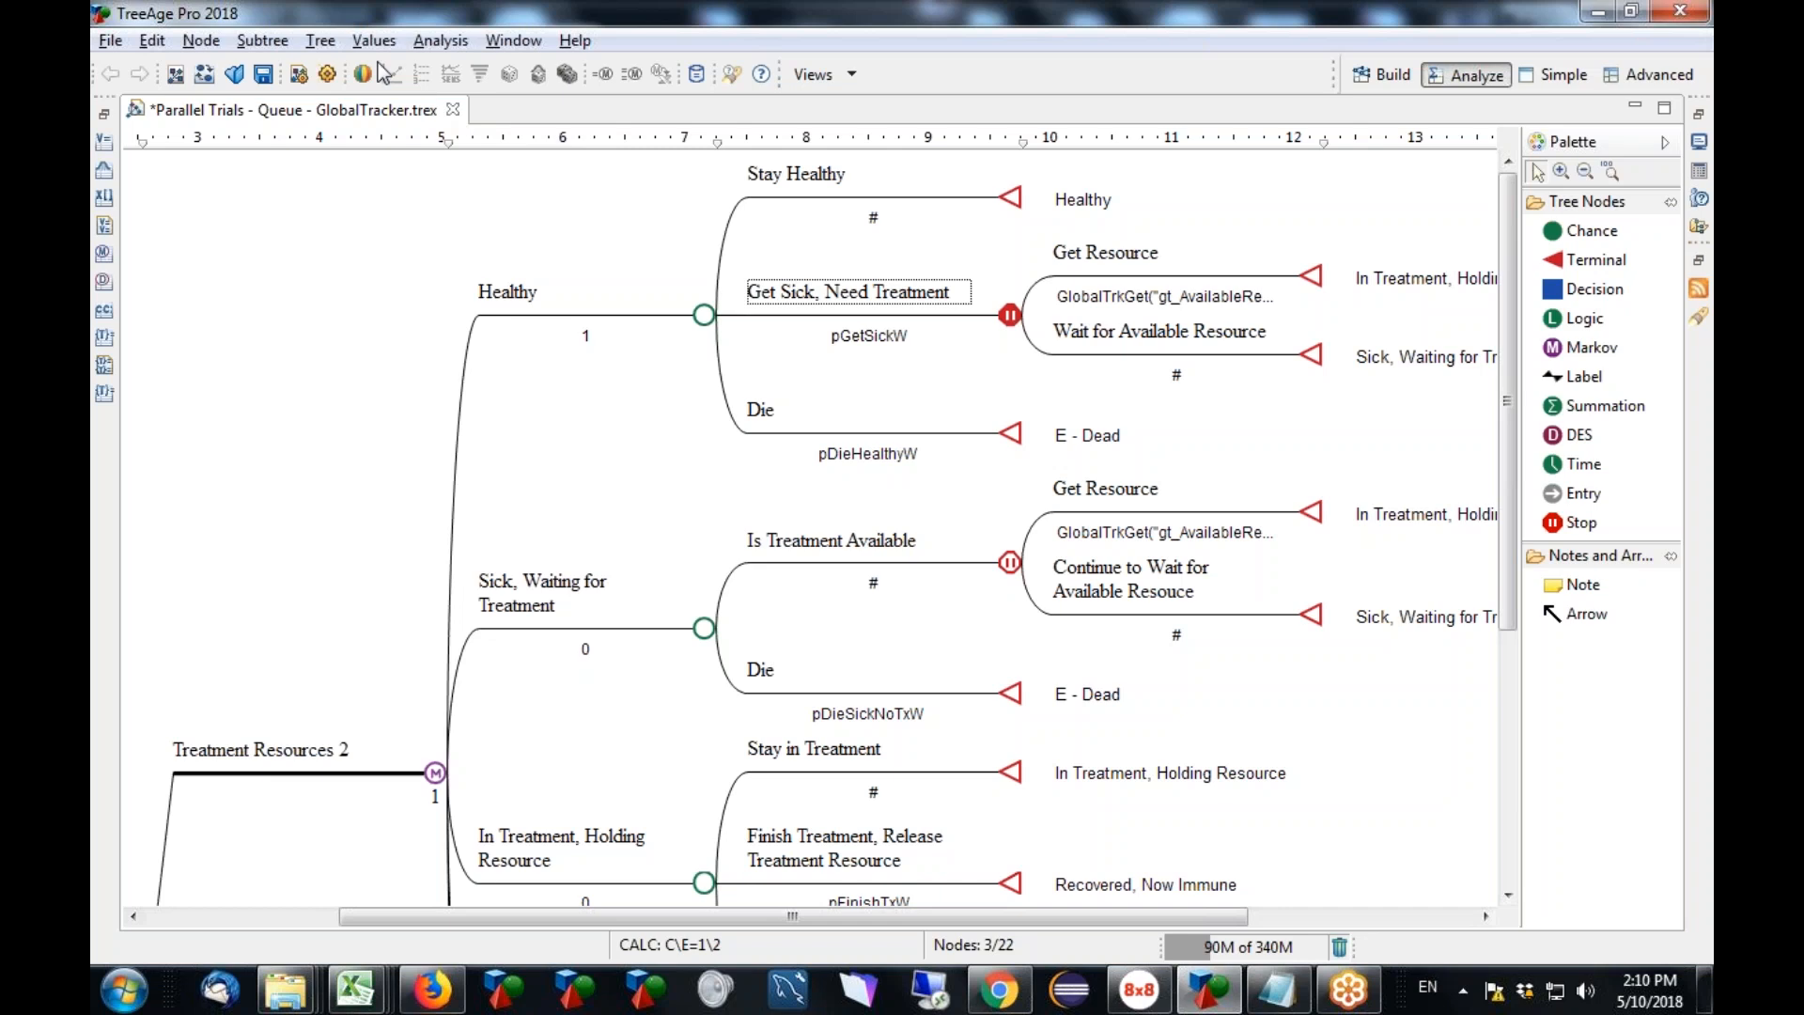
Set the tree preferences to show variable definitions and Markov information under the branches, and apply them.
click(331, 43)
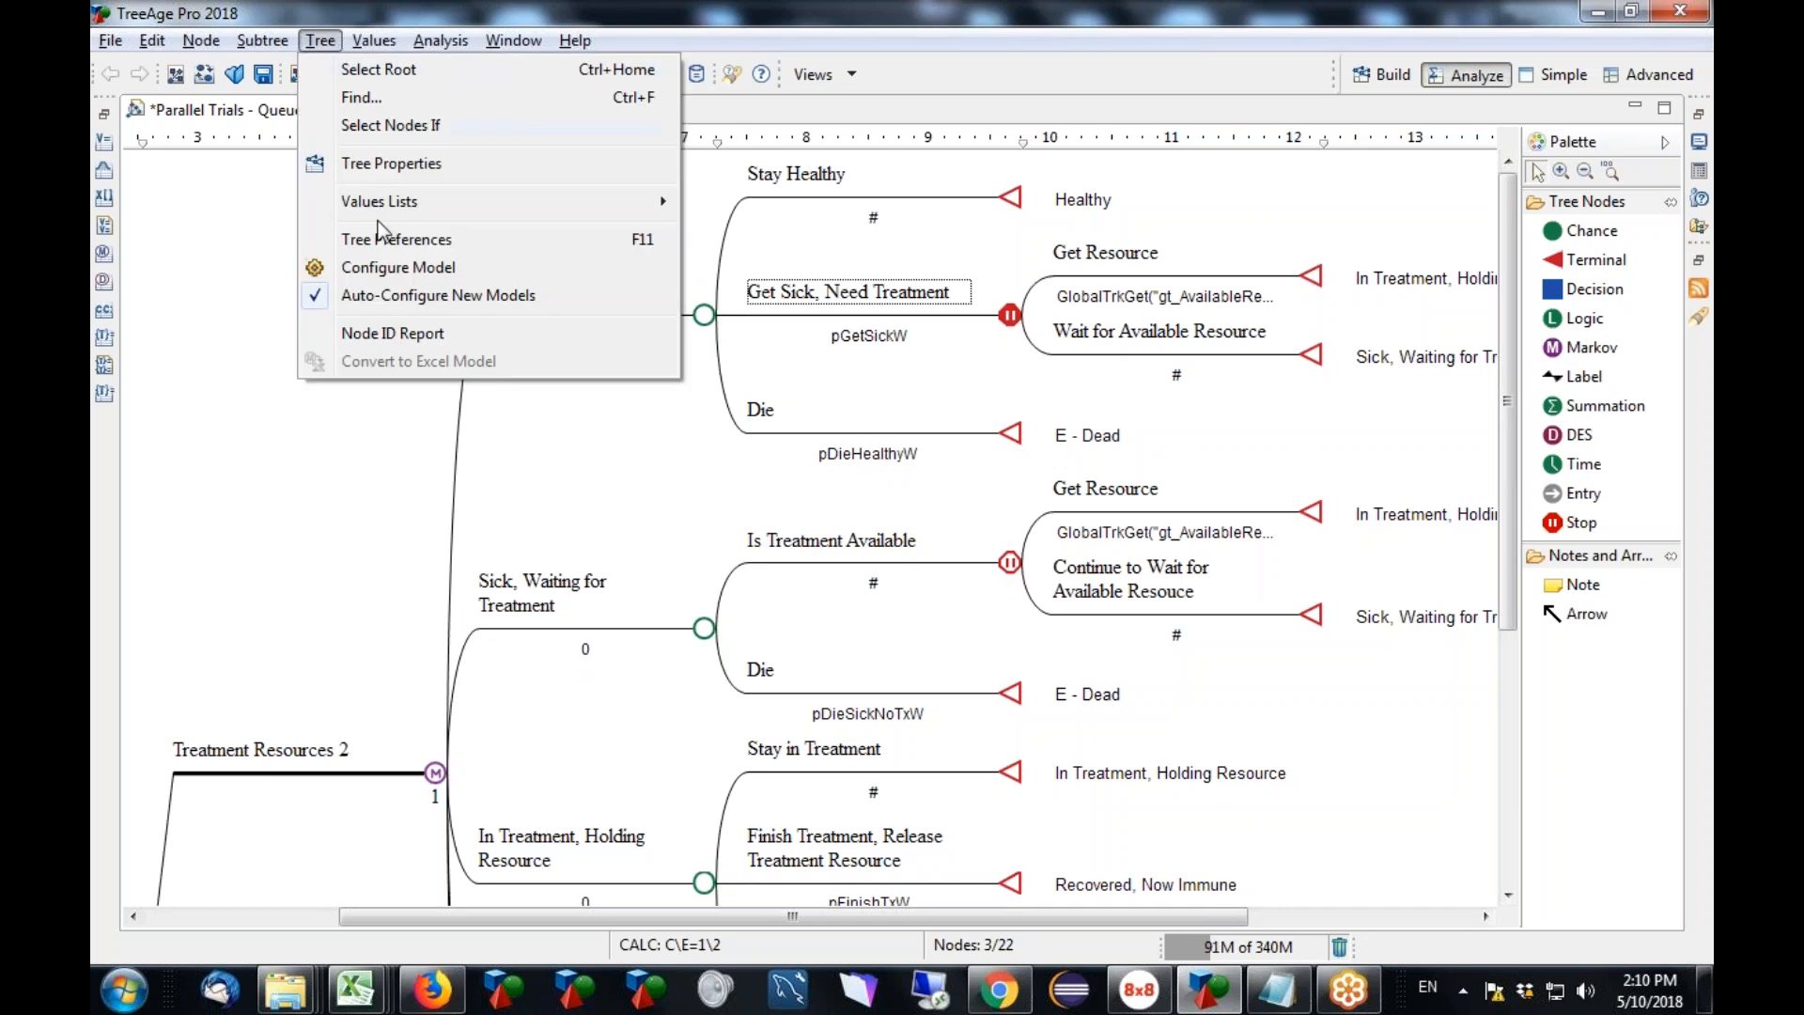
click(395, 239)
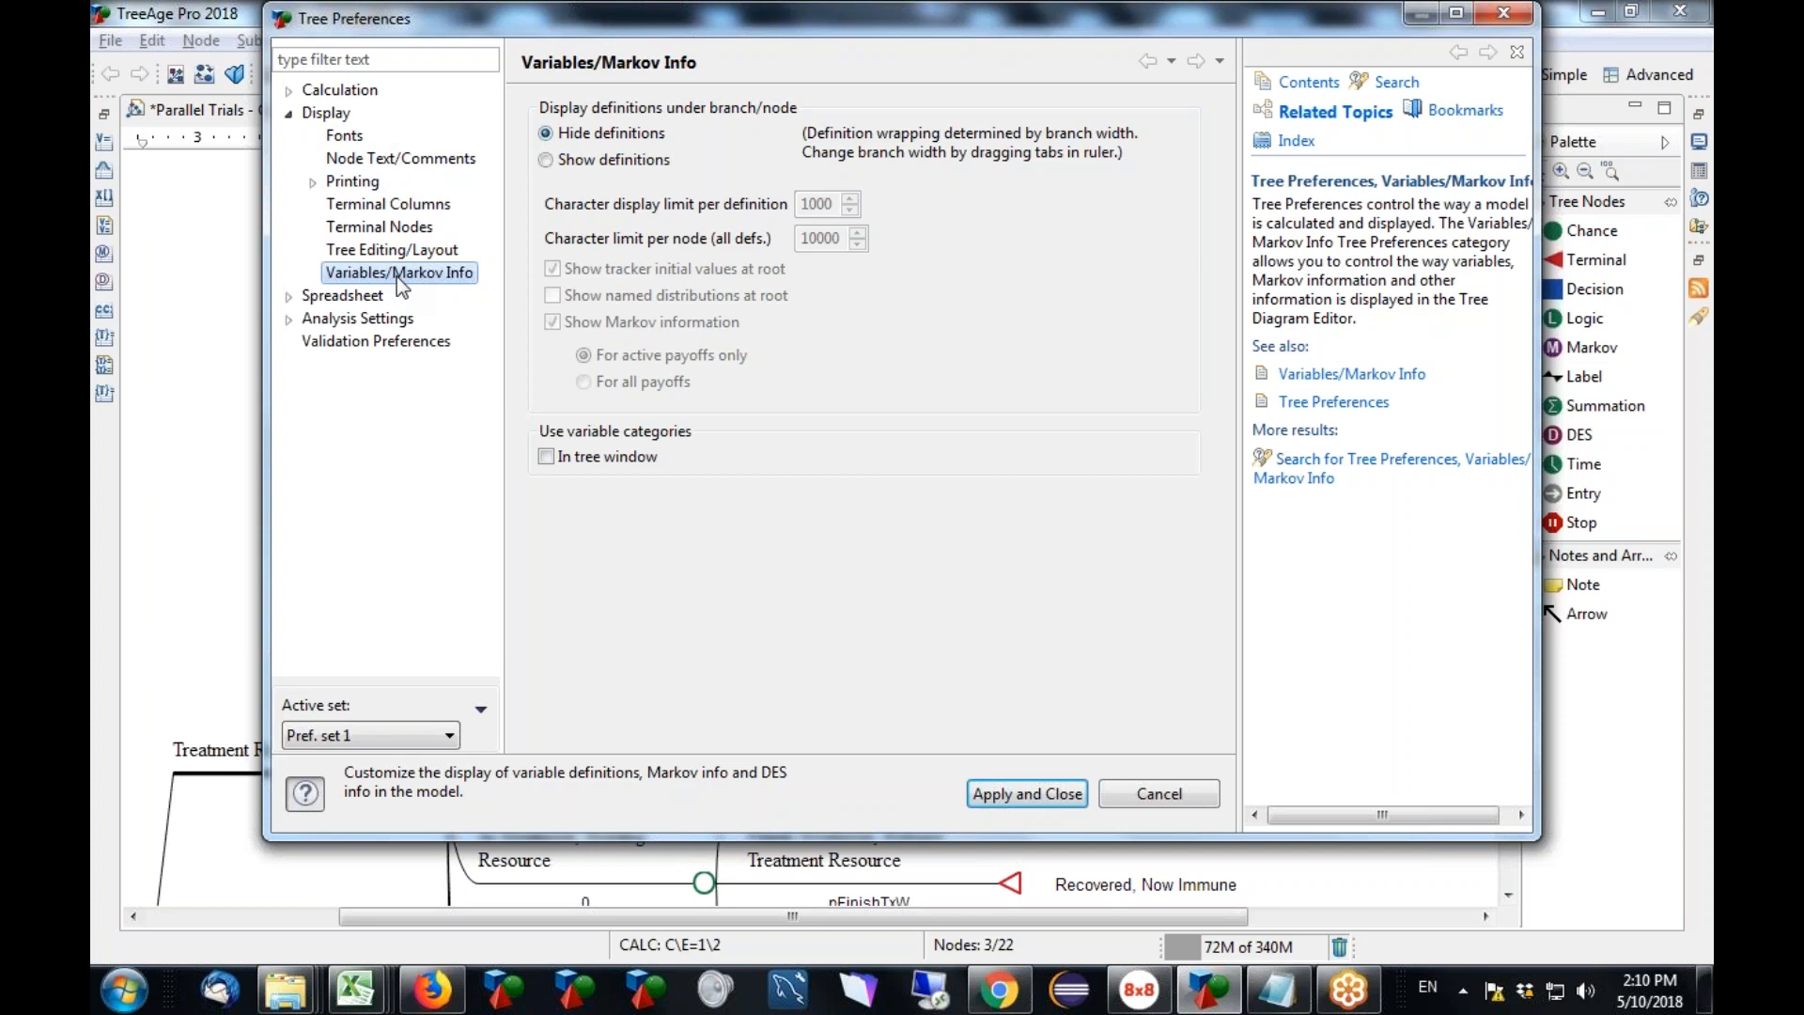
click(573, 163)
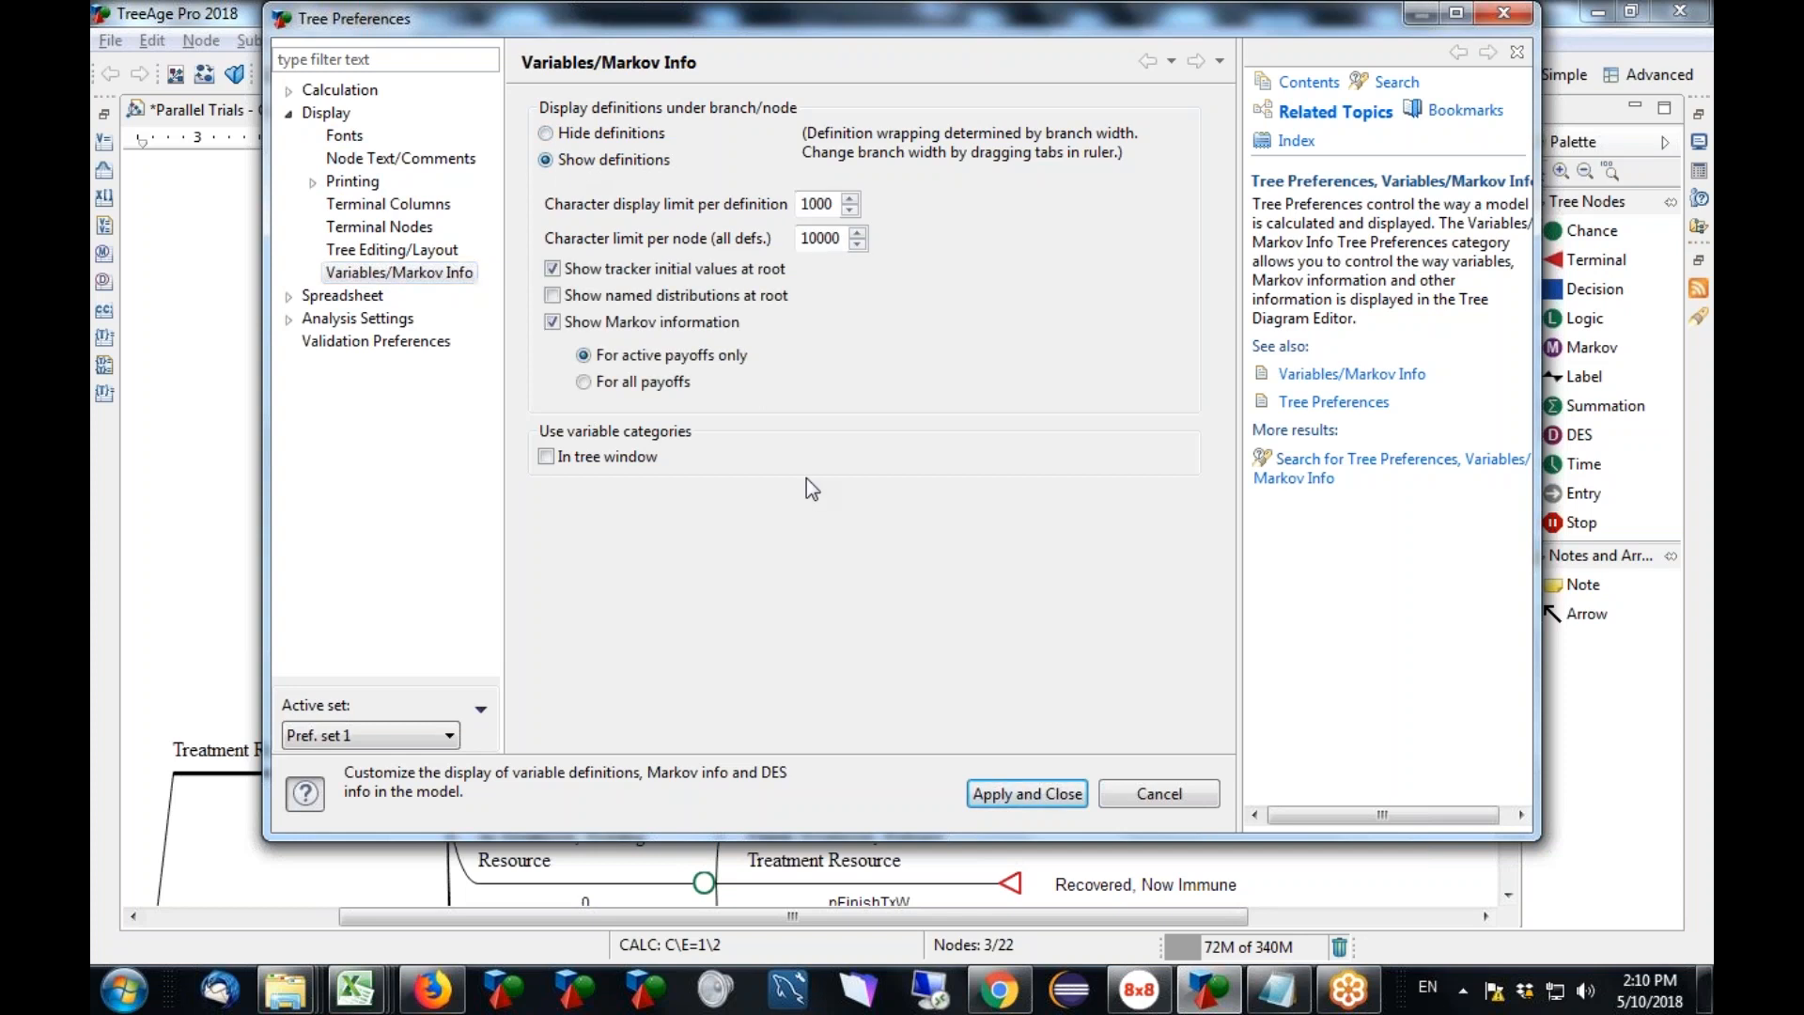
click(1030, 794)
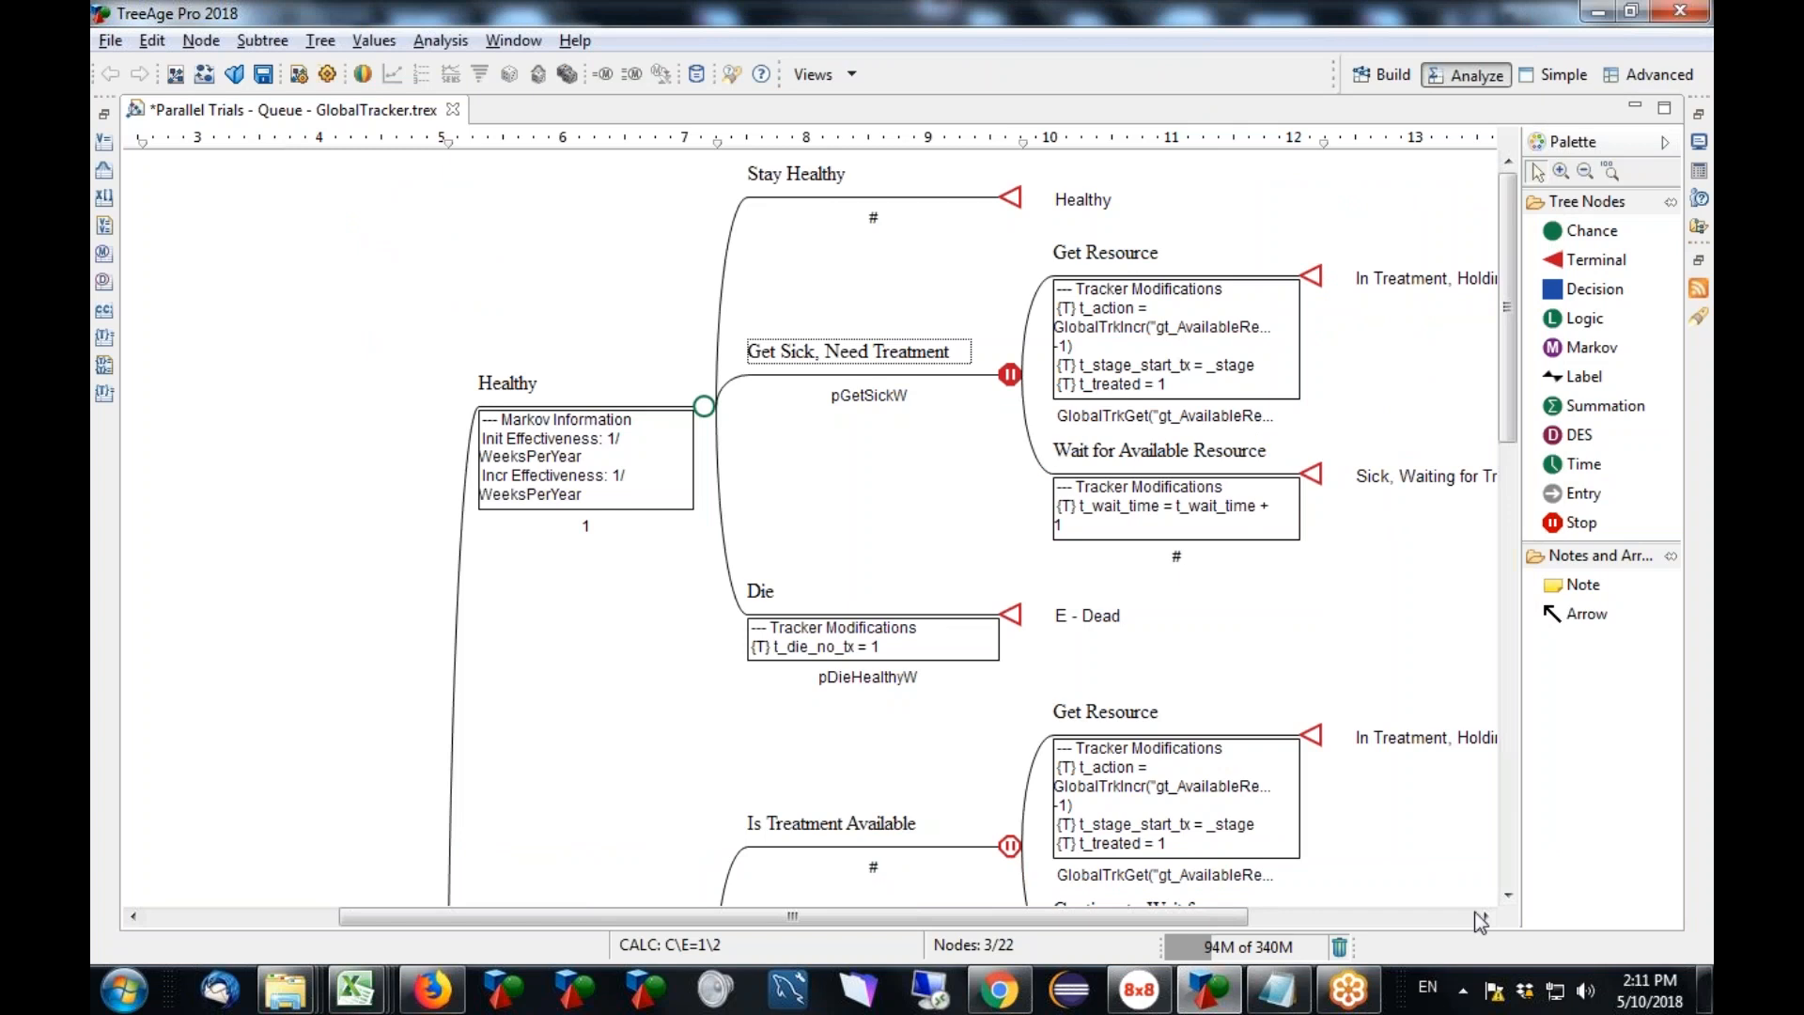
Restore the model value views and display the list of global trackers.
click(104, 114)
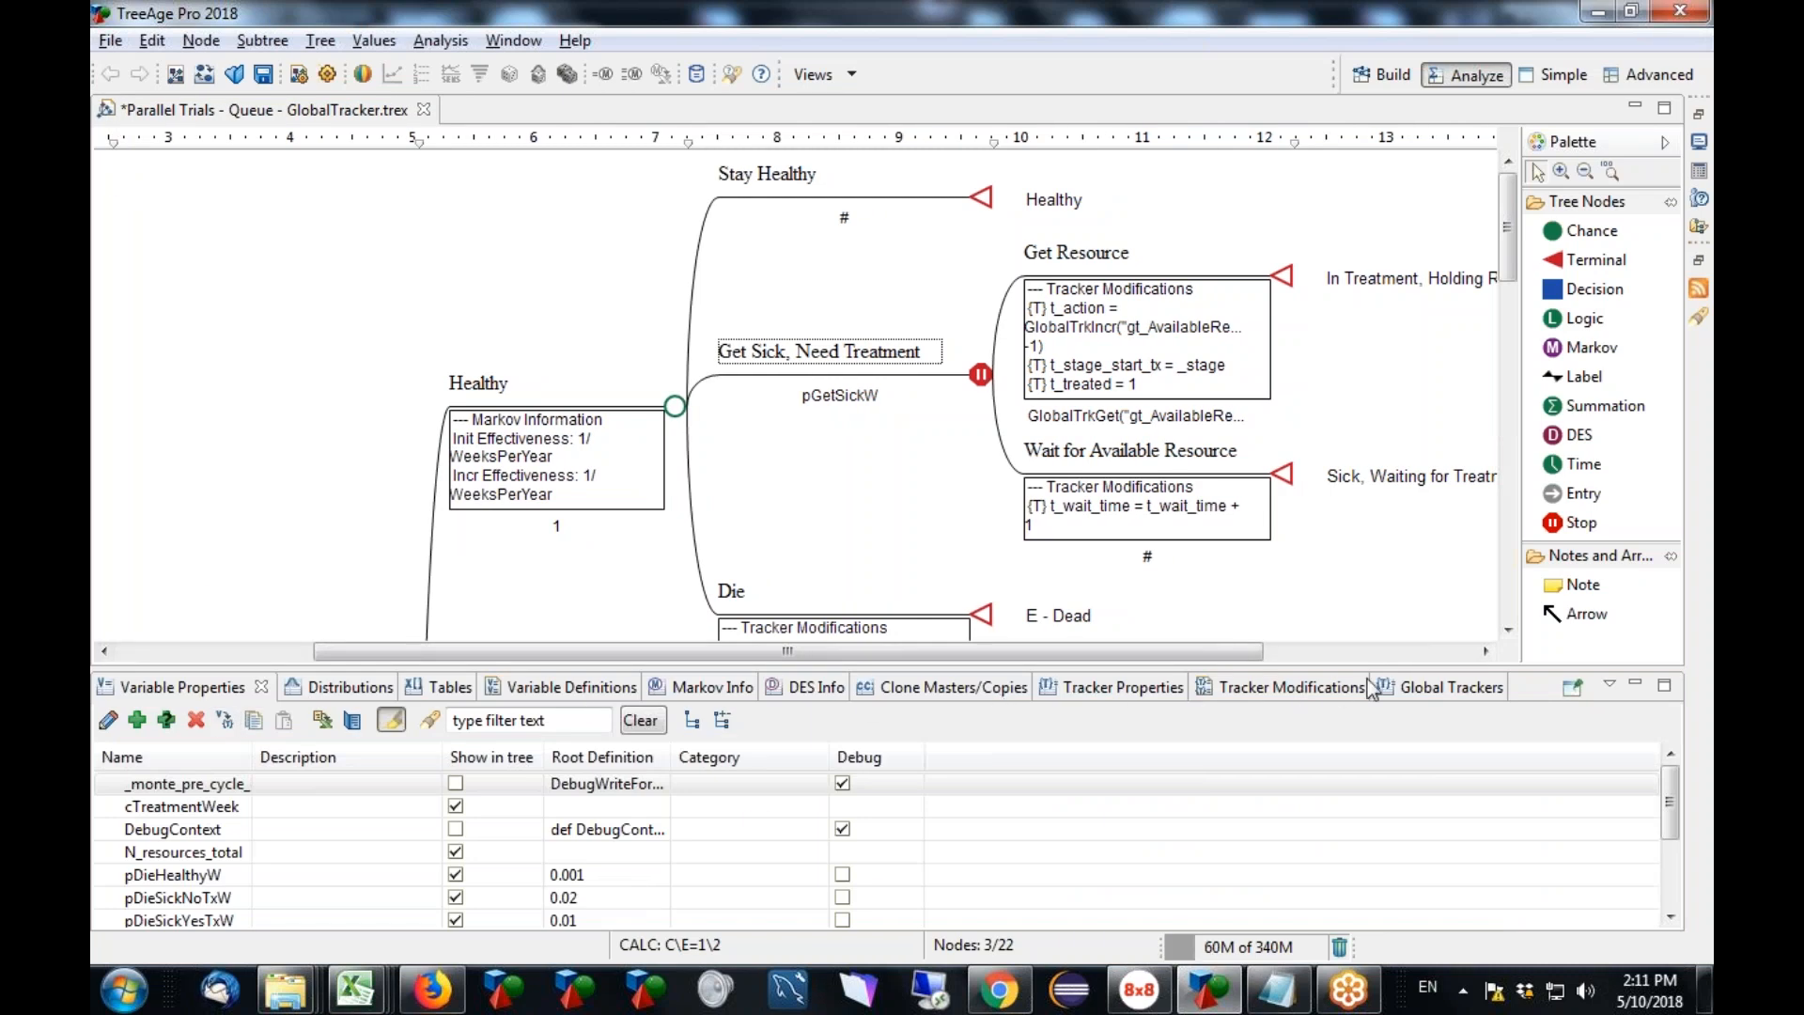
click(1404, 688)
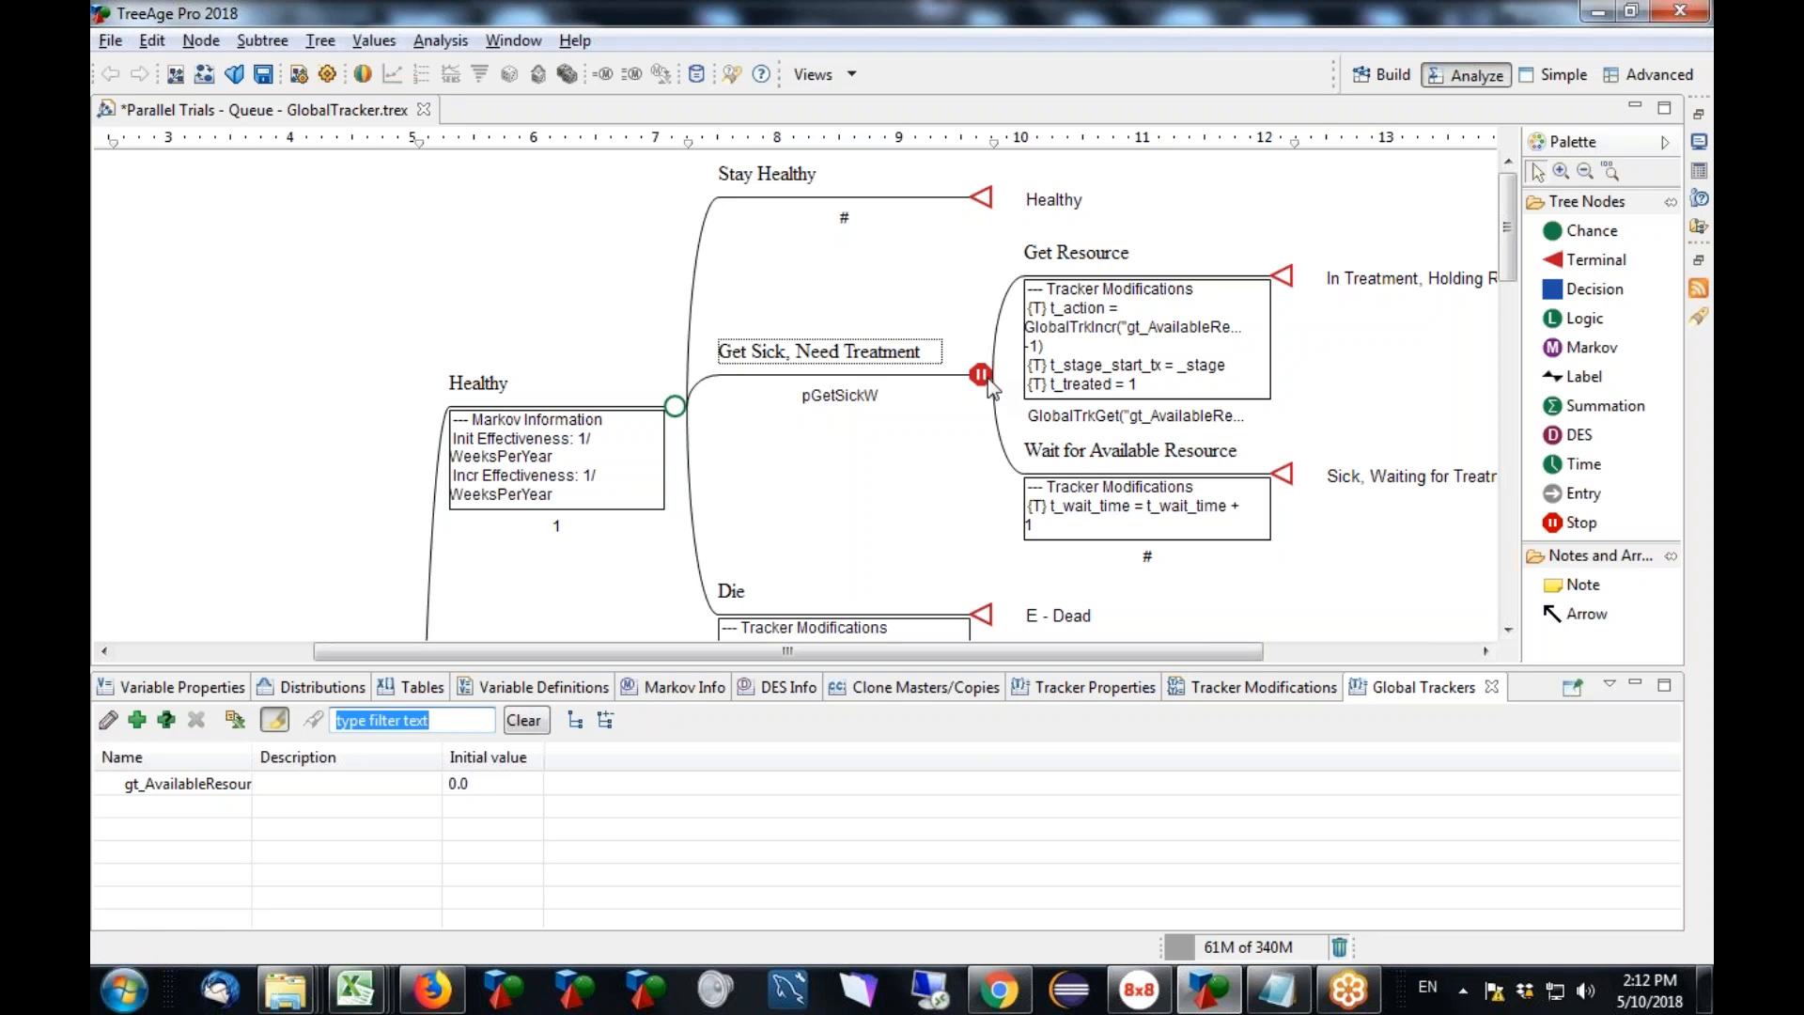
Widen the columns of the resource branches and the transition branches so the full global tracker expressions fit.
drag(1296, 142, 1400, 142)
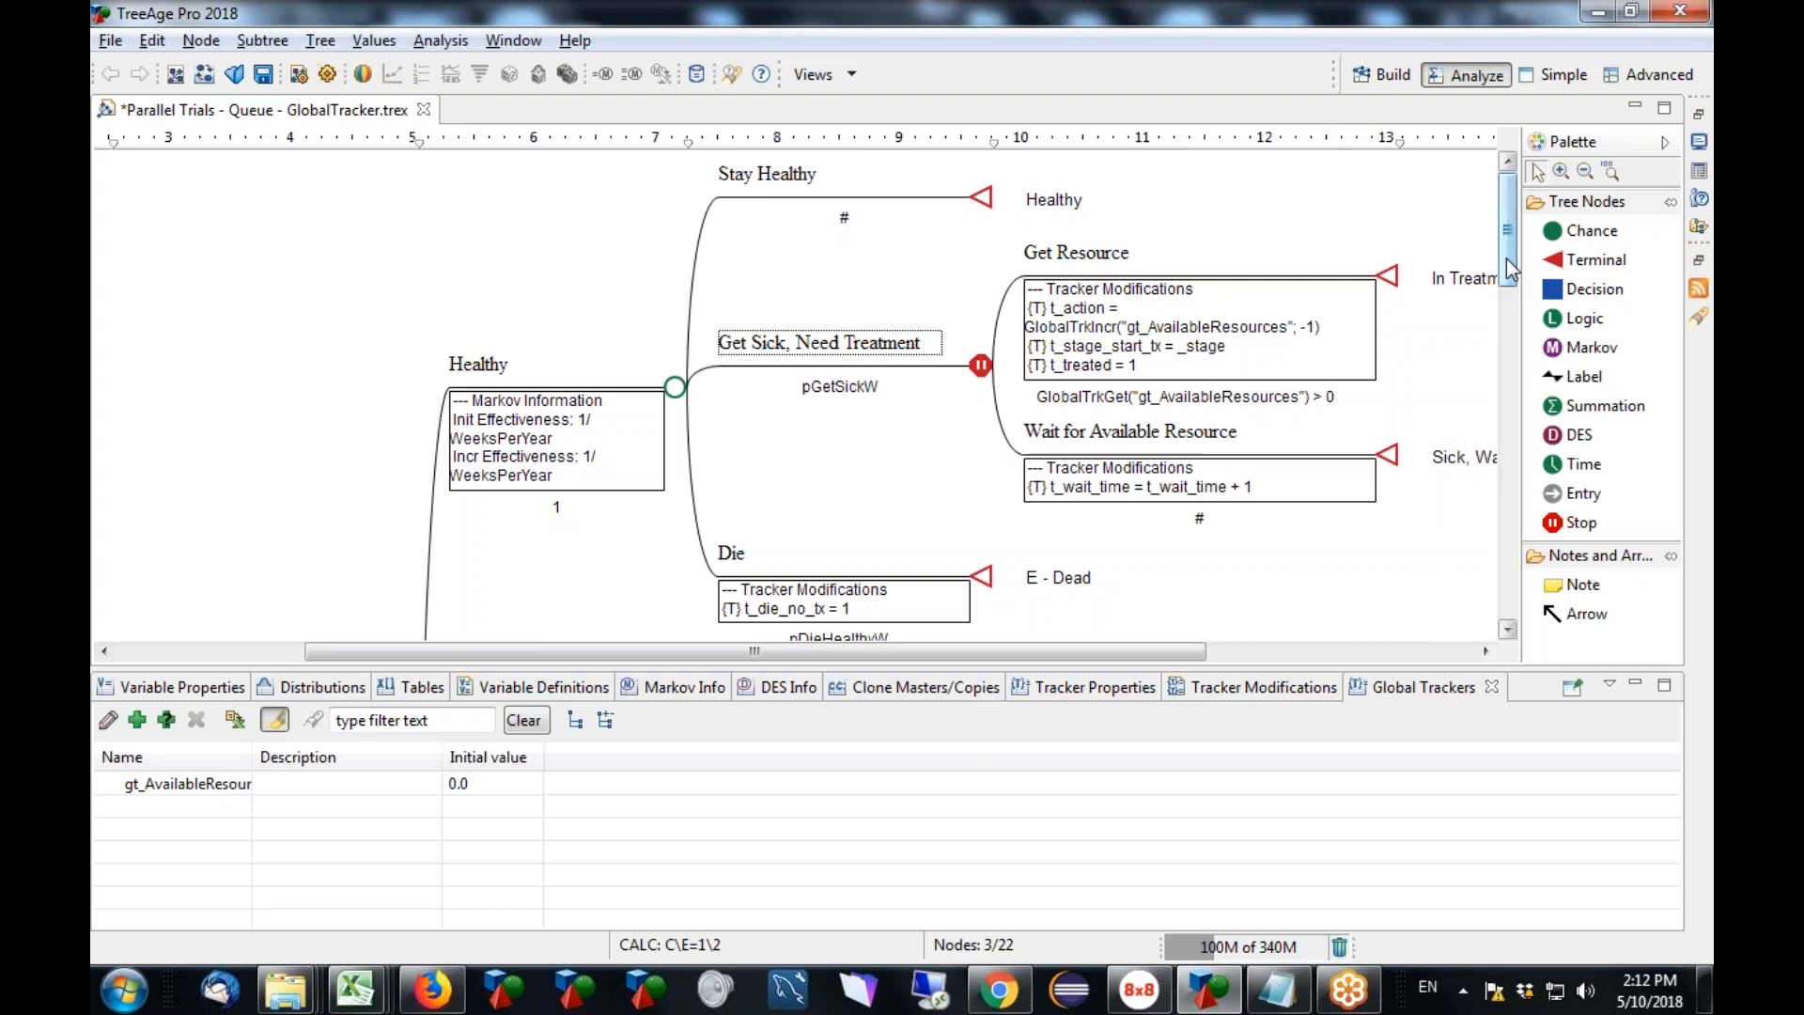
scroll(1509, 287, down, 1)
drag(1508, 286, 1508, 293)
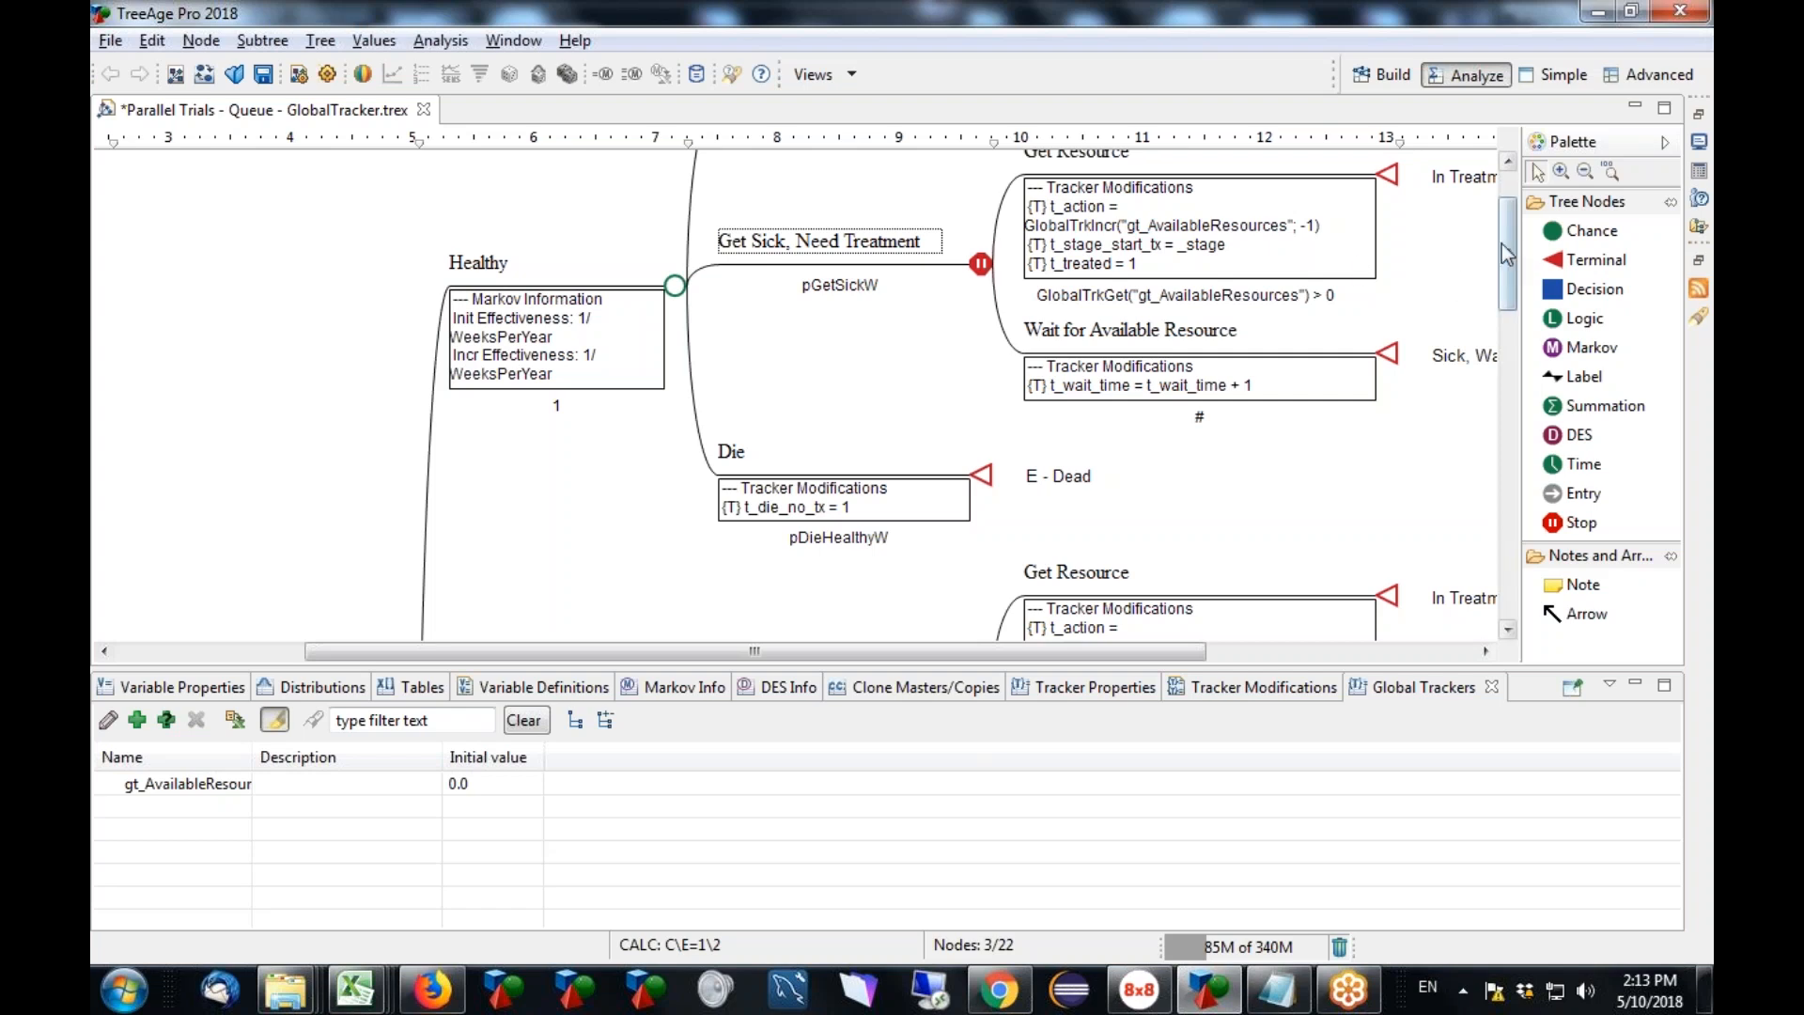
drag(1508, 244, 1509, 332)
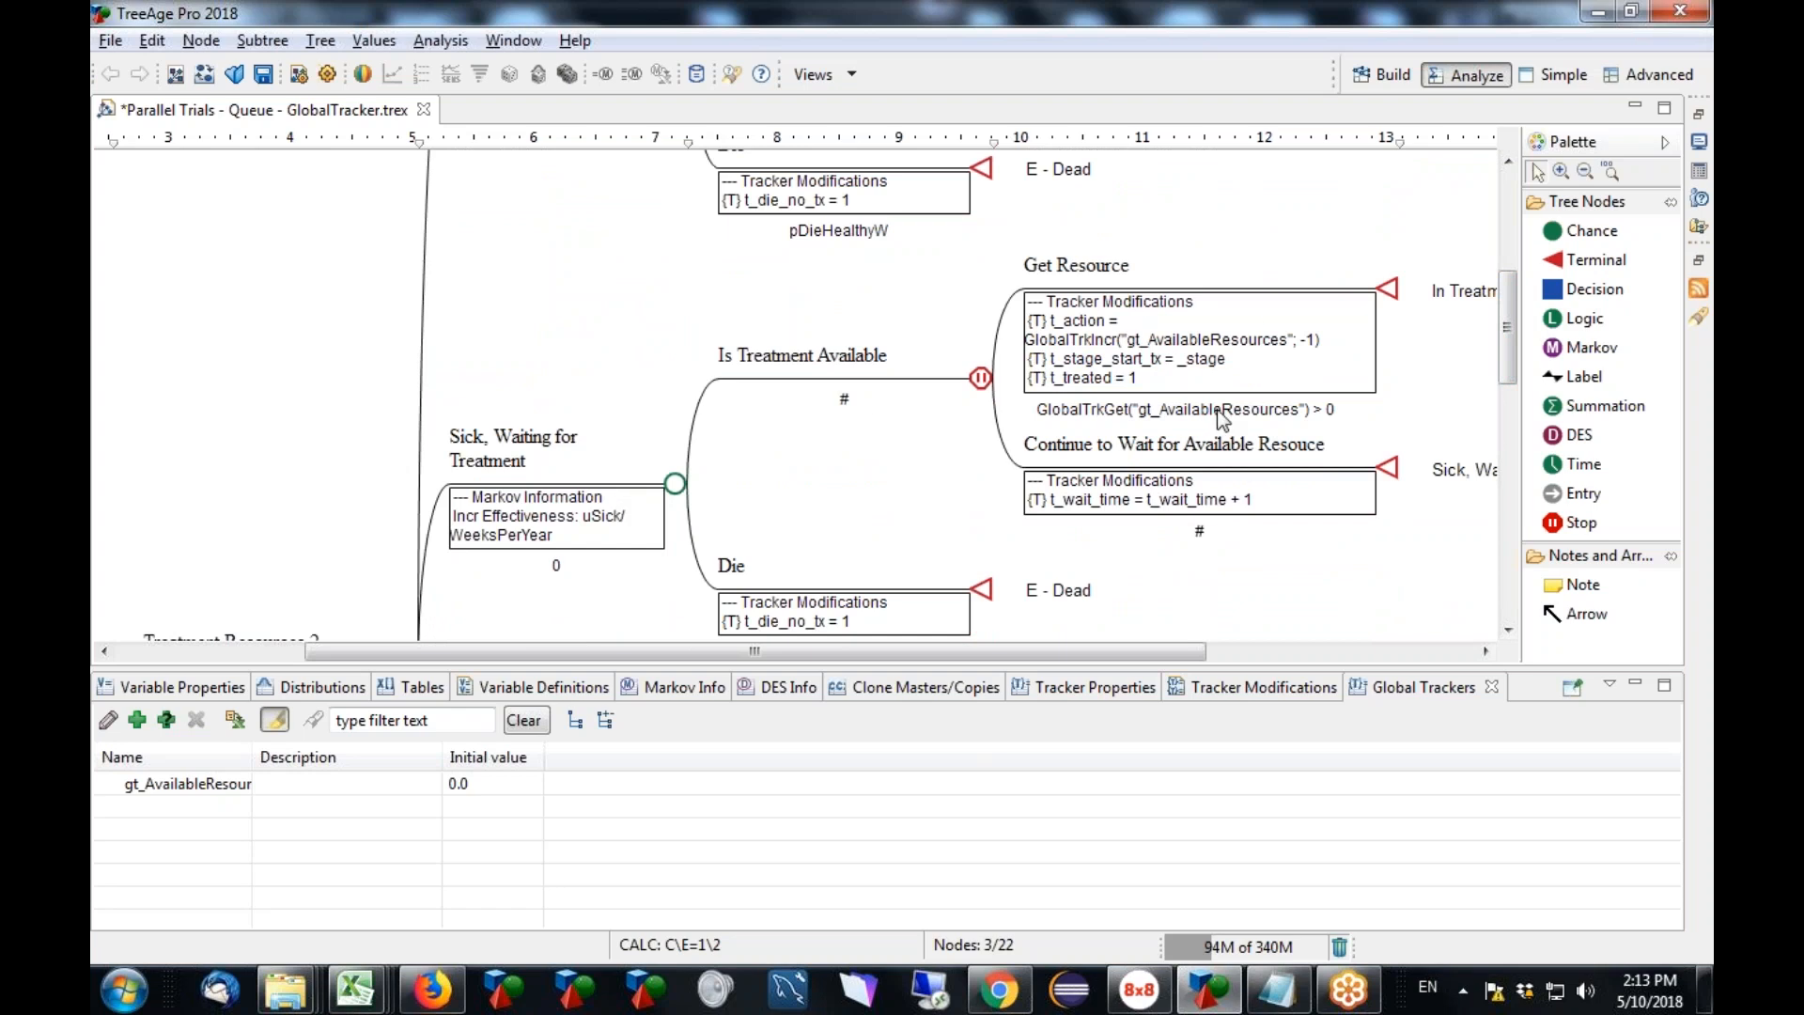
drag(1507, 327, 1507, 445)
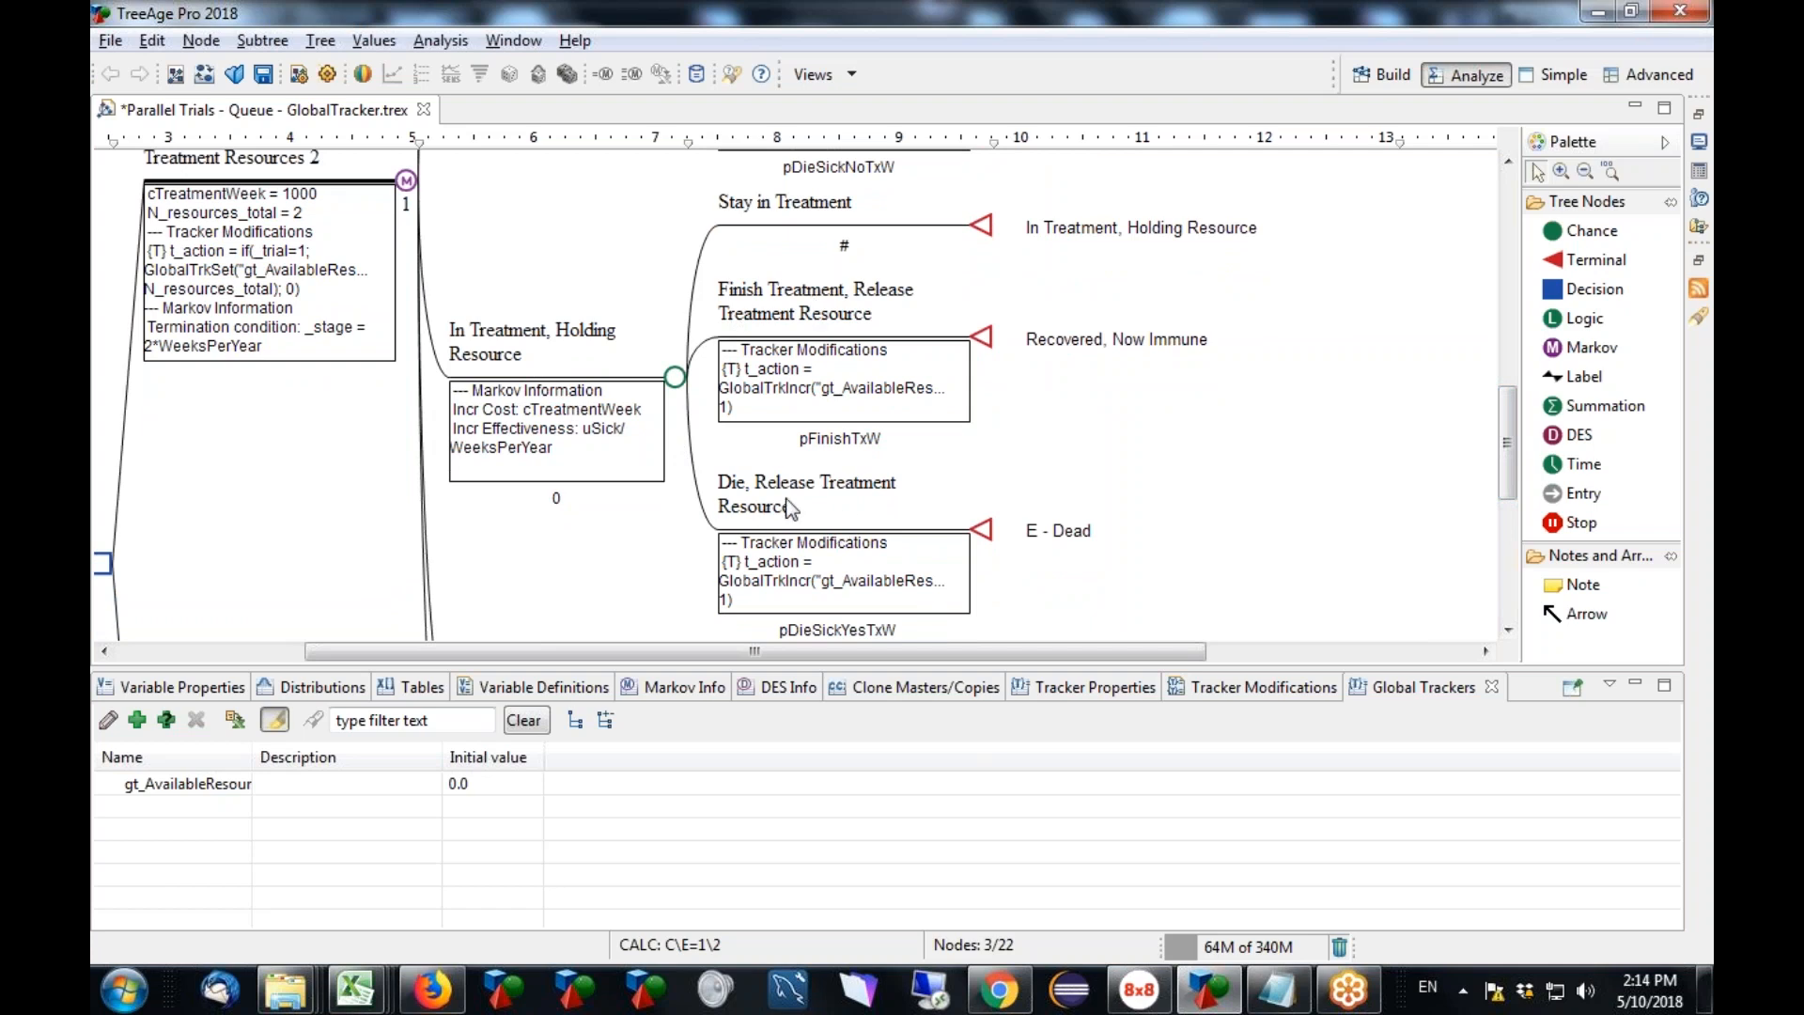
drag(993, 141, 1048, 141)
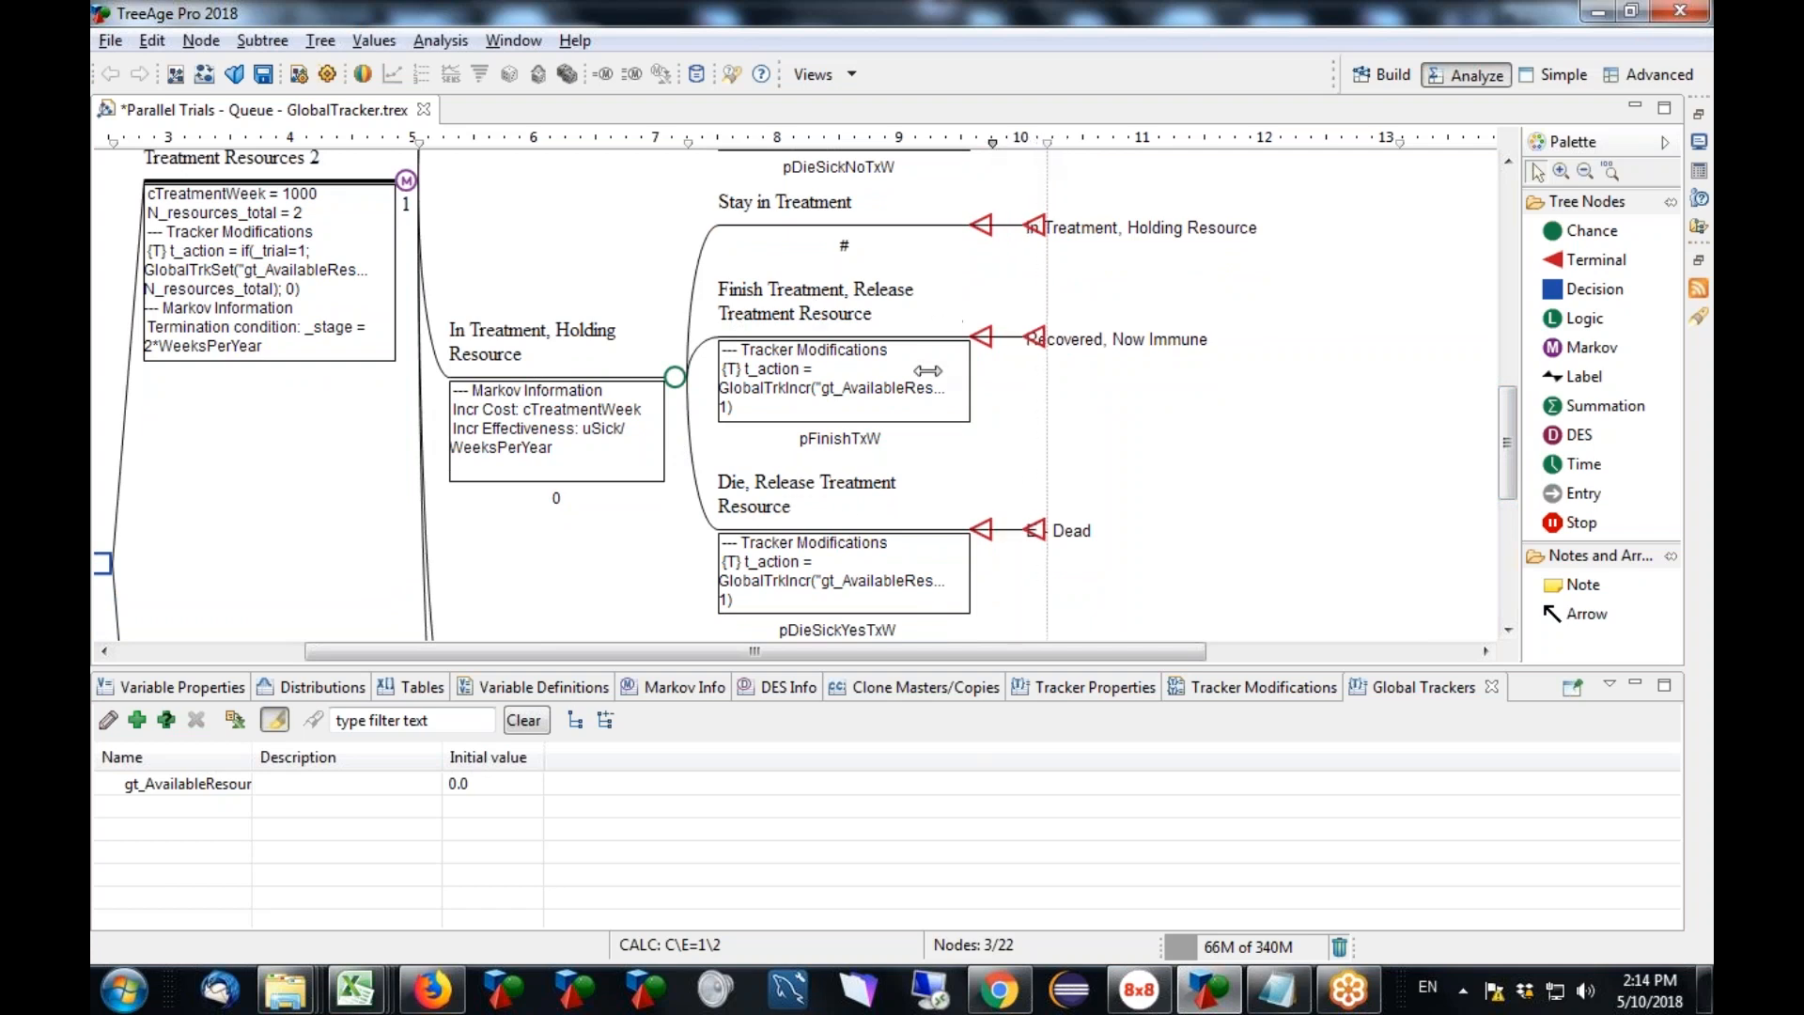
drag(1049, 141, 1076, 141)
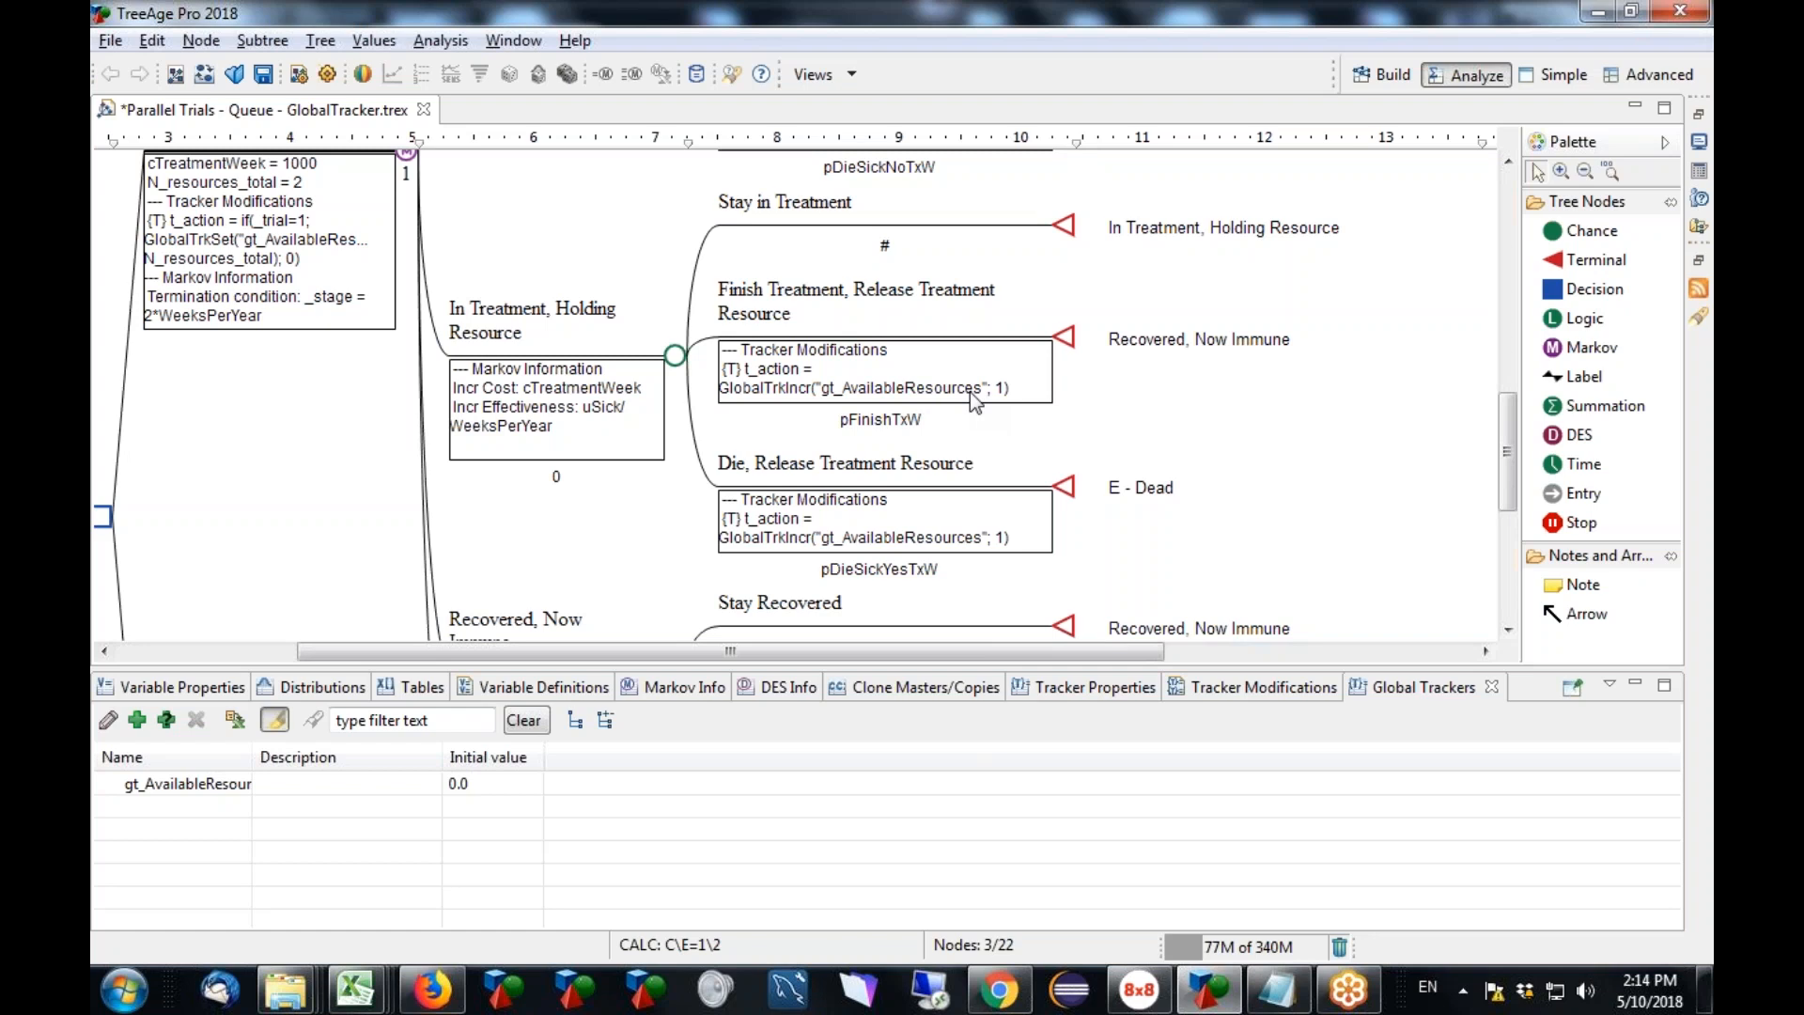
Minimize the global trackers view and collapse the node palette to enlarge the tree diagram.
click(1640, 698)
click(1638, 688)
click(1666, 143)
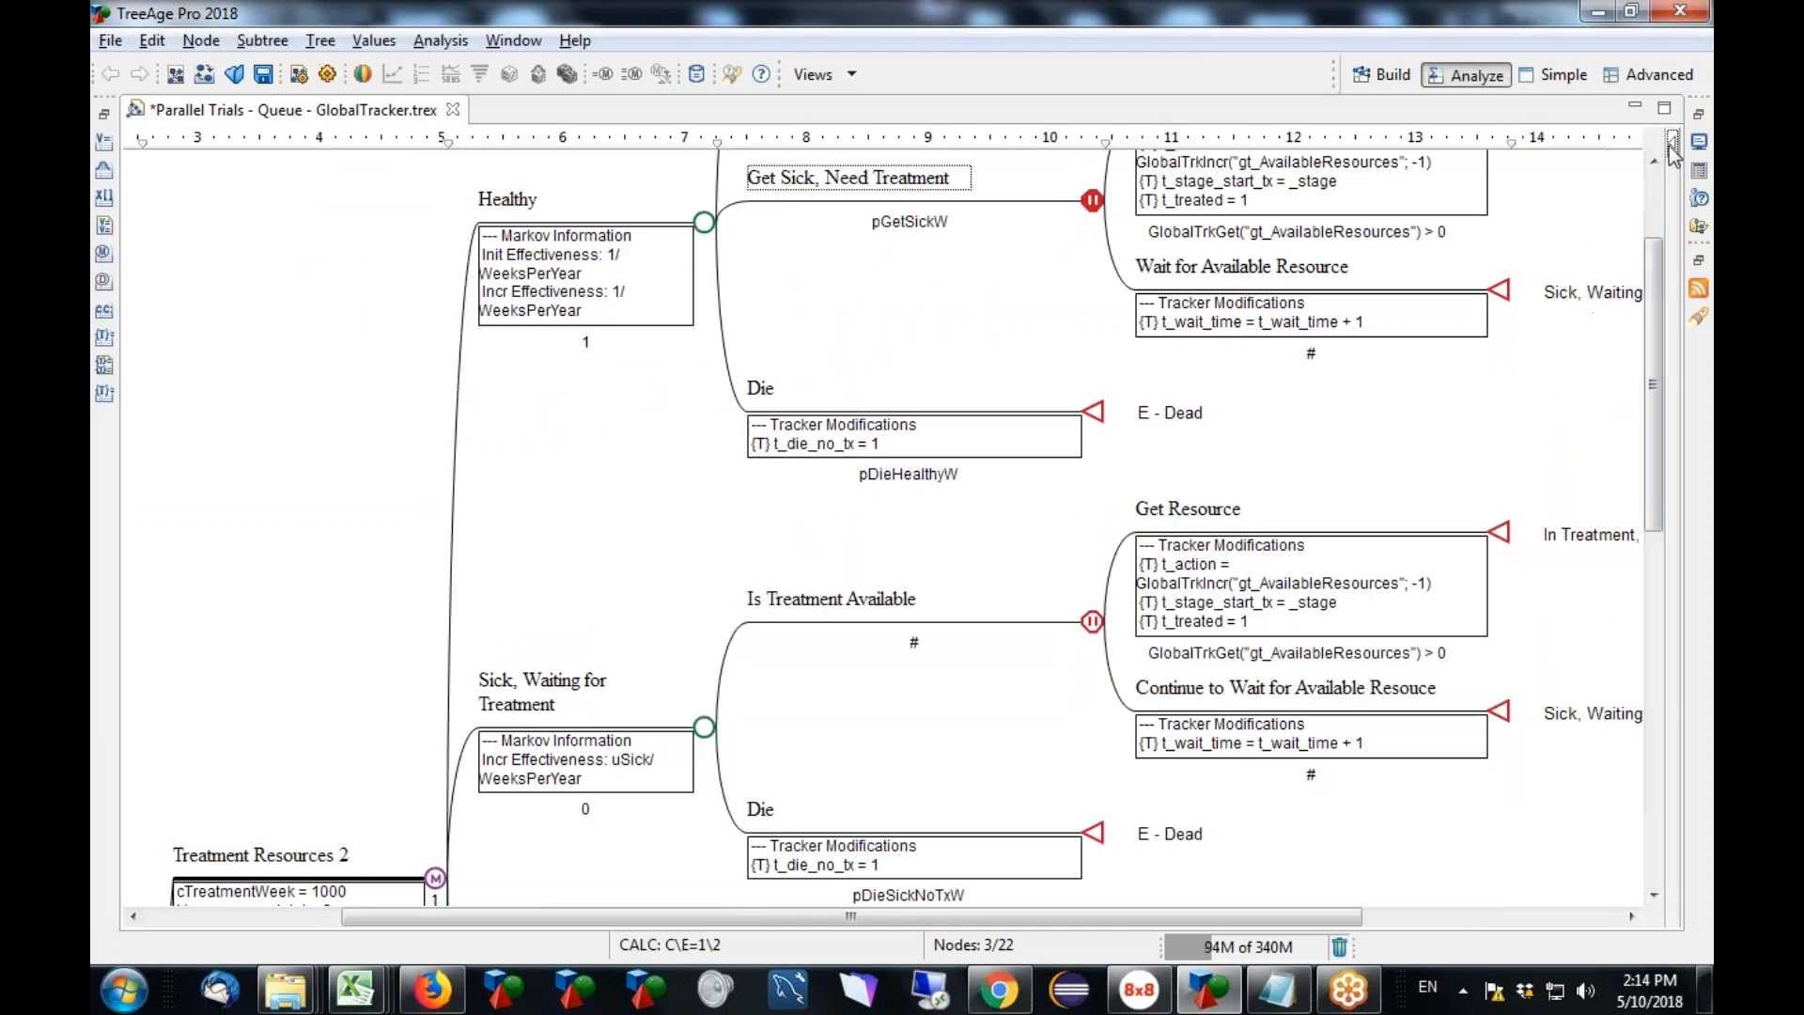
Review the tracker modifications on the Get Resource, waiting and Release Treatment Resource branches.
scroll(920, 383, up, 3)
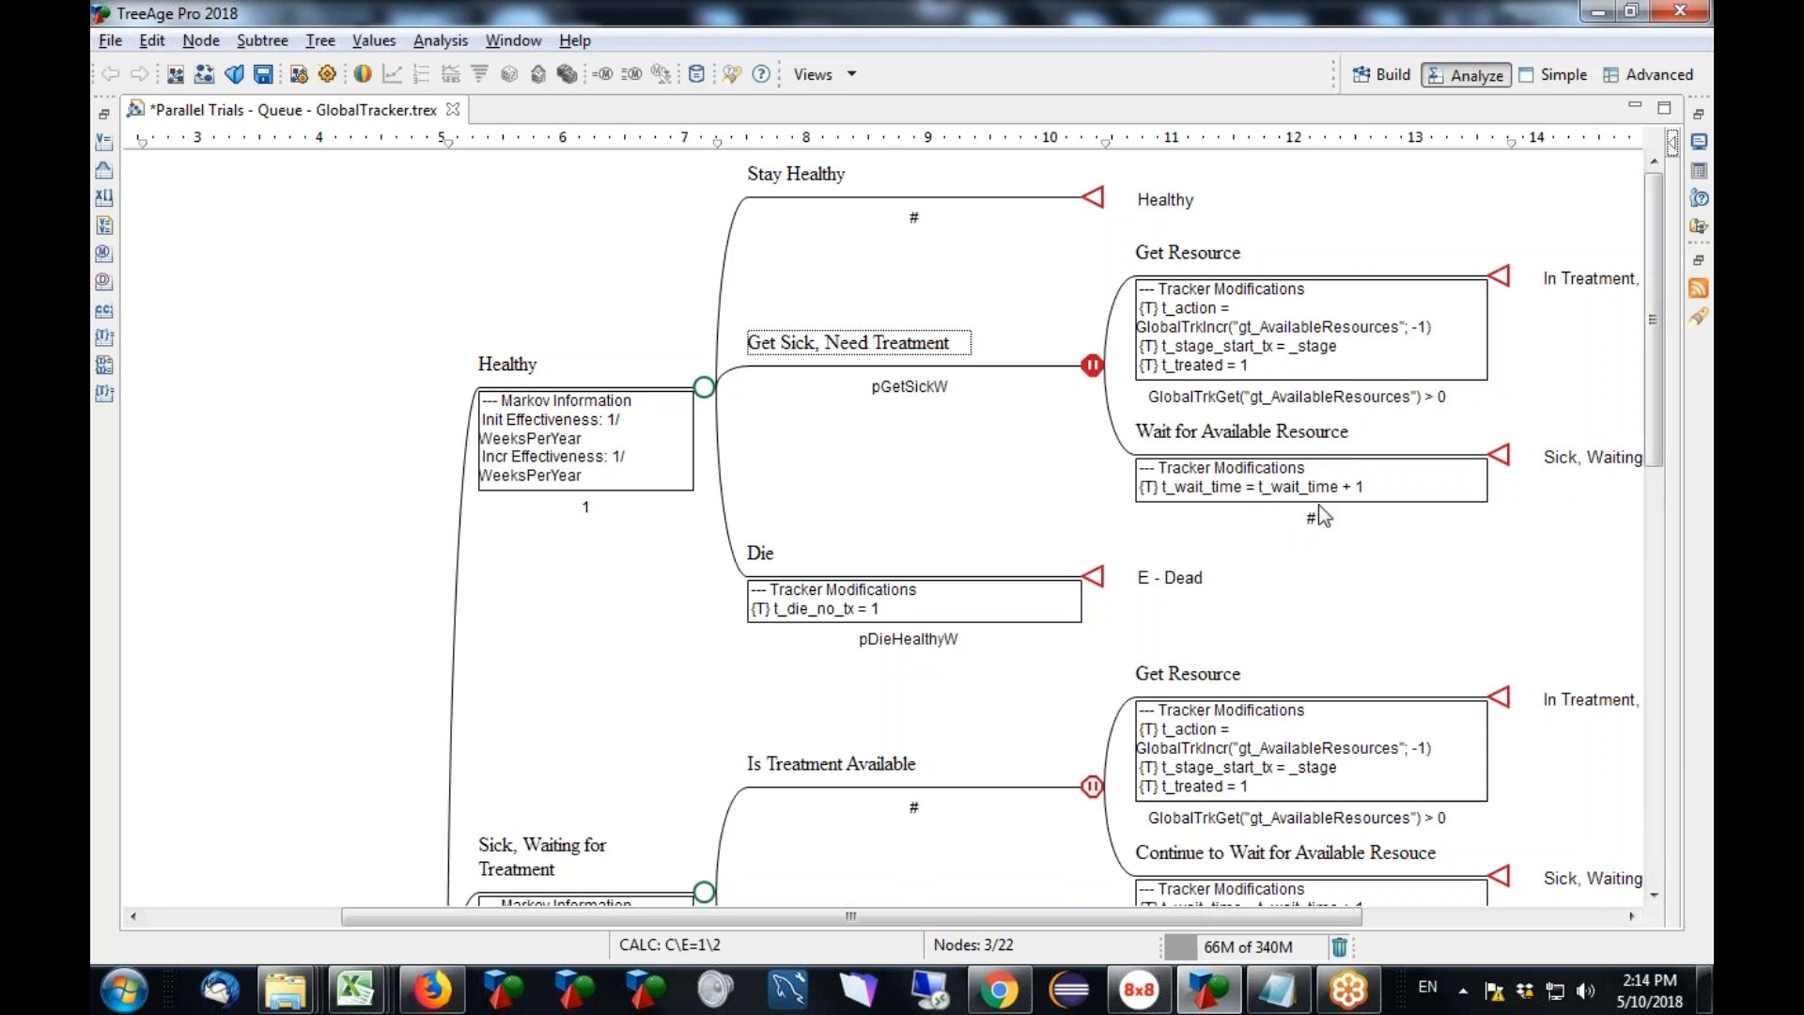
scroll(1647, 498, down, 5)
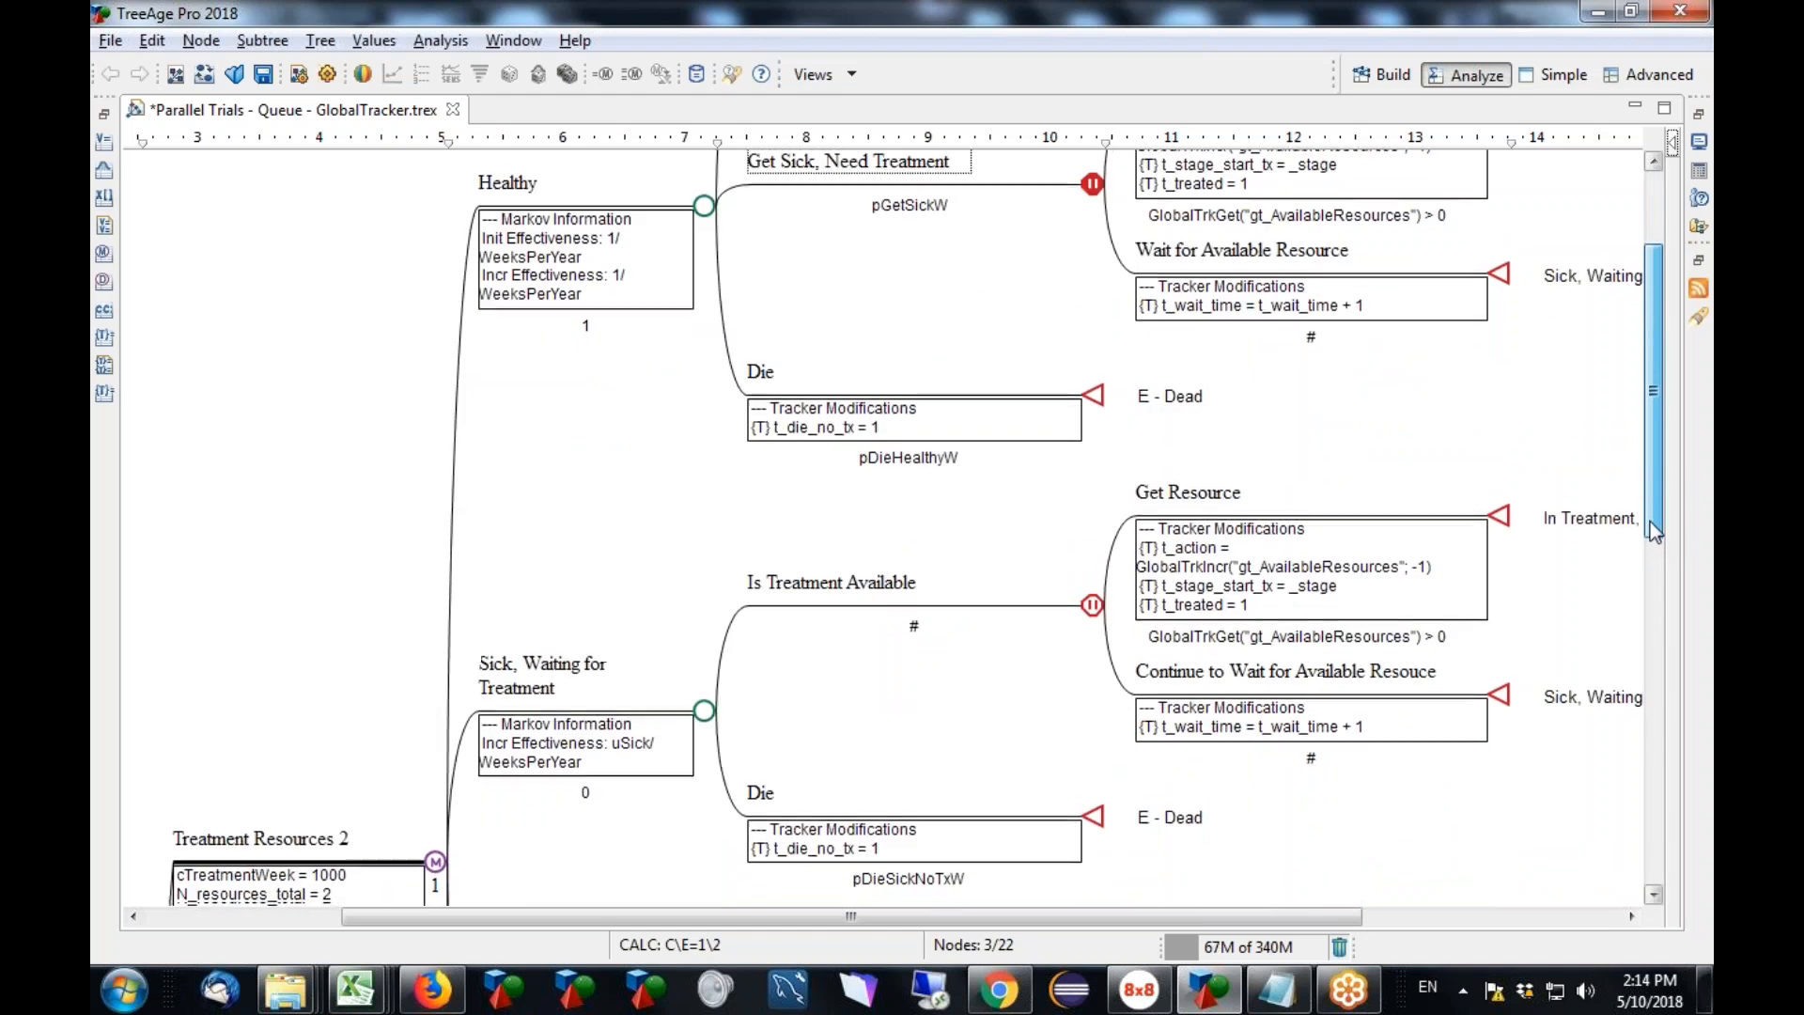
drag(1655, 500, 1656, 695)
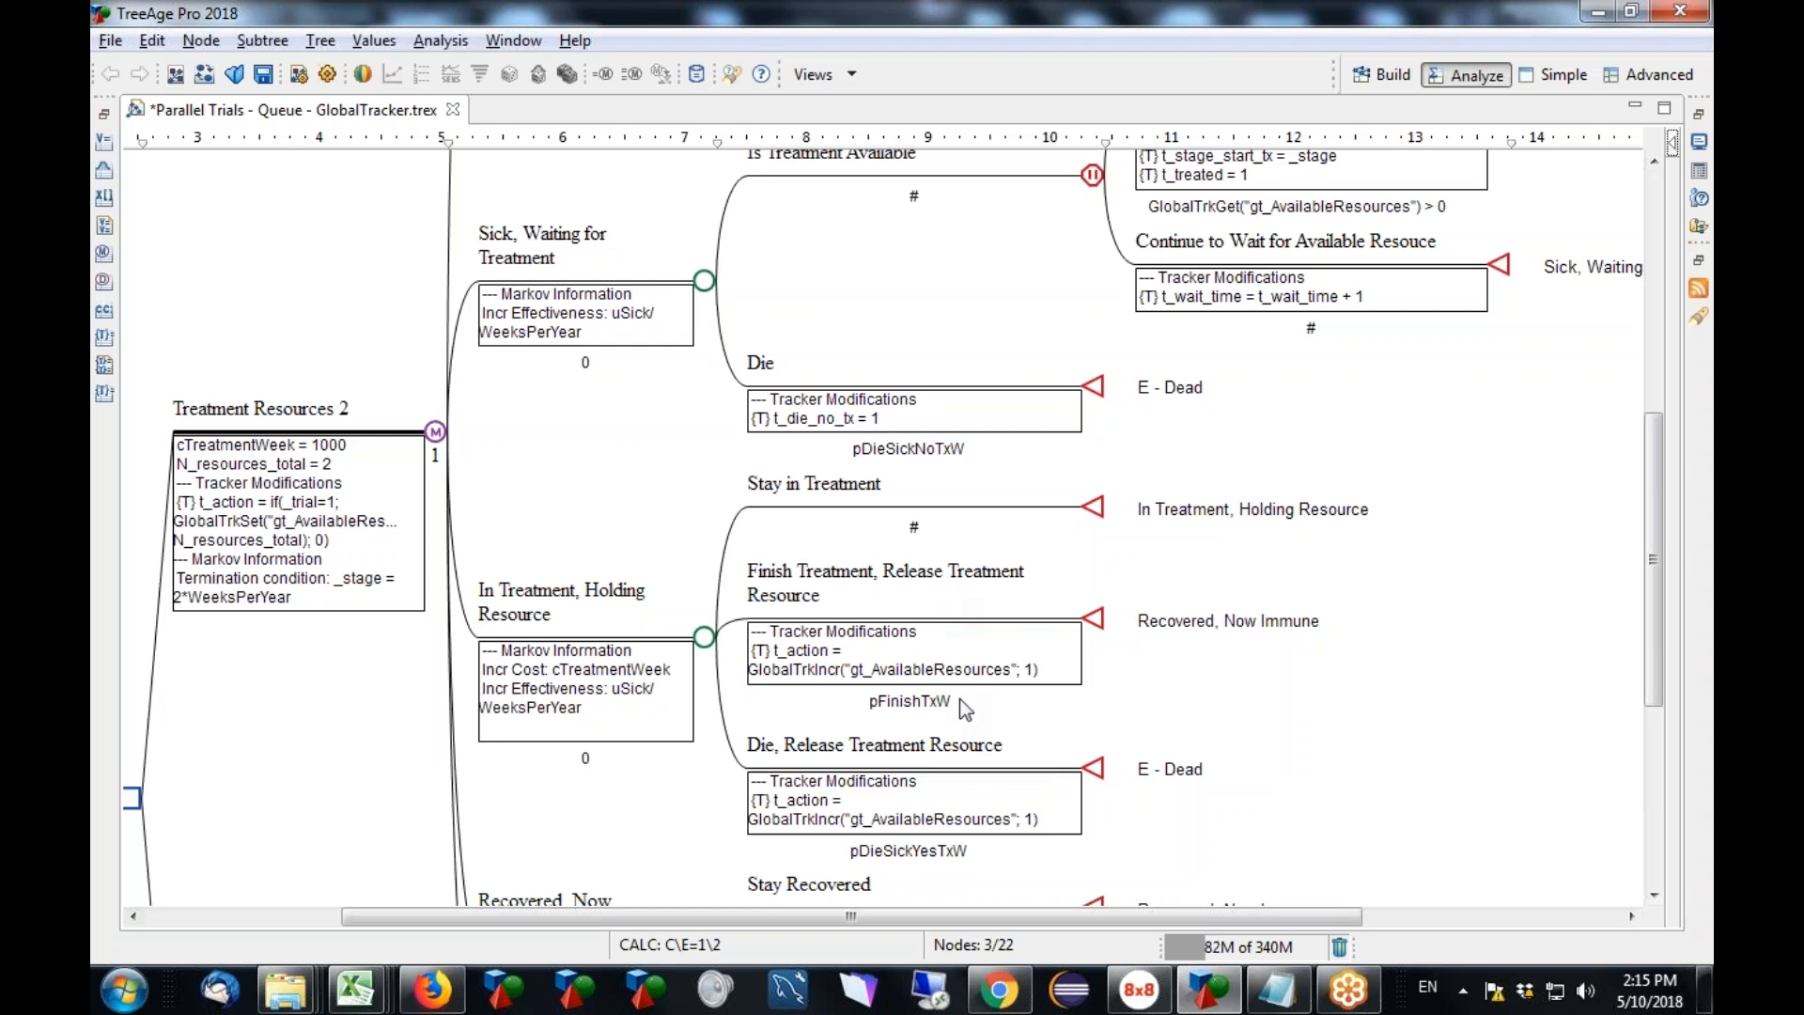
Select the Root node and open the Monte Carlo microsimulation setup, placing its dialog clear of the Treatment Resources 2 definitions.
click(436, 434)
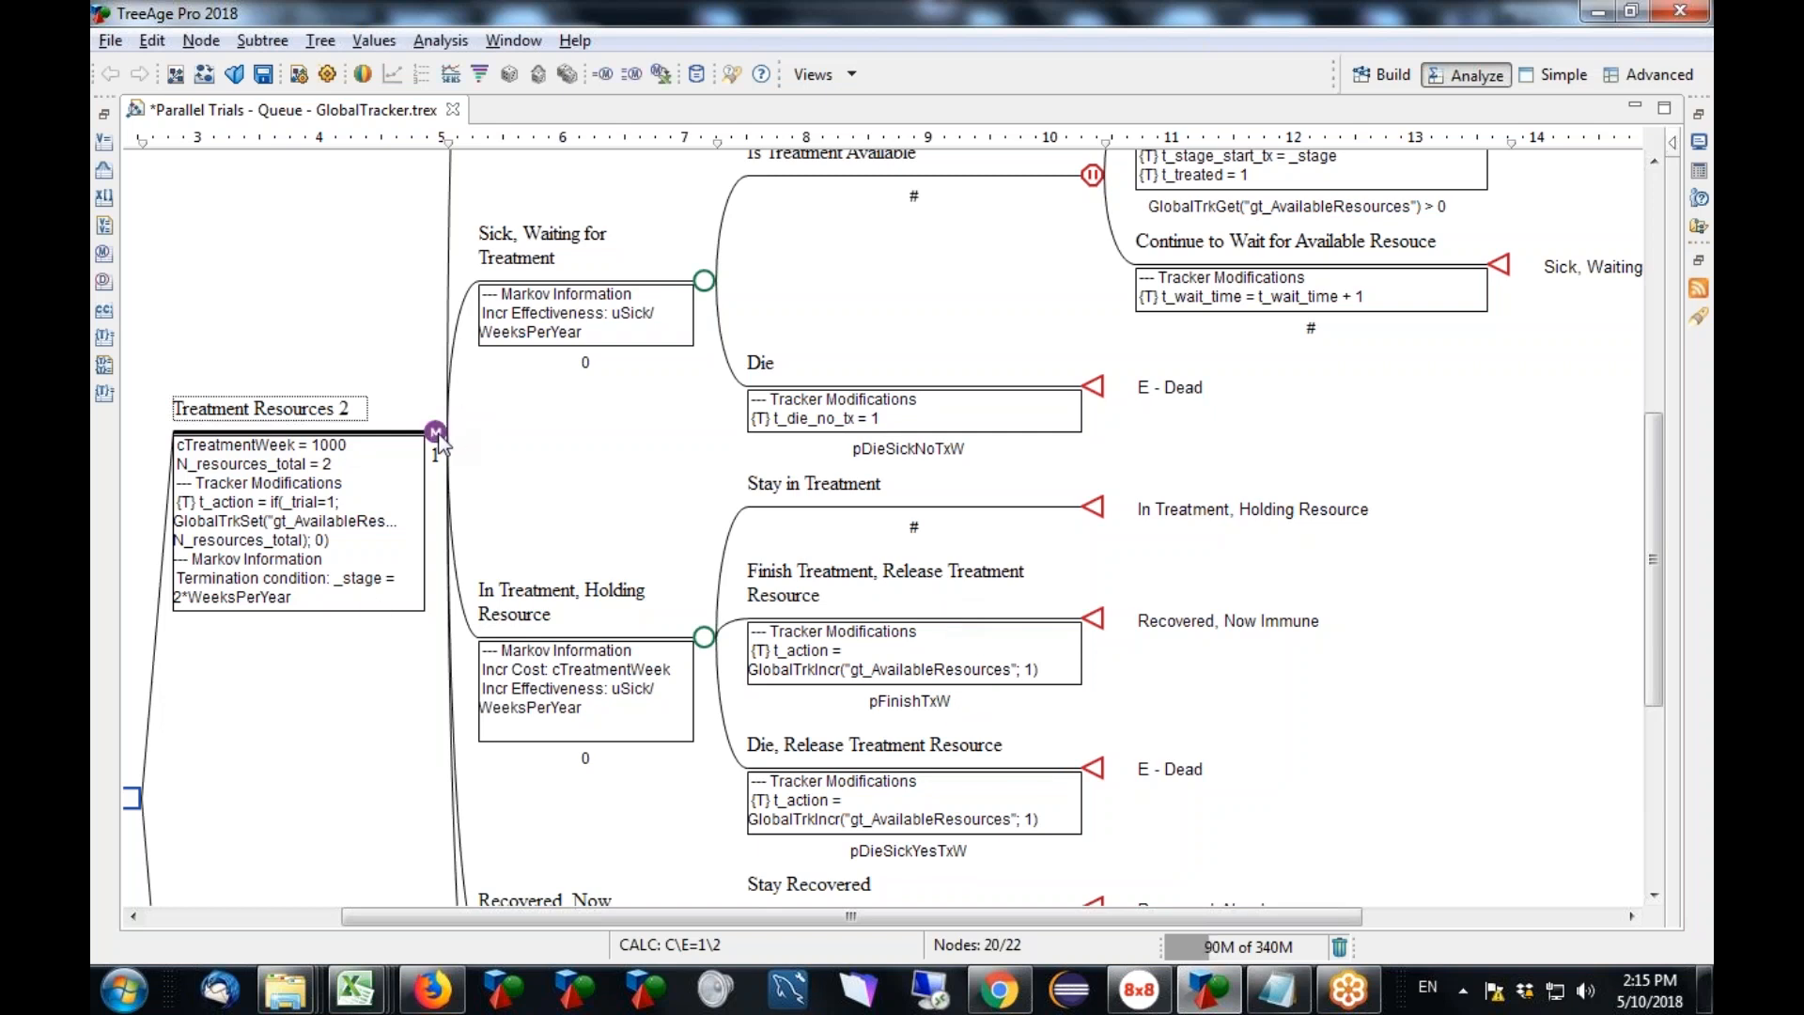
key(Left)
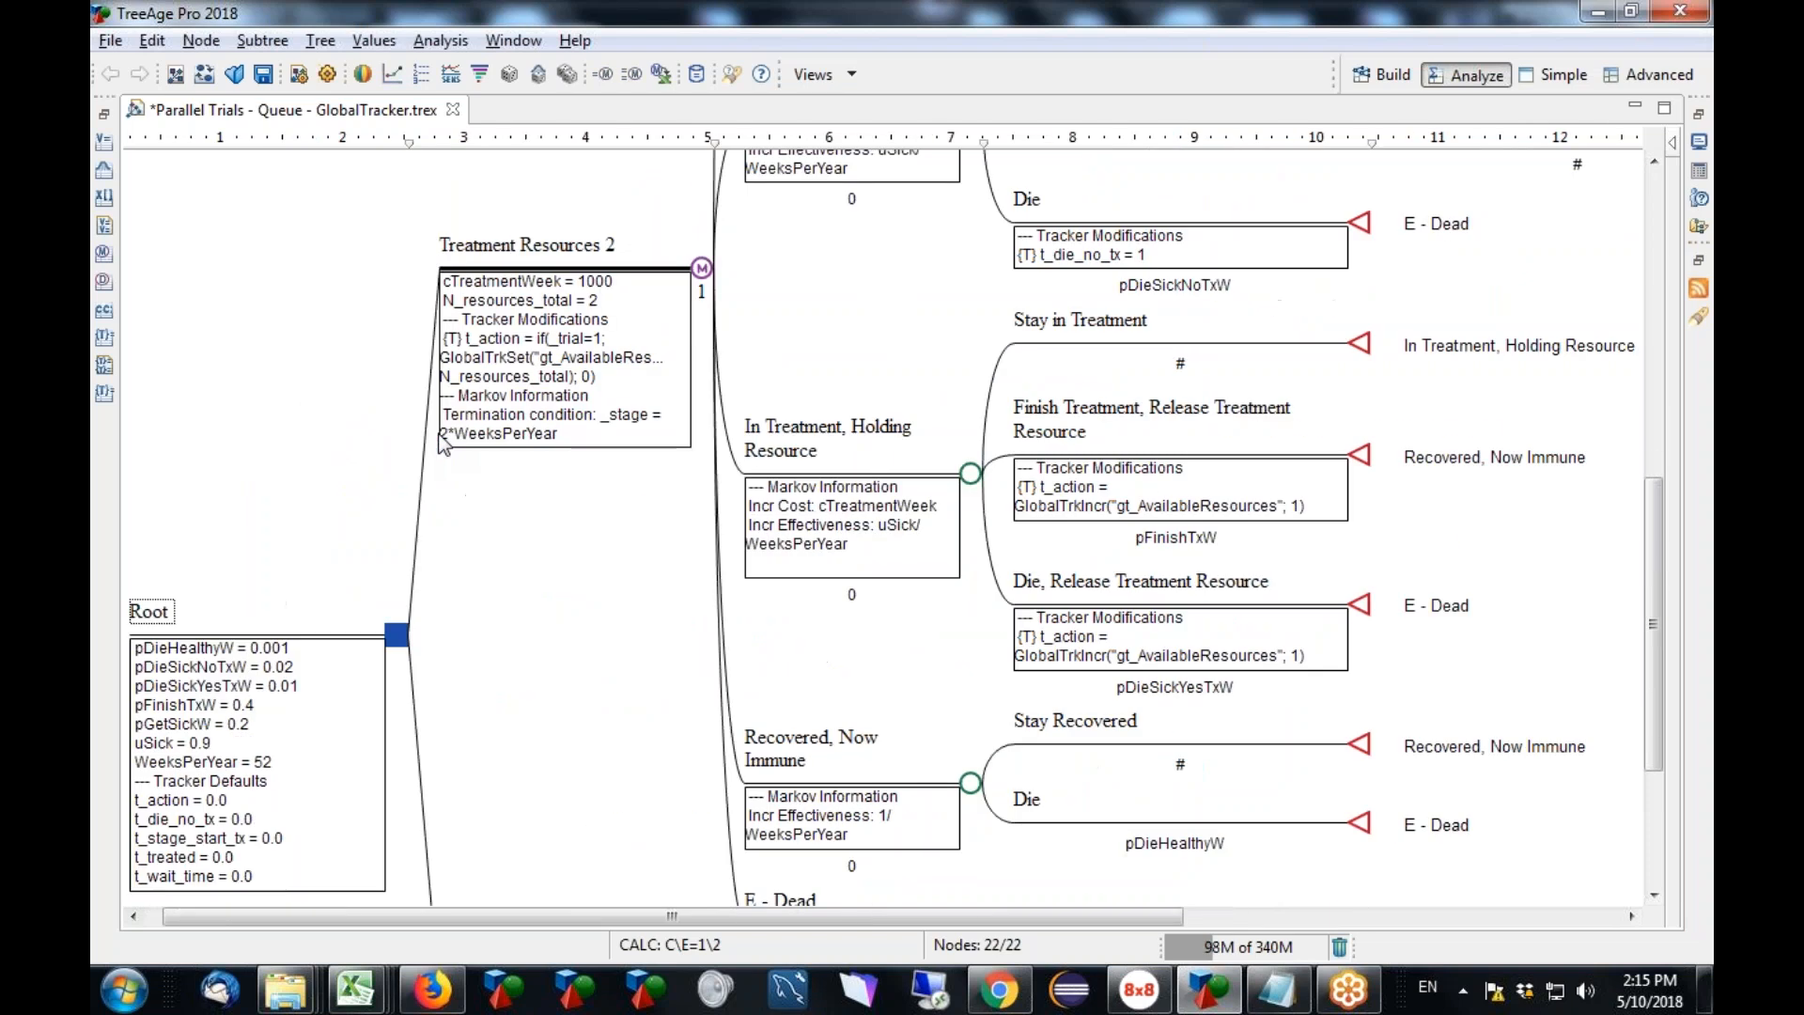
click(511, 75)
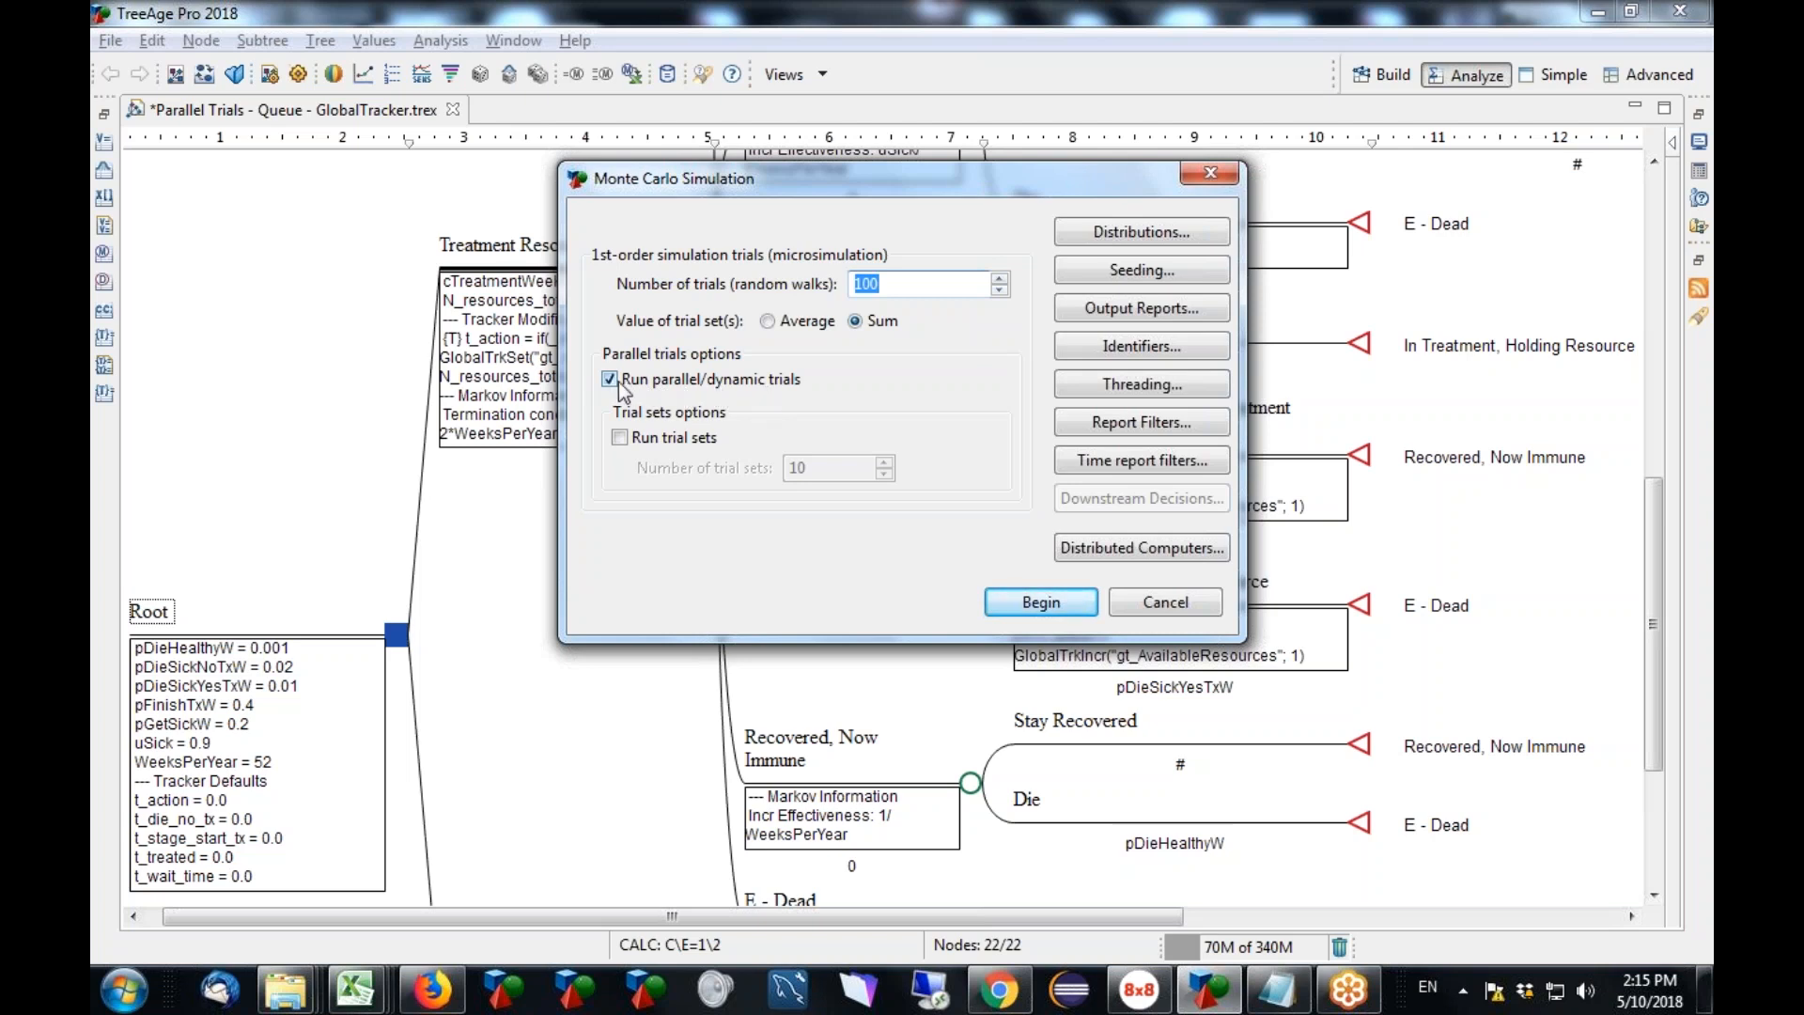
drag(842, 178, 720, 469)
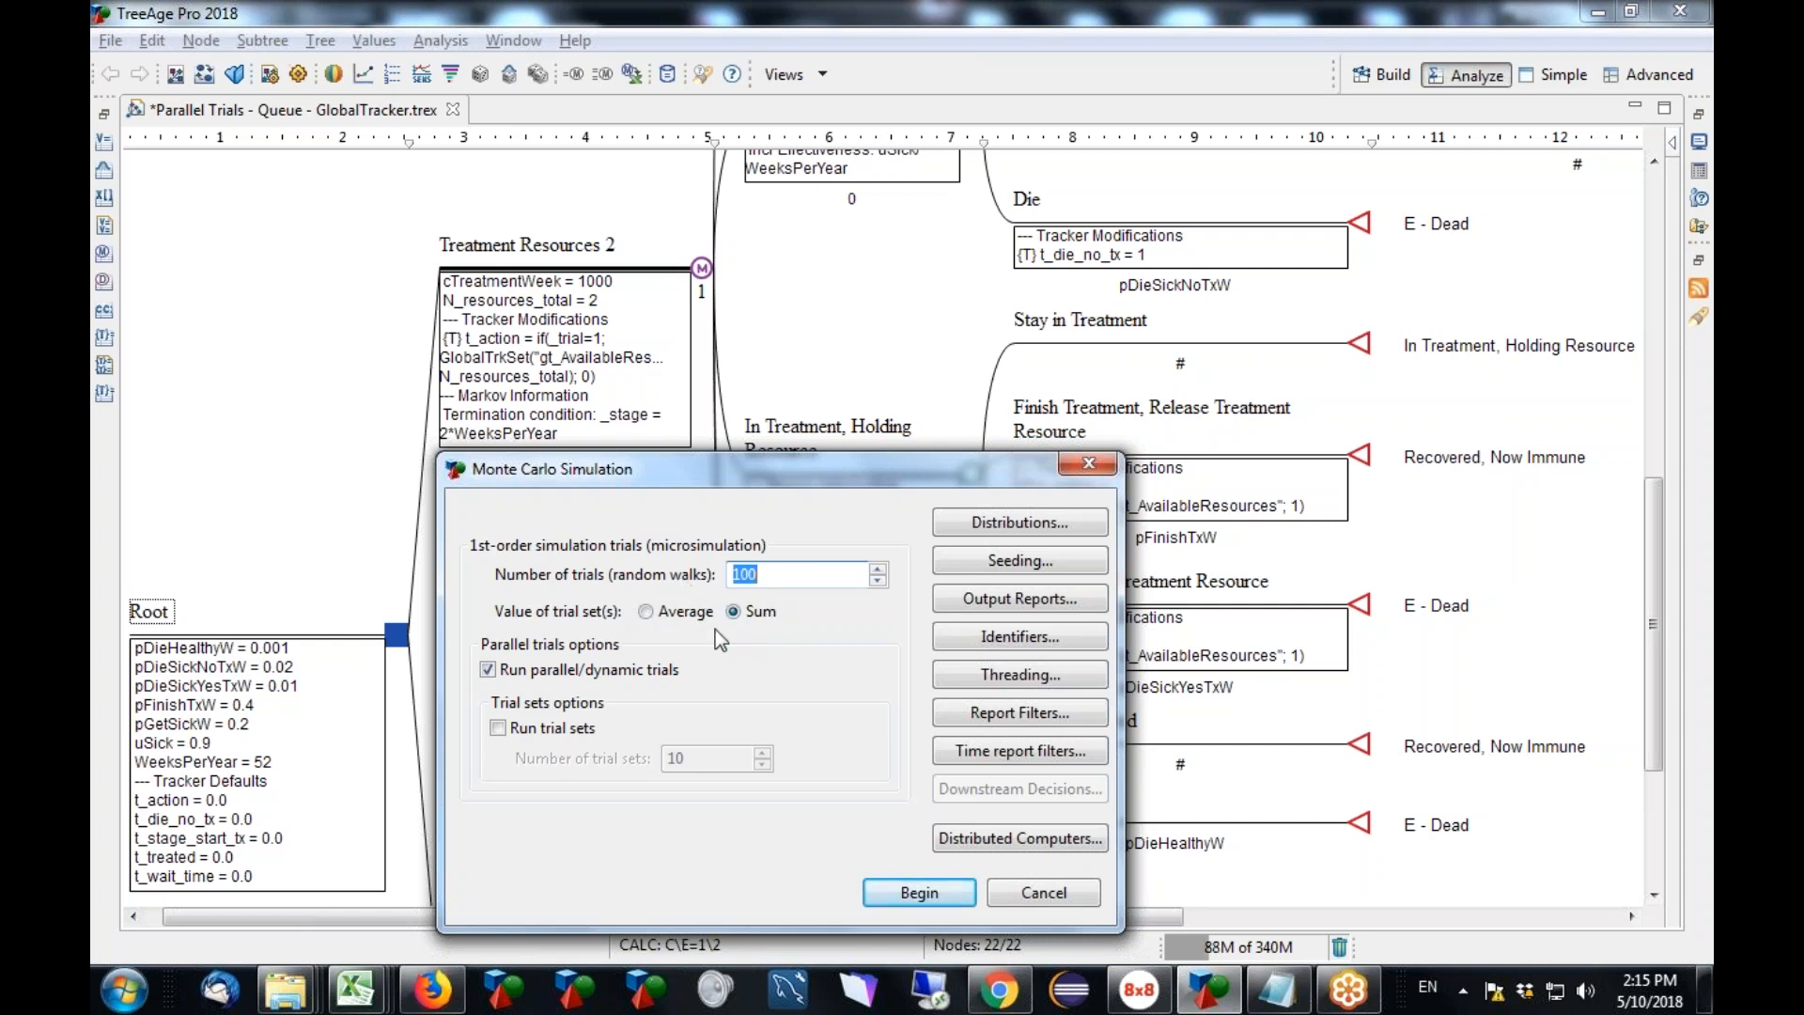
Set the number of microsimulation trials to 30000 with the trial set value as Sum, and move the dialog off the tree's definitions.
click(648, 614)
click(733, 615)
click(786, 575)
key(BackSpace)
key(BackSpace)
key(BackSpace)
text(30)
text(0000)
key(BackSpace)
drag(781, 476, 1284, 398)
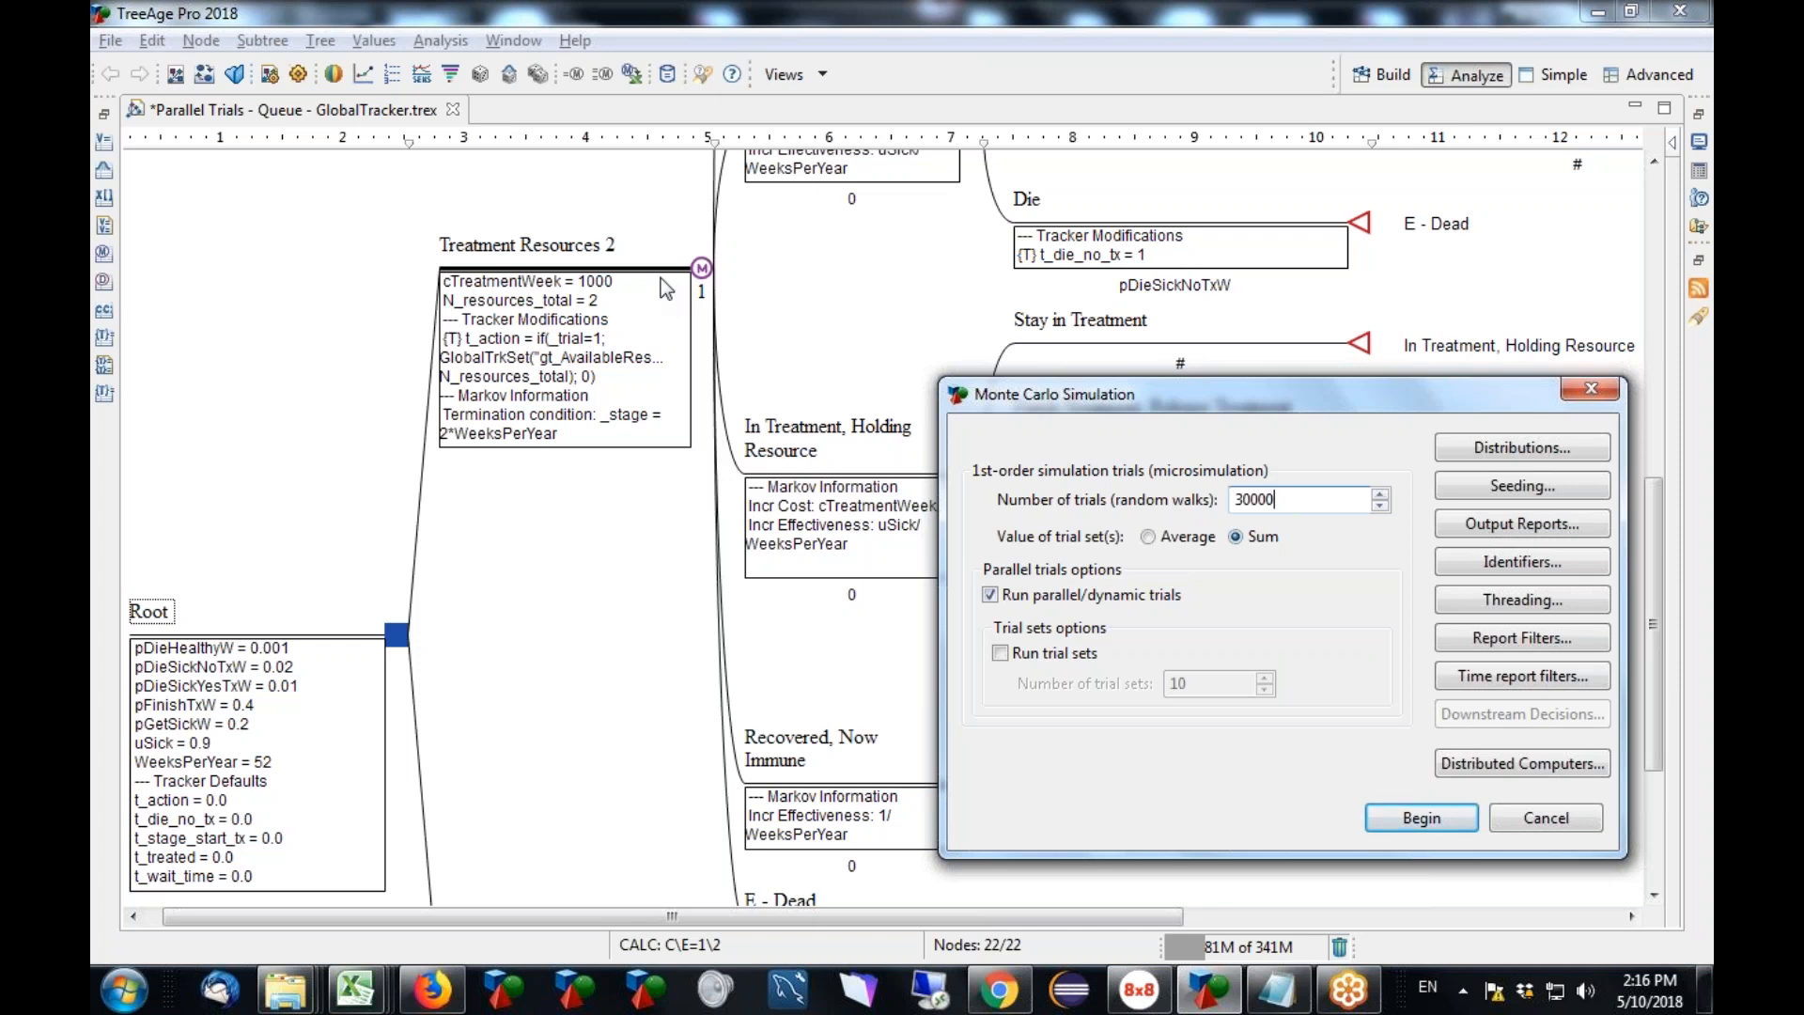
Reduce the number of microsimulation trials to 30.
key(BackSpace)
key(BackSpace)
key(BackSpace)
Try enabling trial sets with 1000 as the number of sets, and turn trial sets back off.
click(1001, 653)
click(1210, 686)
text(00)
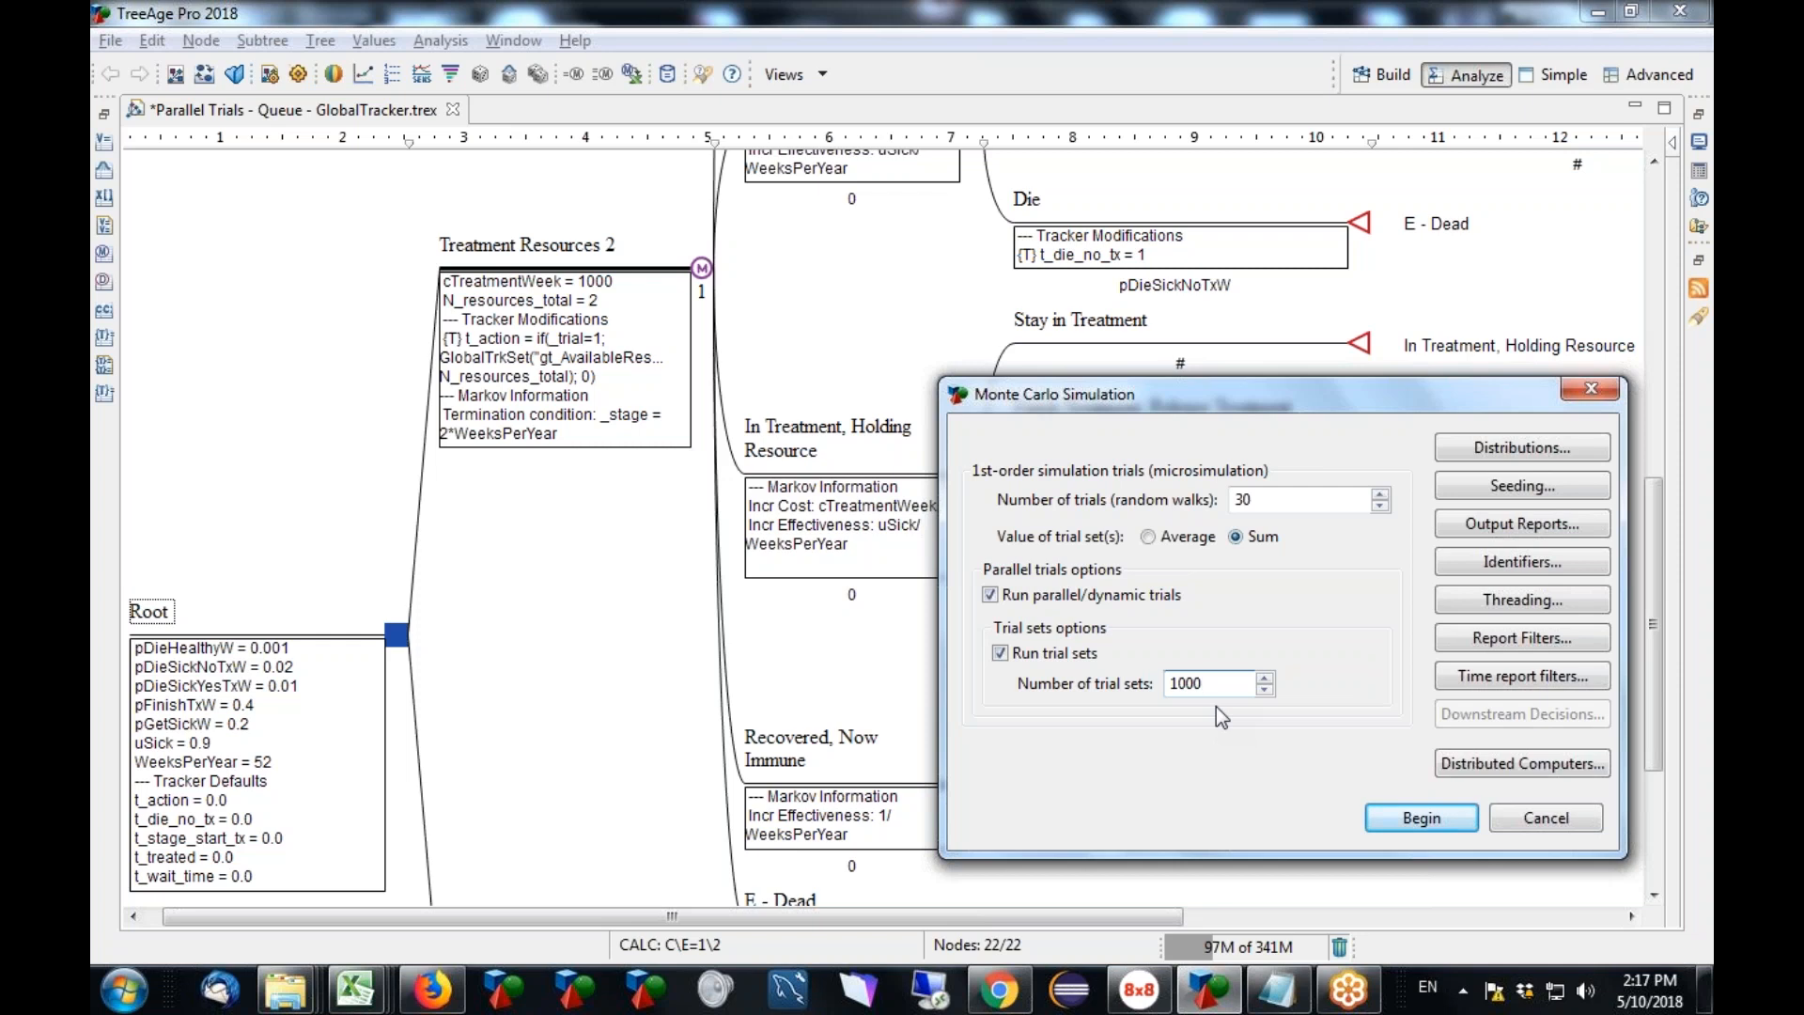
click(1001, 654)
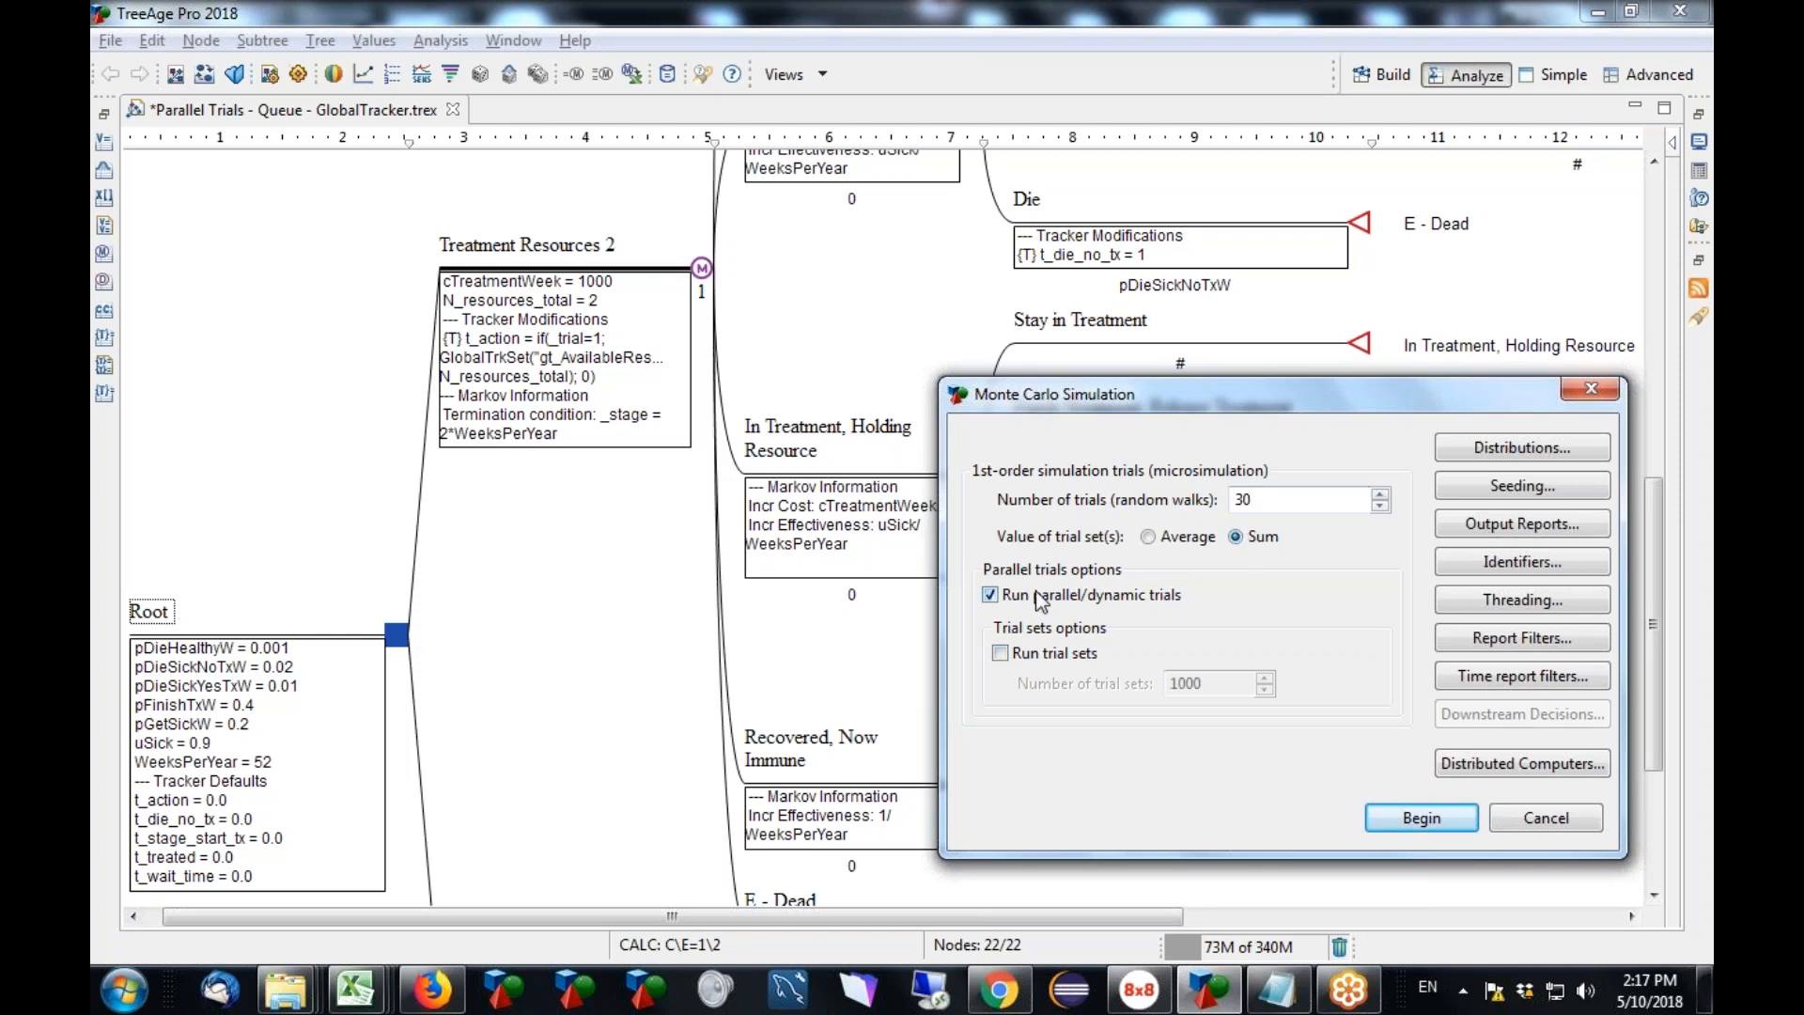
Run the Monte Carlo microsimulation with parallel/dynamic trials.
click(1422, 818)
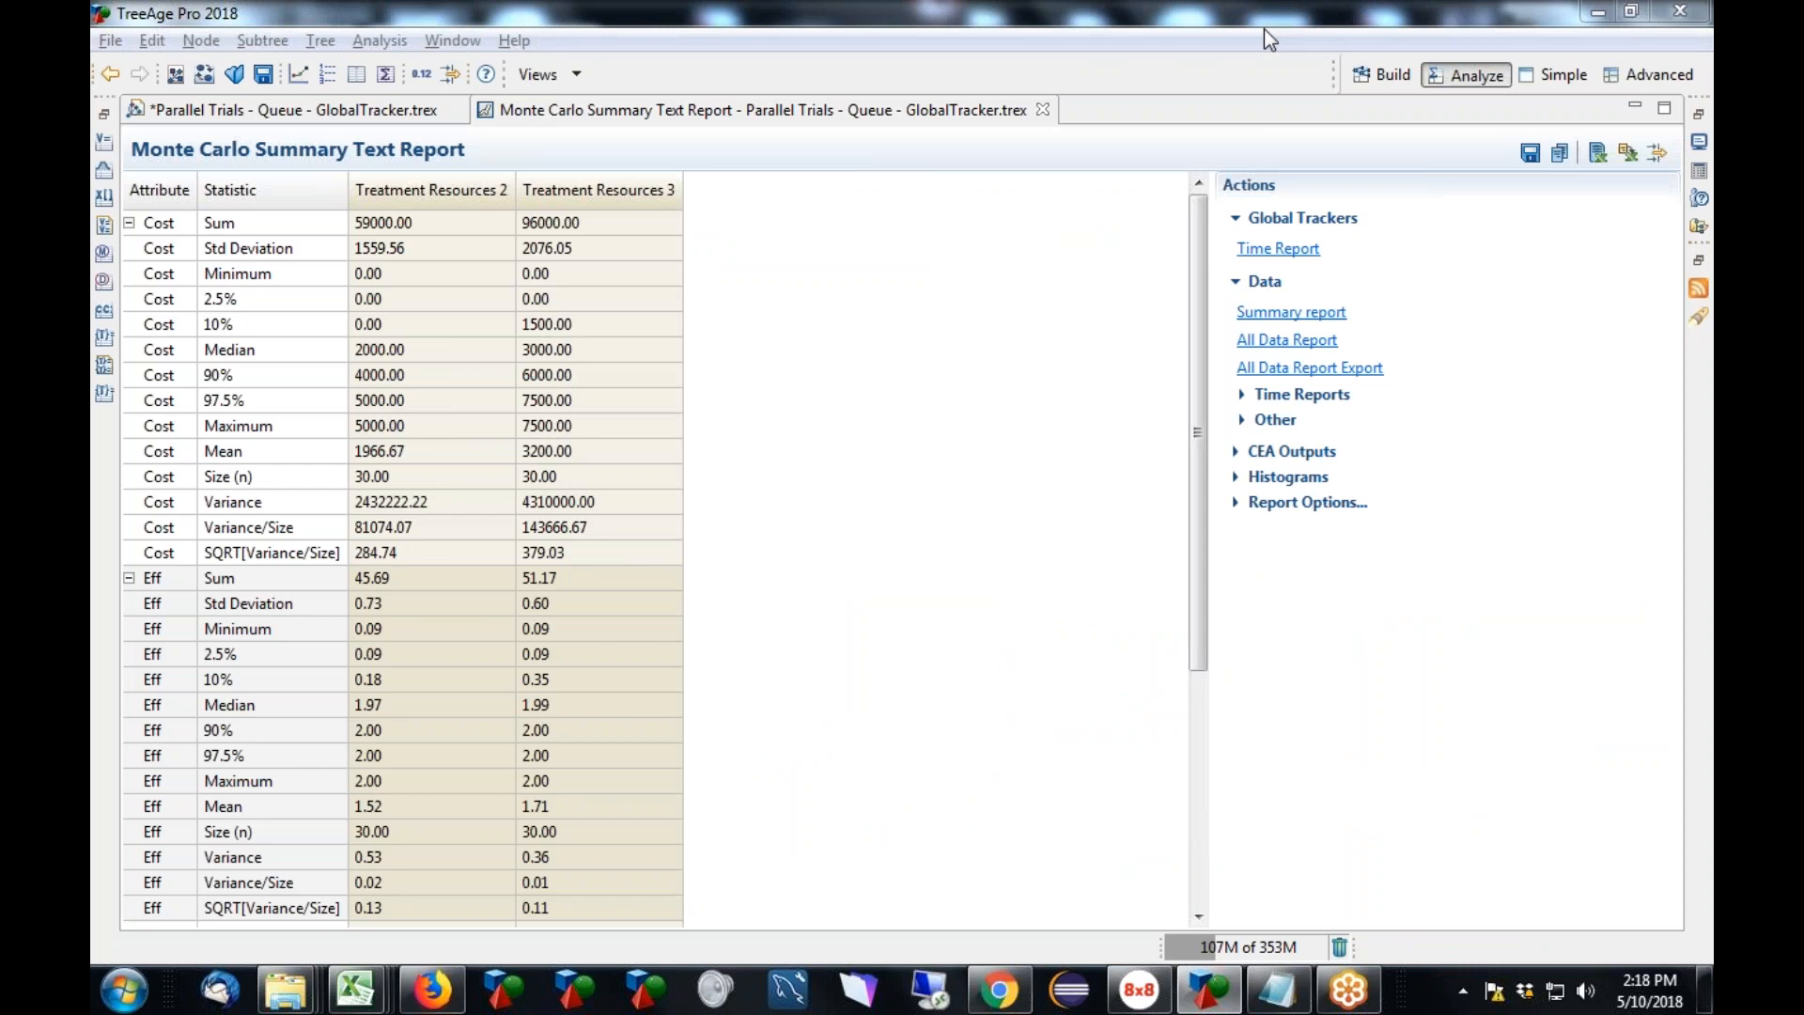
Review the tree's Time Reporting Selection preferences under Analysis Settings and close them without changes.
click(381, 112)
click(320, 40)
click(378, 239)
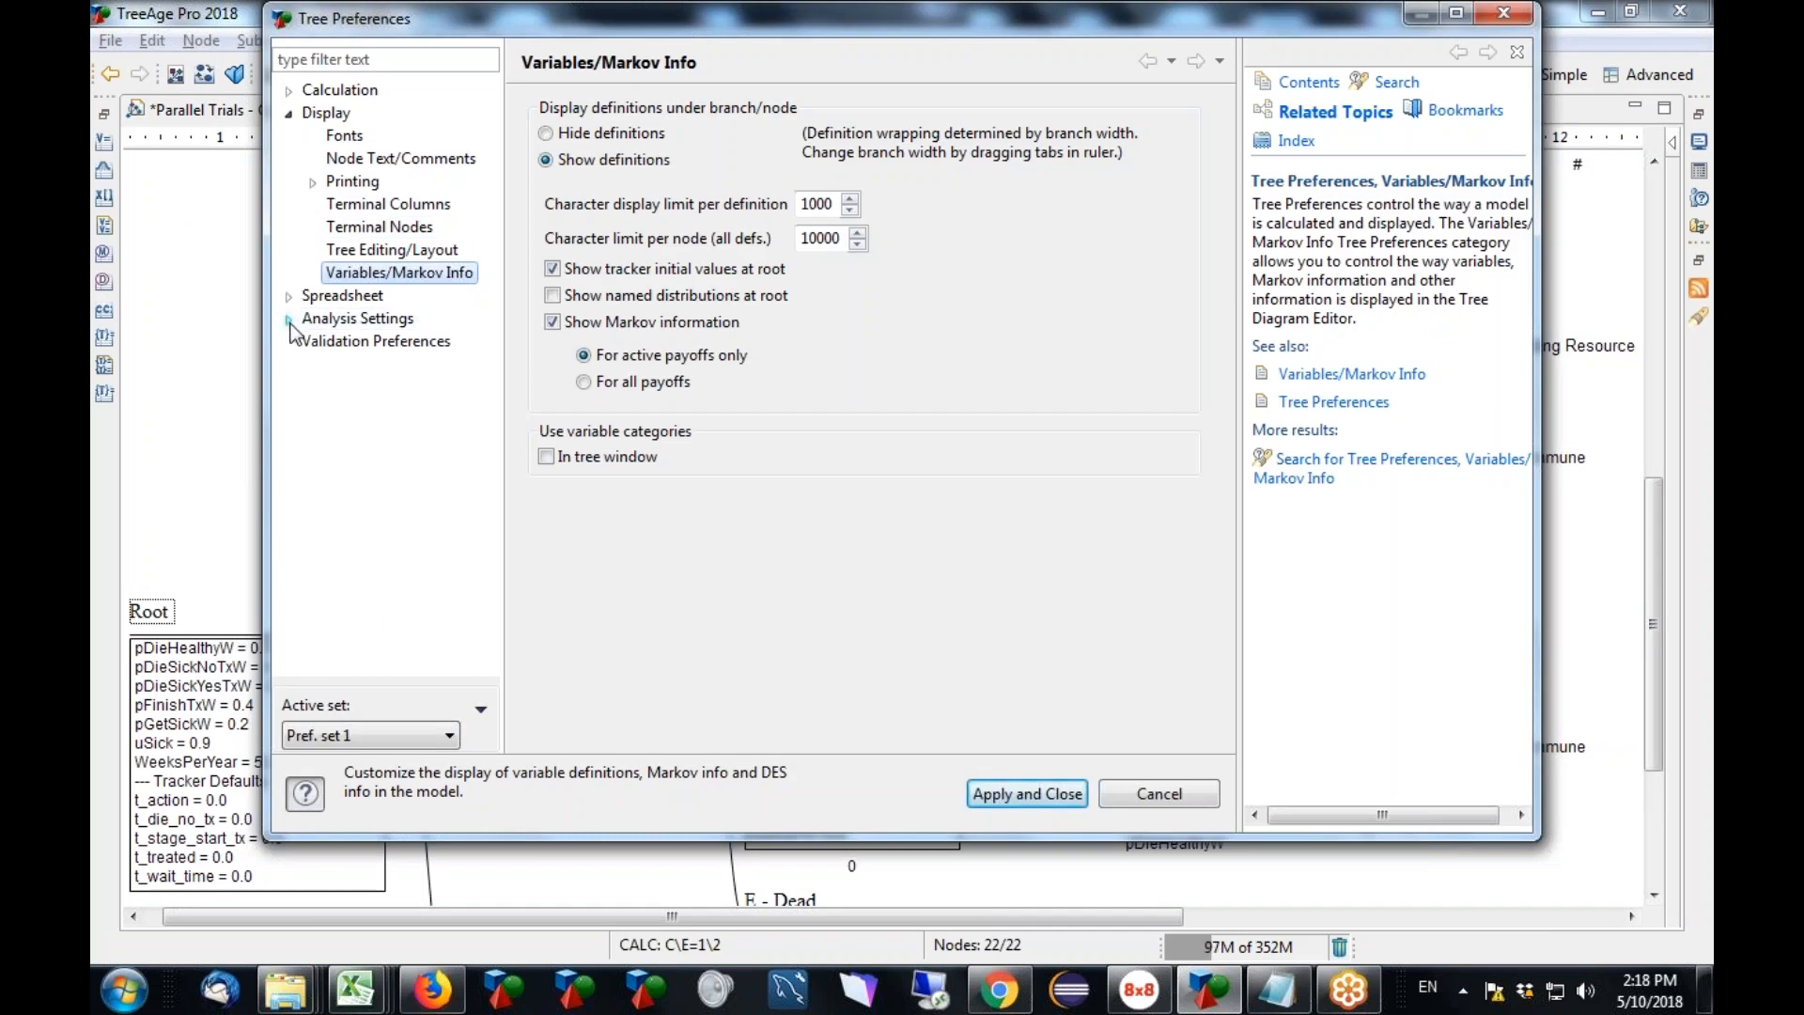
click(291, 320)
click(349, 413)
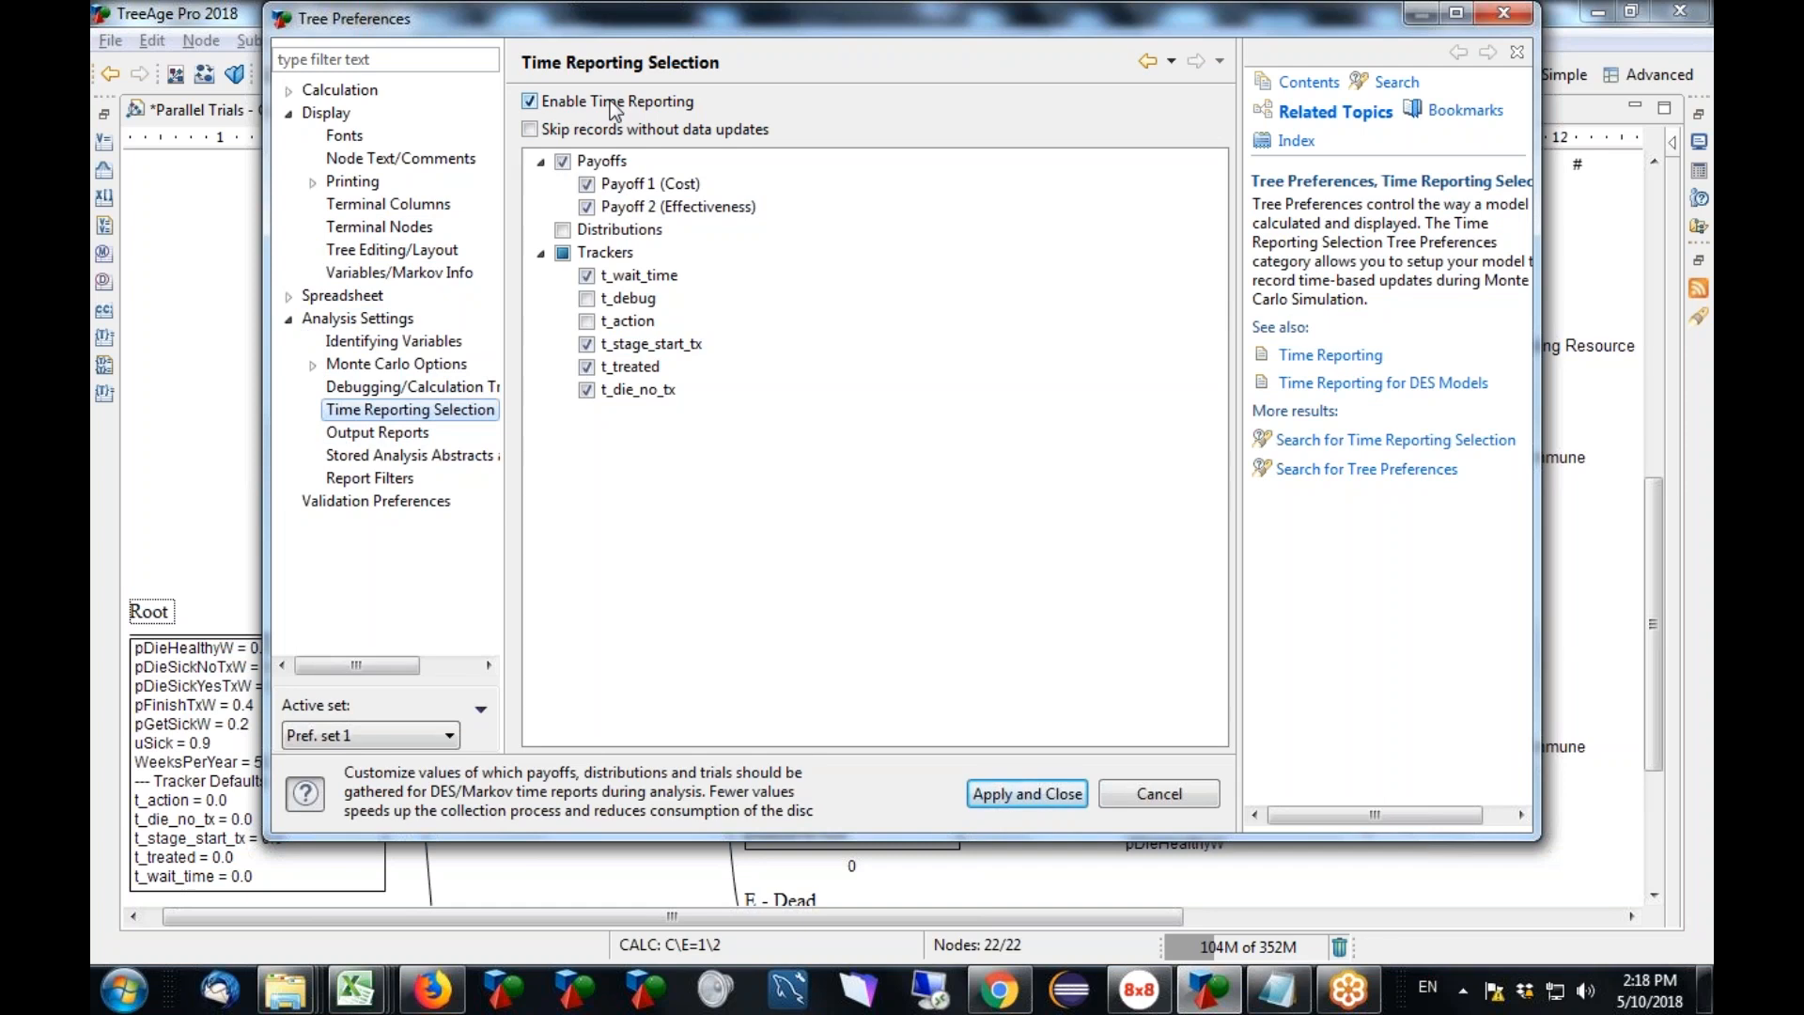
click(1148, 794)
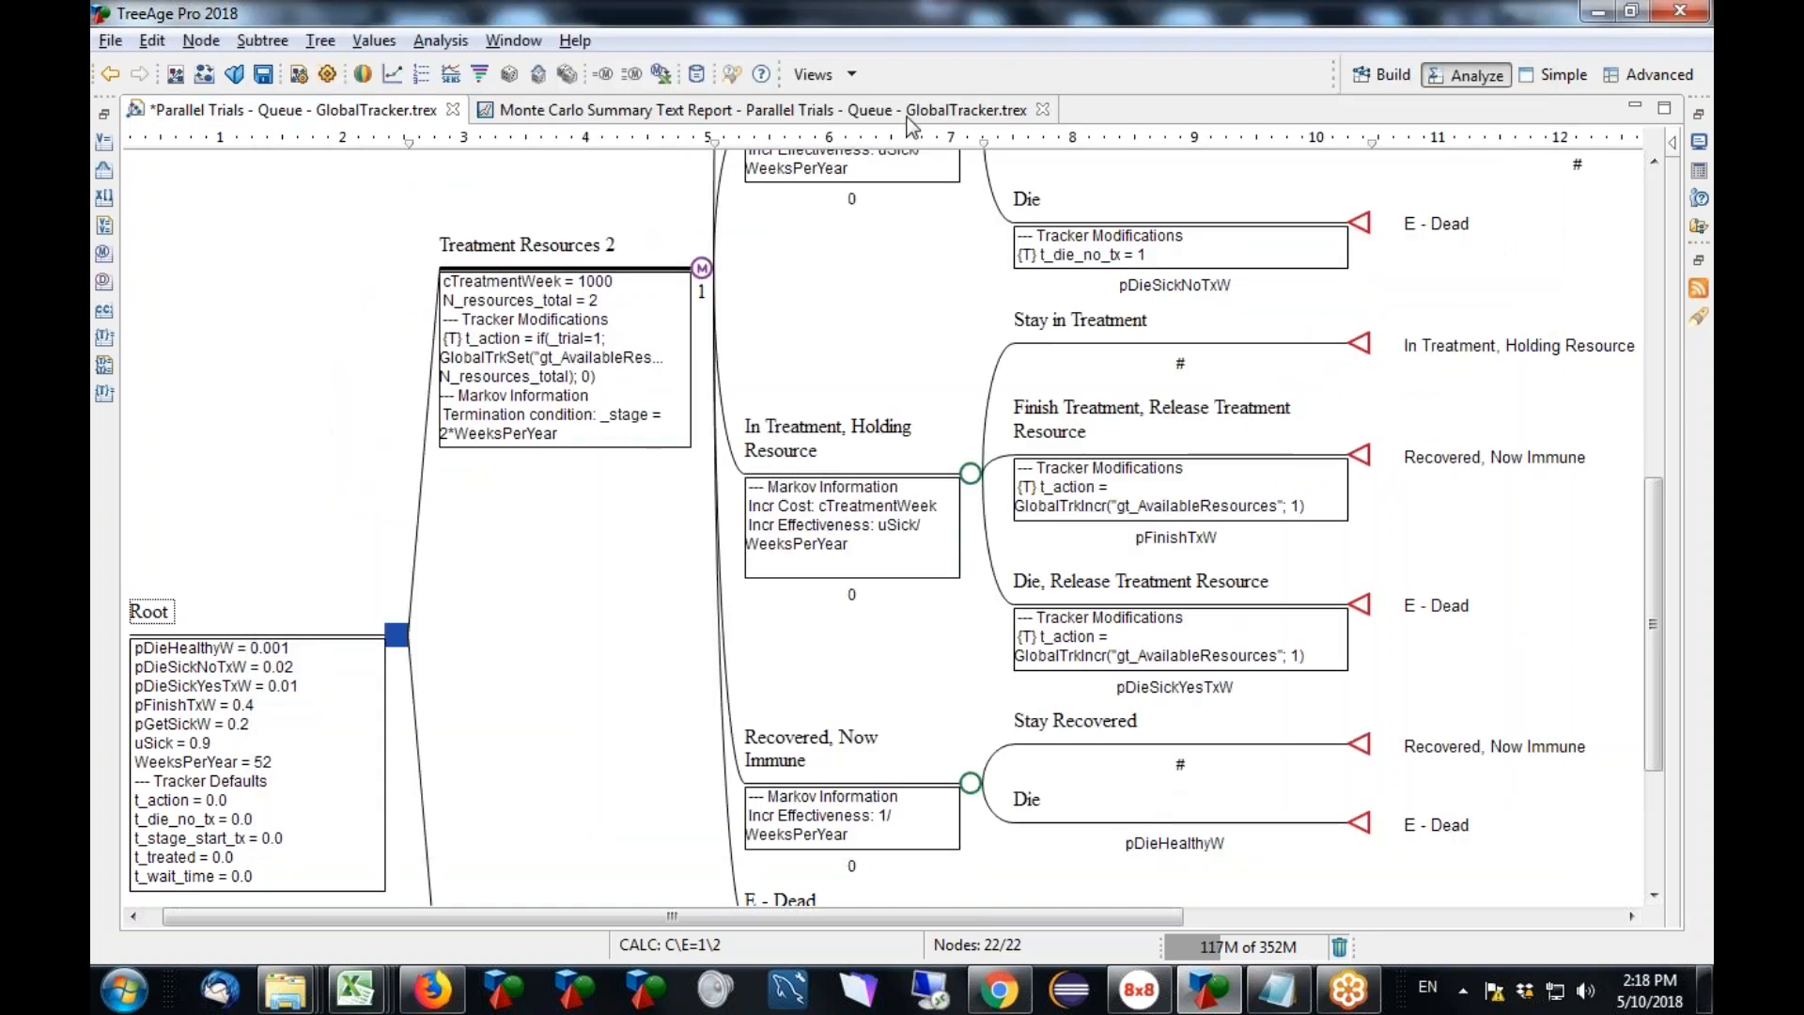
Return to the Monte Carlo summary report and open the trial time report for Treatment Resources 2.
click(977, 110)
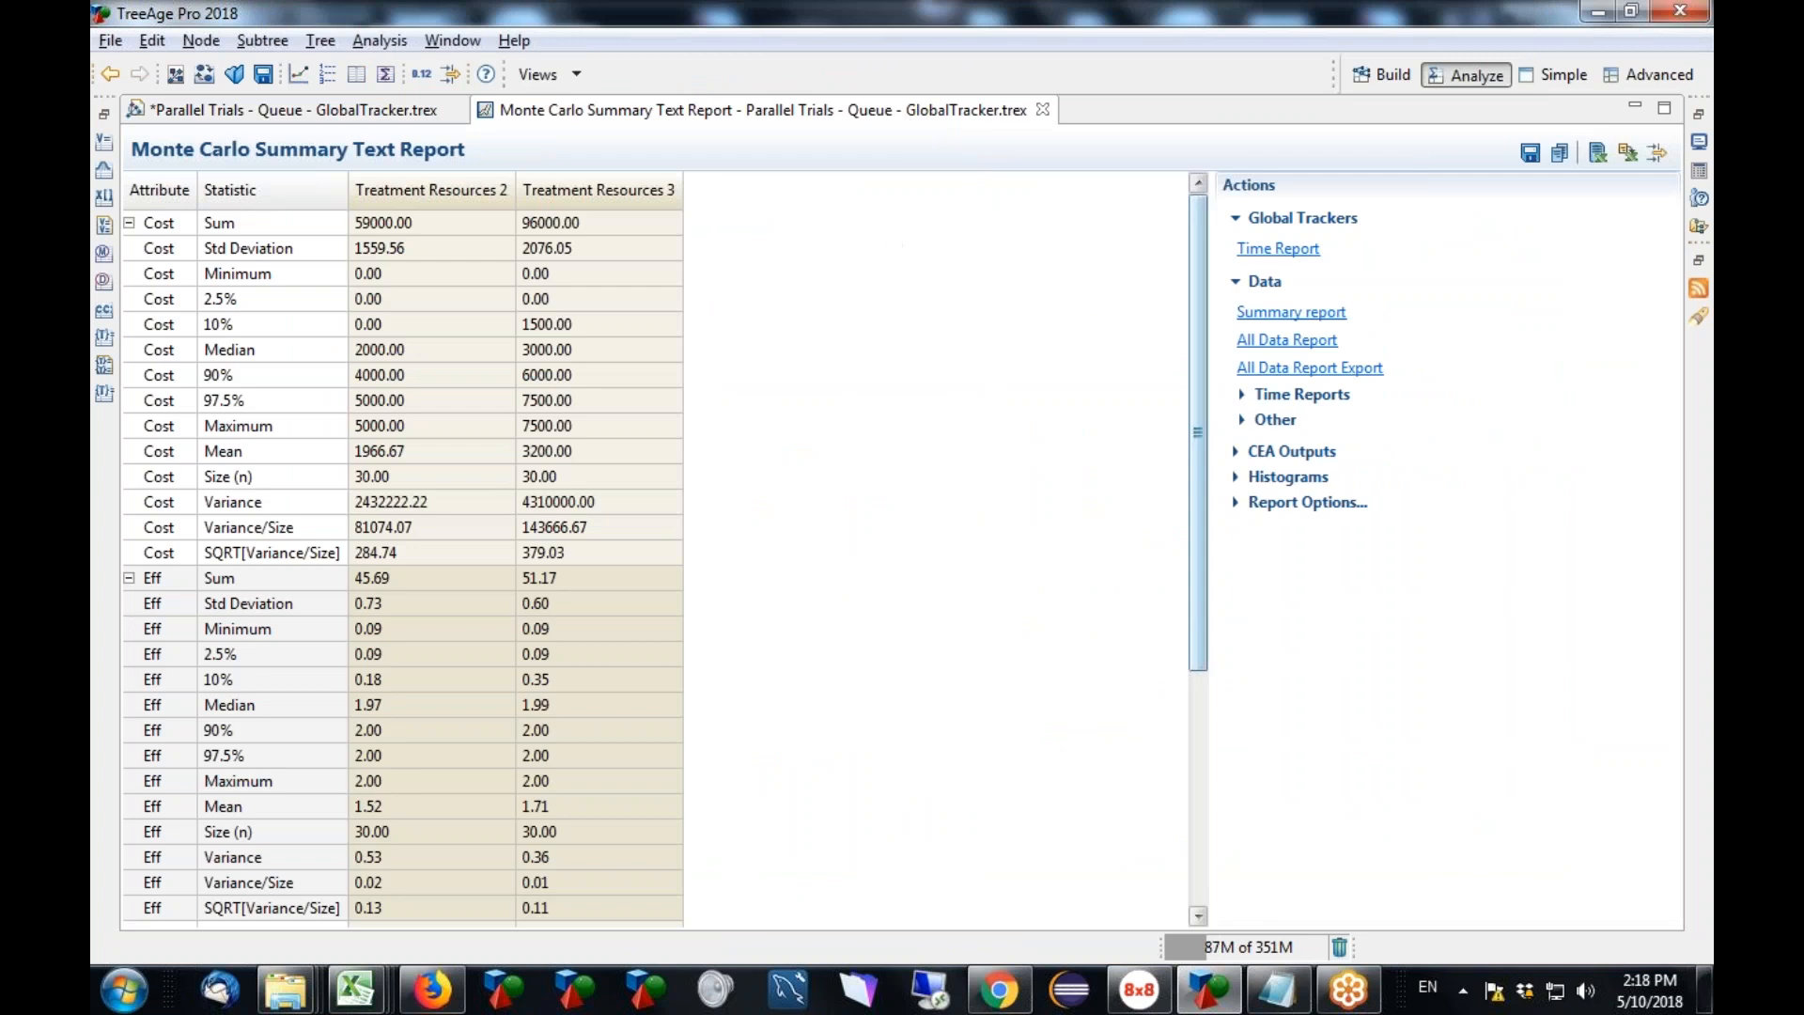
click(1301, 394)
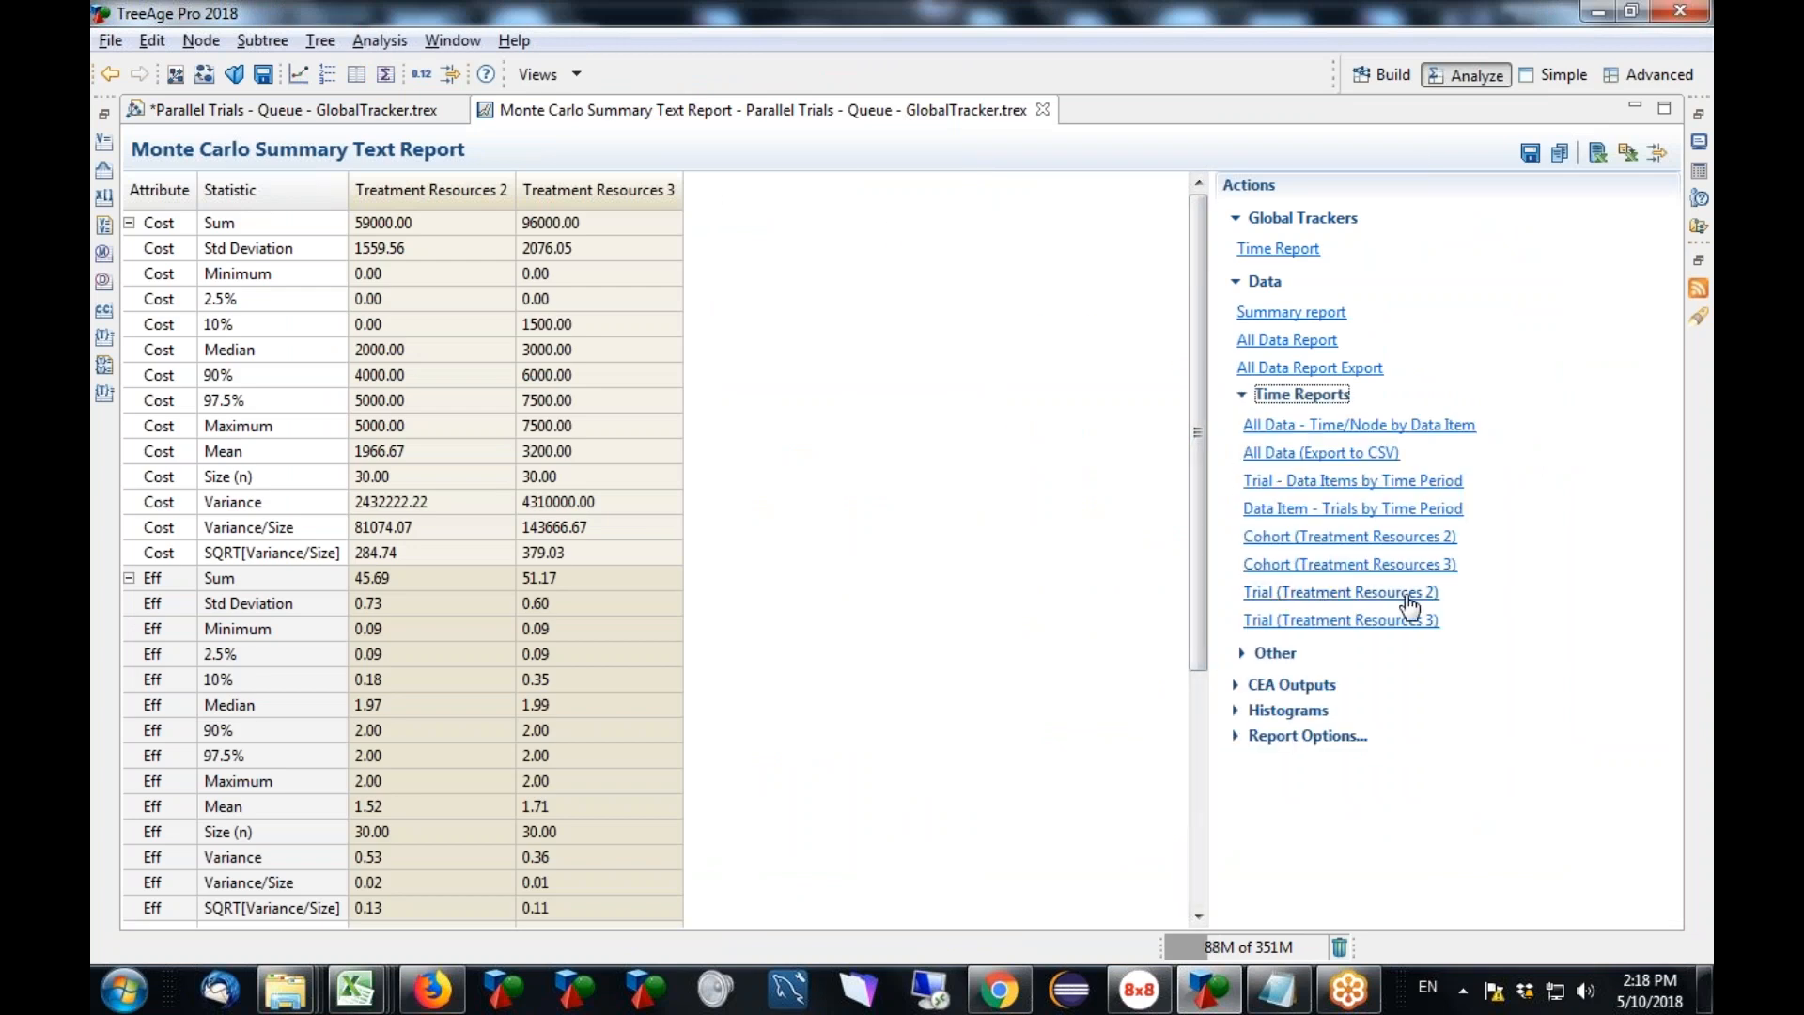
click(1339, 593)
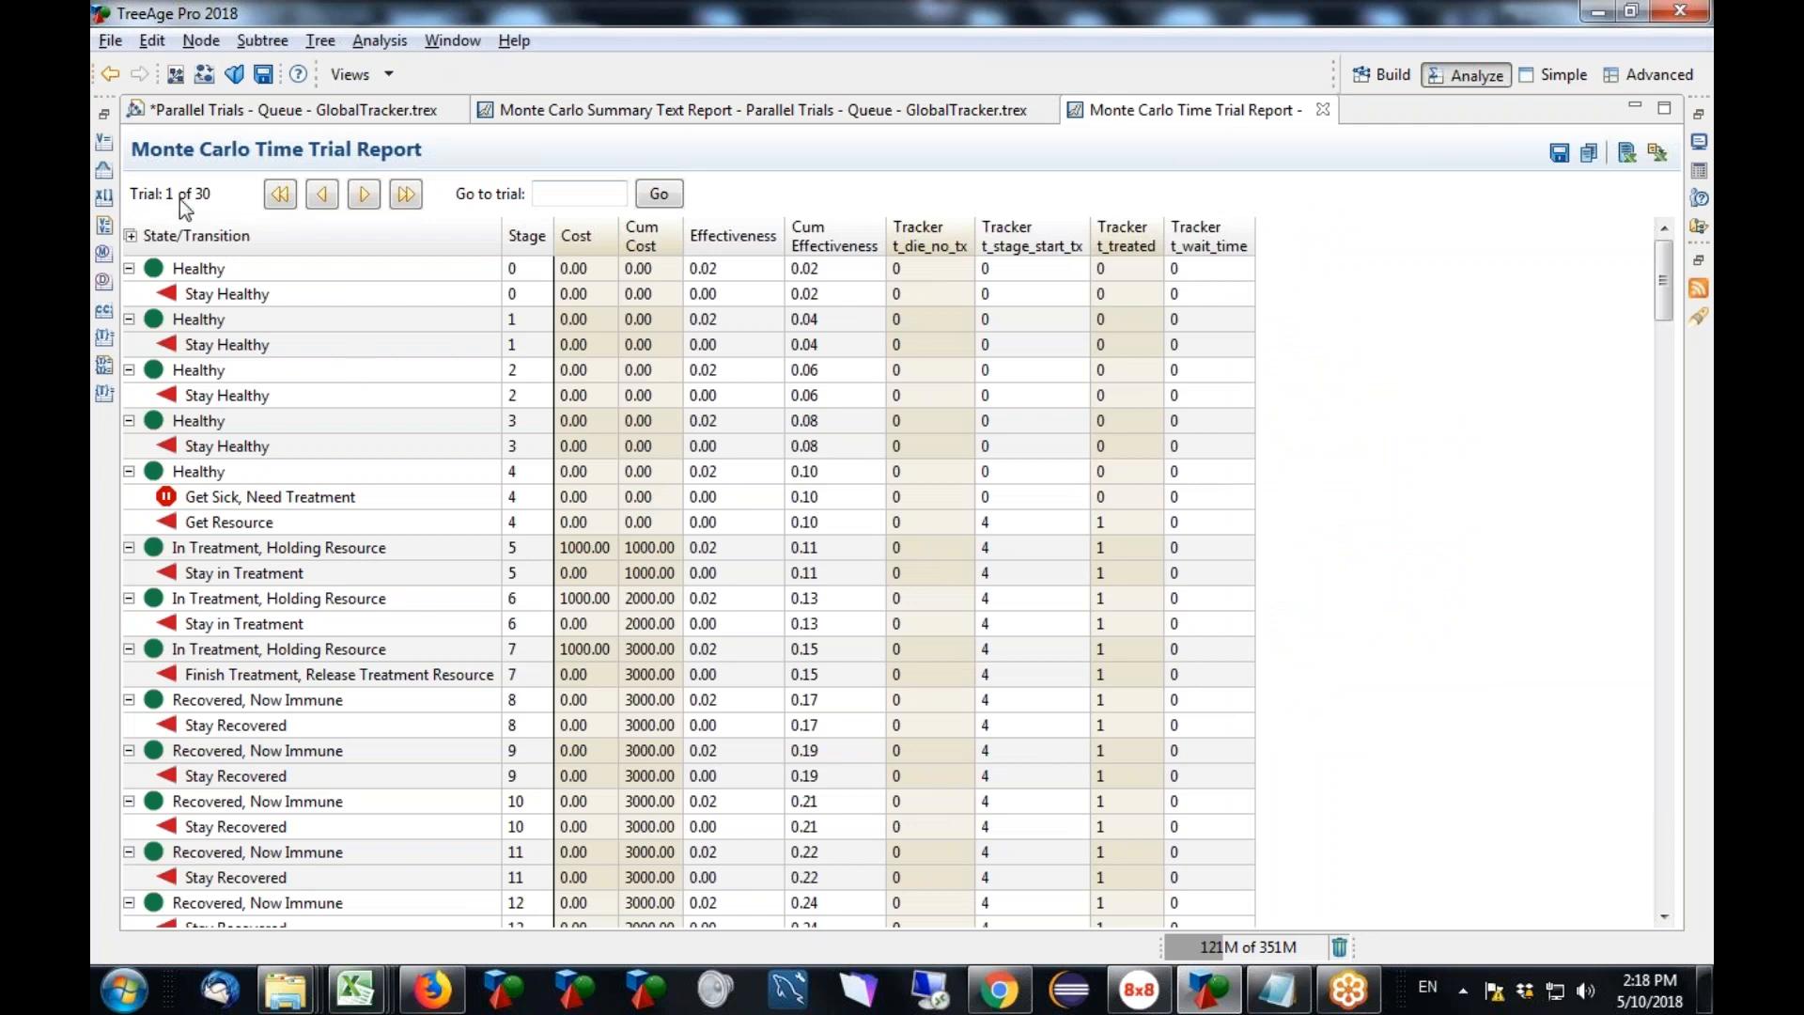
Step through the trial time report forward from trial 1 to trial 6 and back to trial 1.
click(364, 195)
click(364, 194)
click(363, 194)
click(364, 194)
click(364, 194)
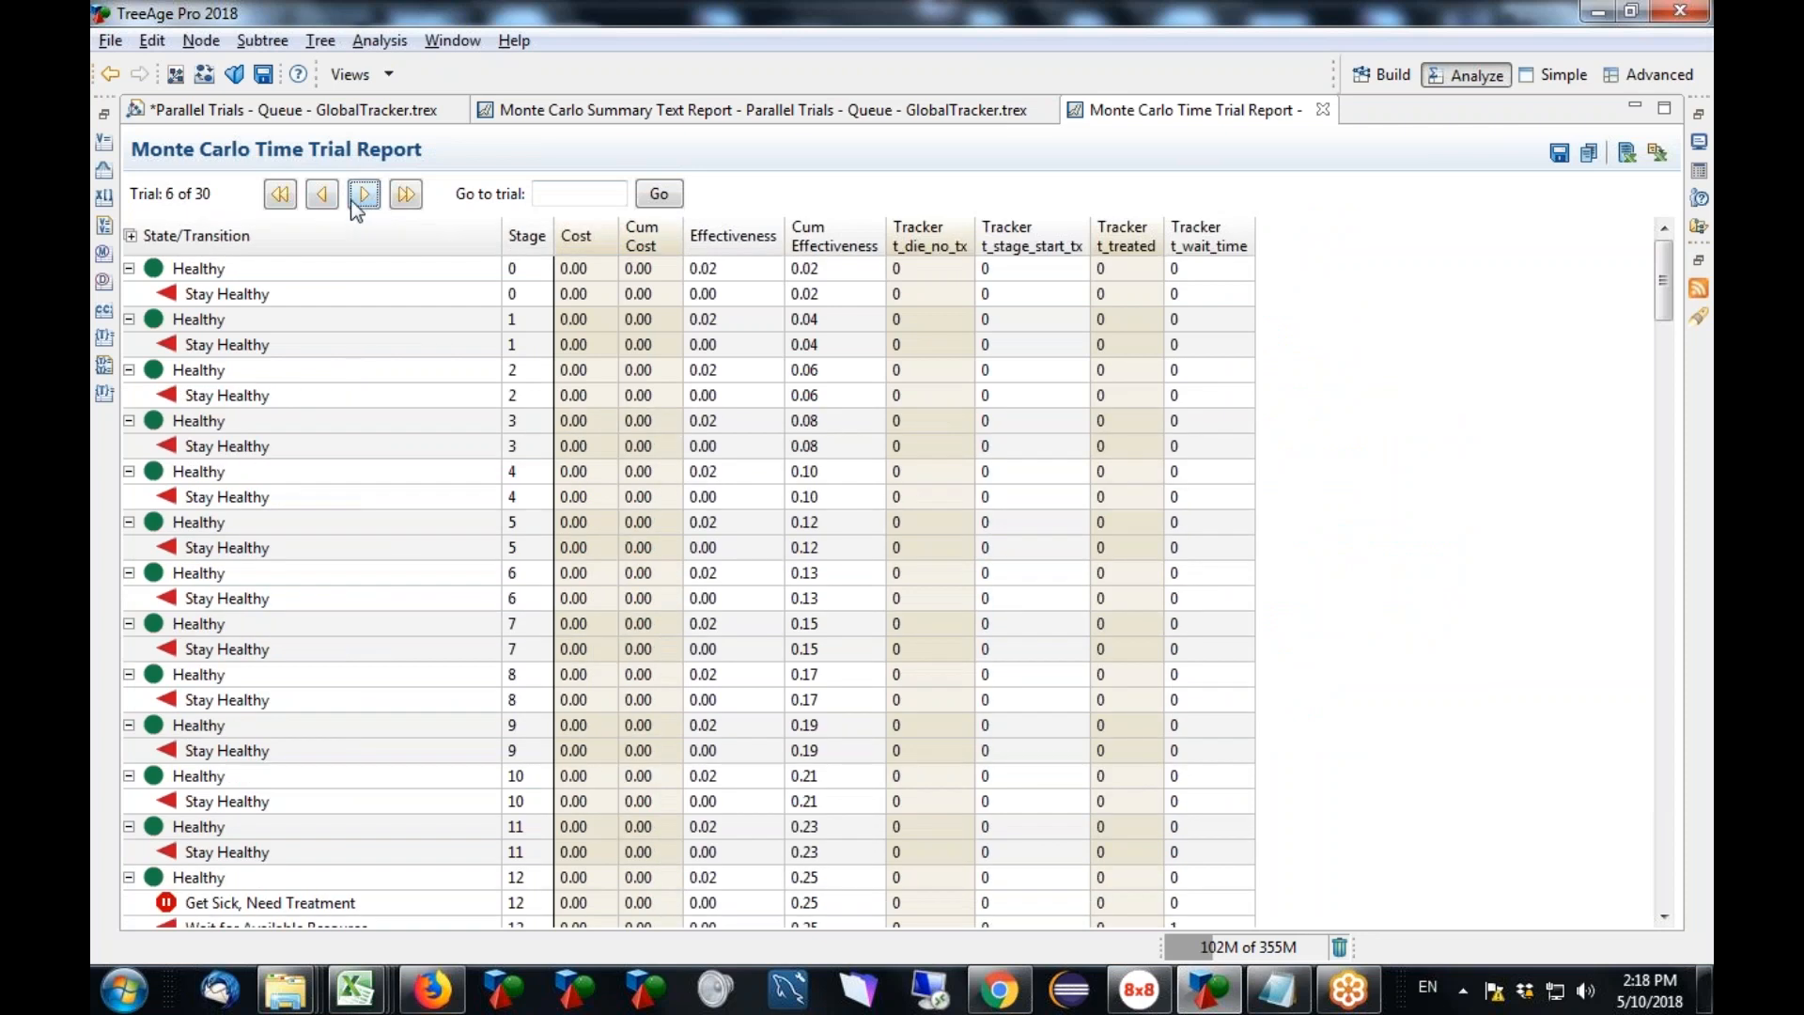
click(322, 195)
click(323, 195)
click(322, 194)
click(323, 194)
click(322, 194)
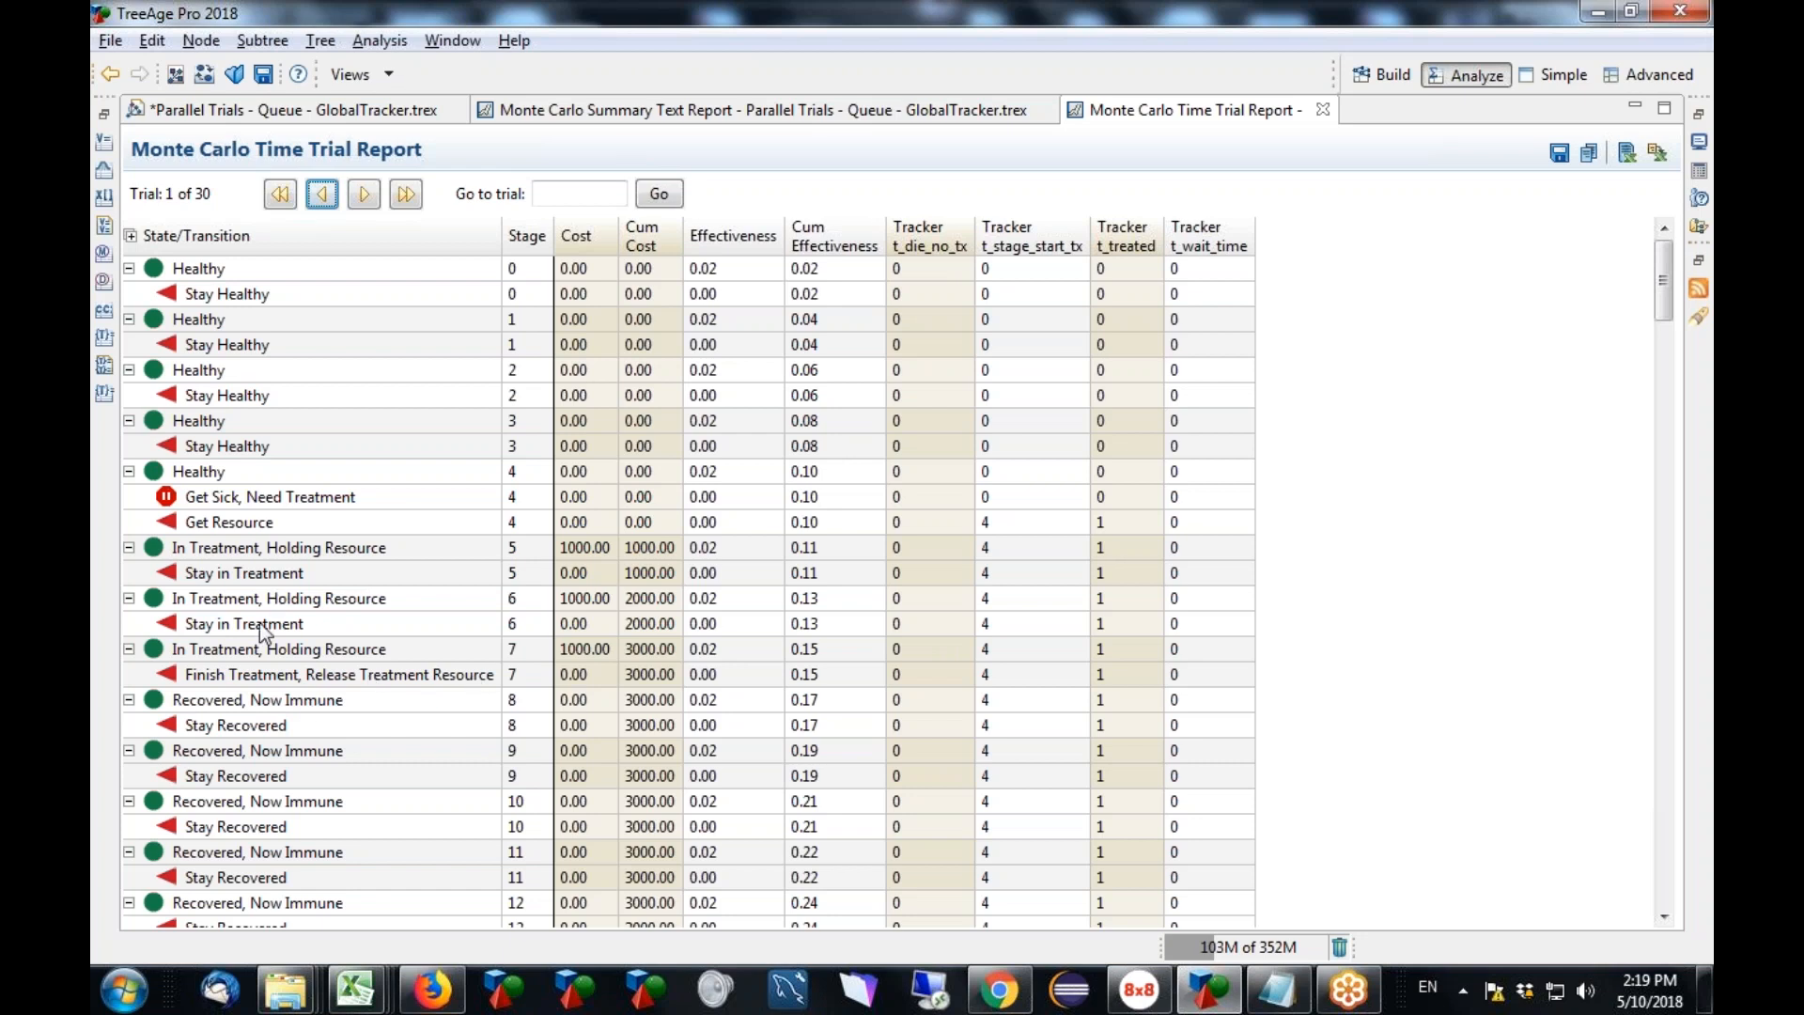
Go to trial 5 in the trial time report.
click(608, 194)
text(5)
click(669, 194)
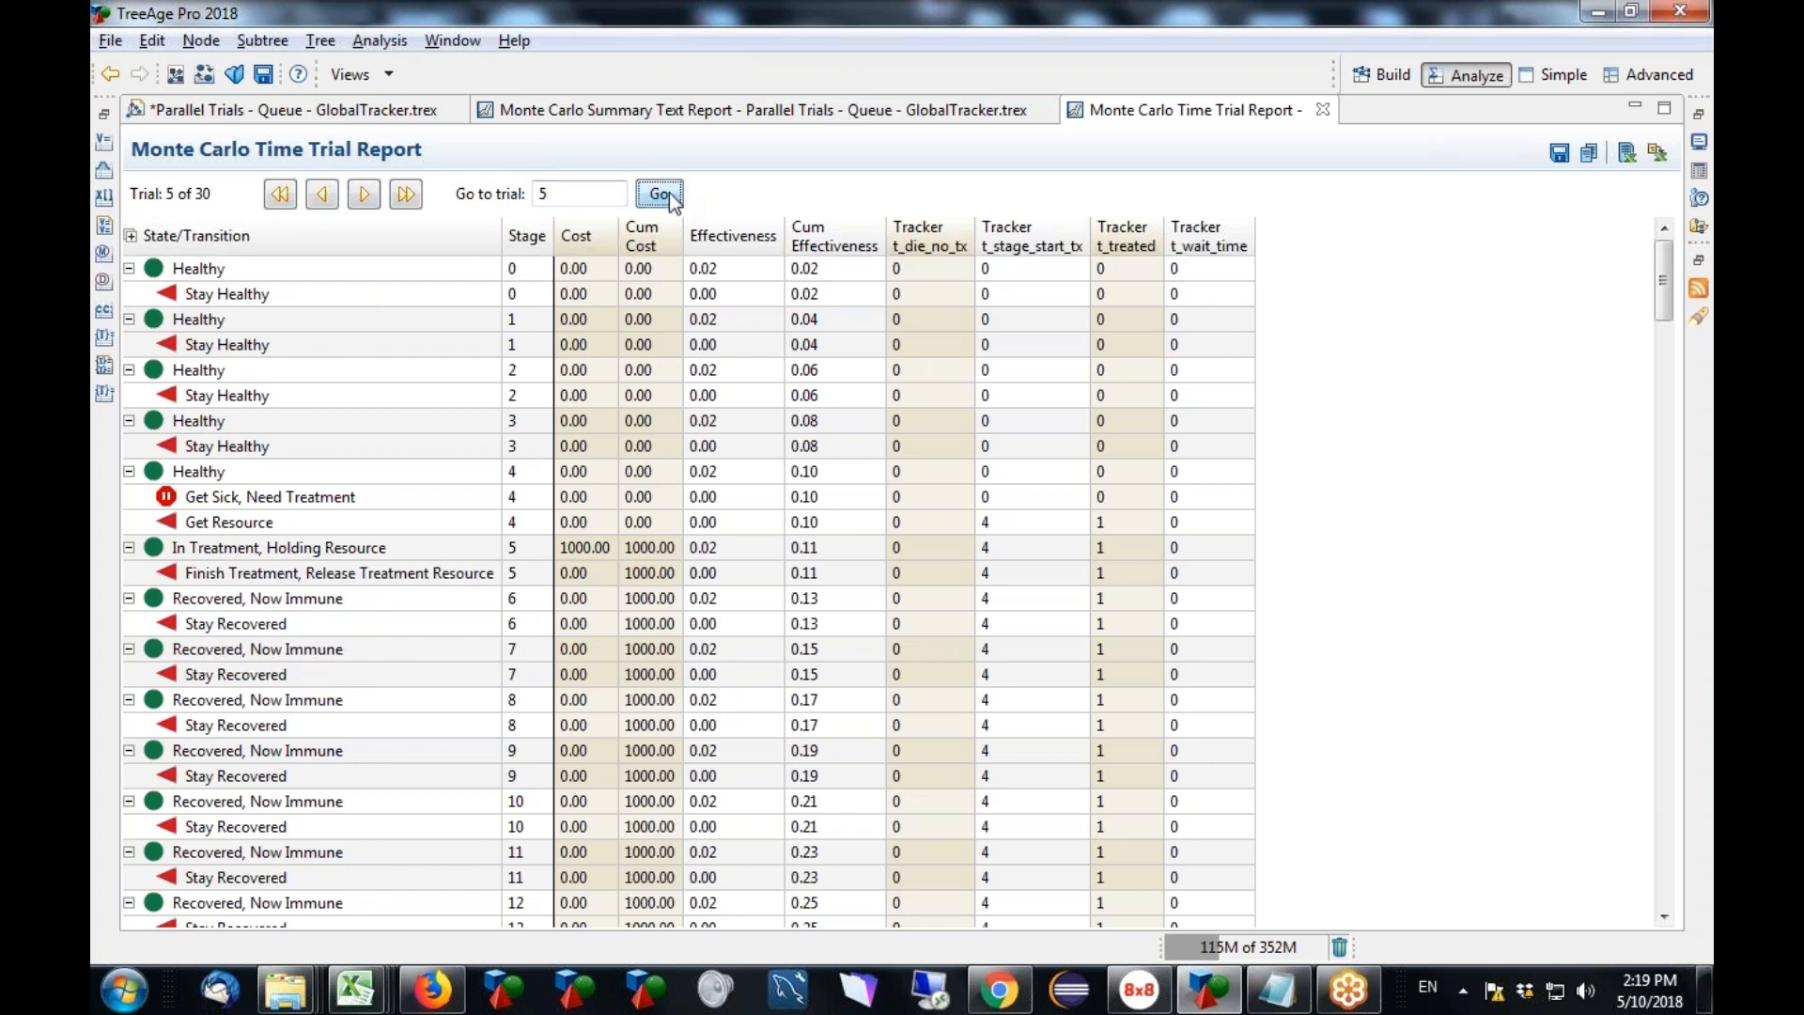
Go to trial 10, examine its waiting, treatment and recovery stages, and close the trial time report.
double_click(556, 193)
key(BackSpace)
text(10)
key(Return)
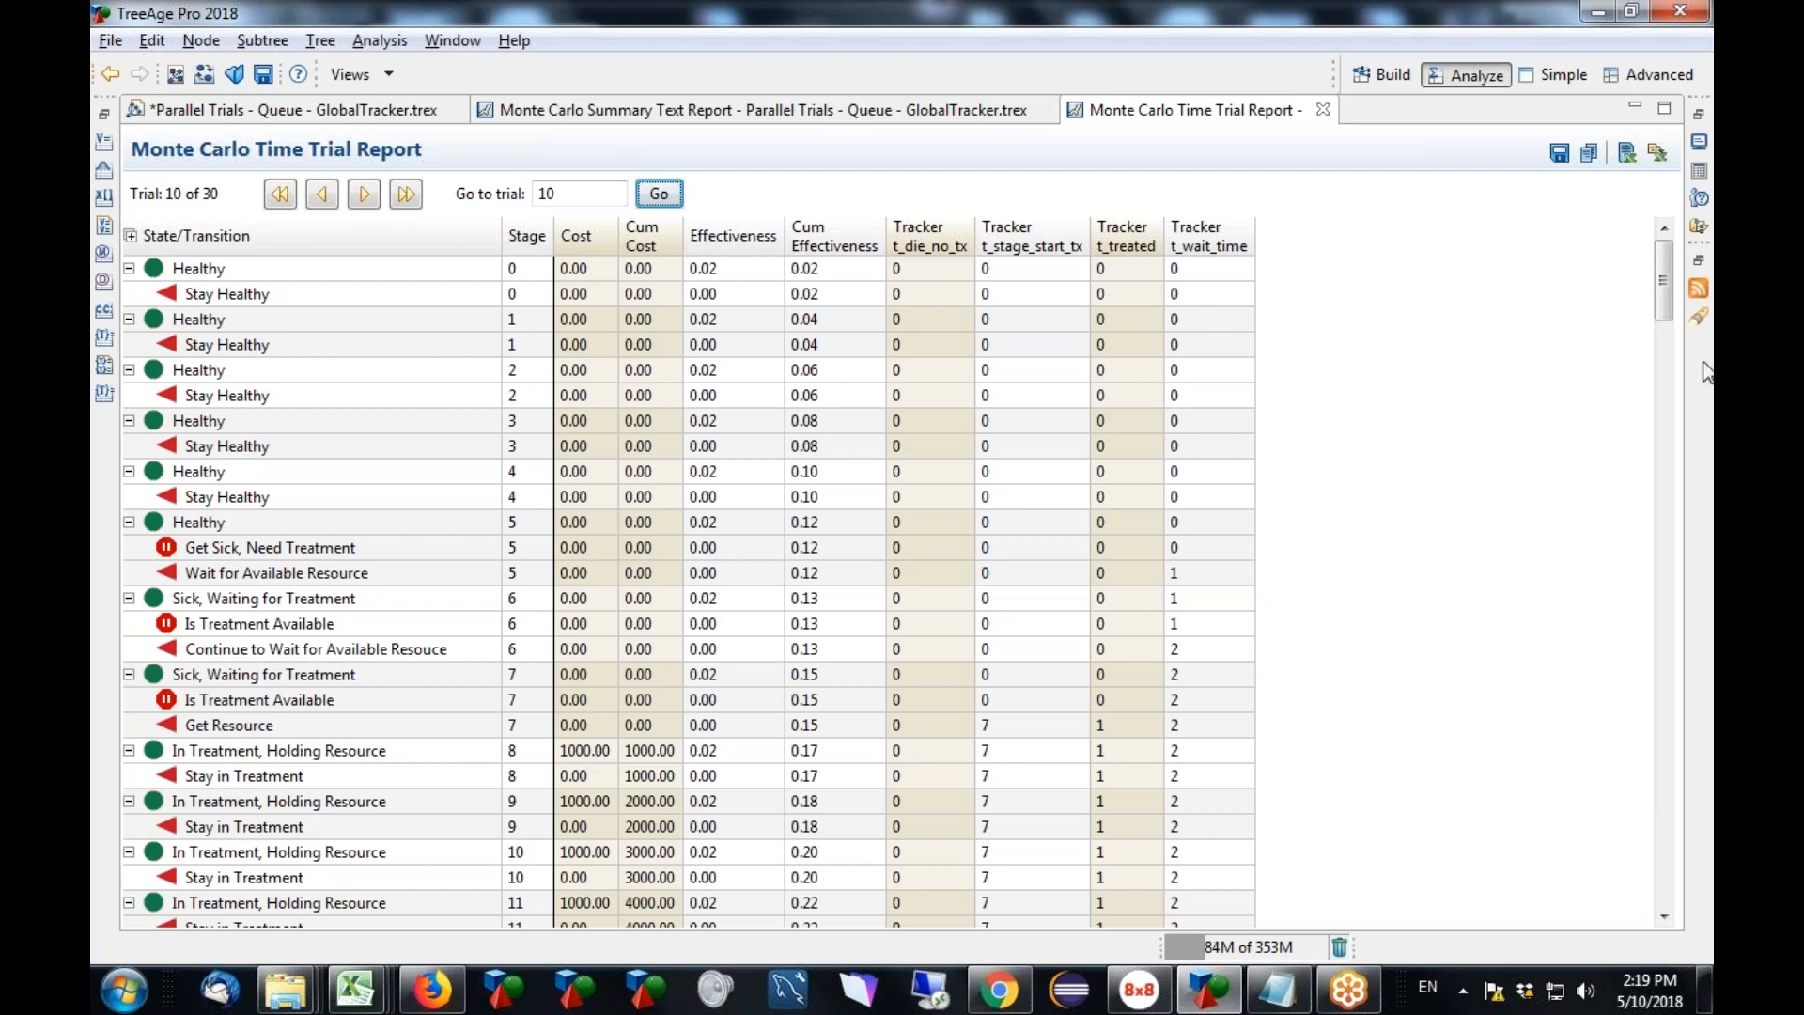
drag(1661, 265, 1662, 311)
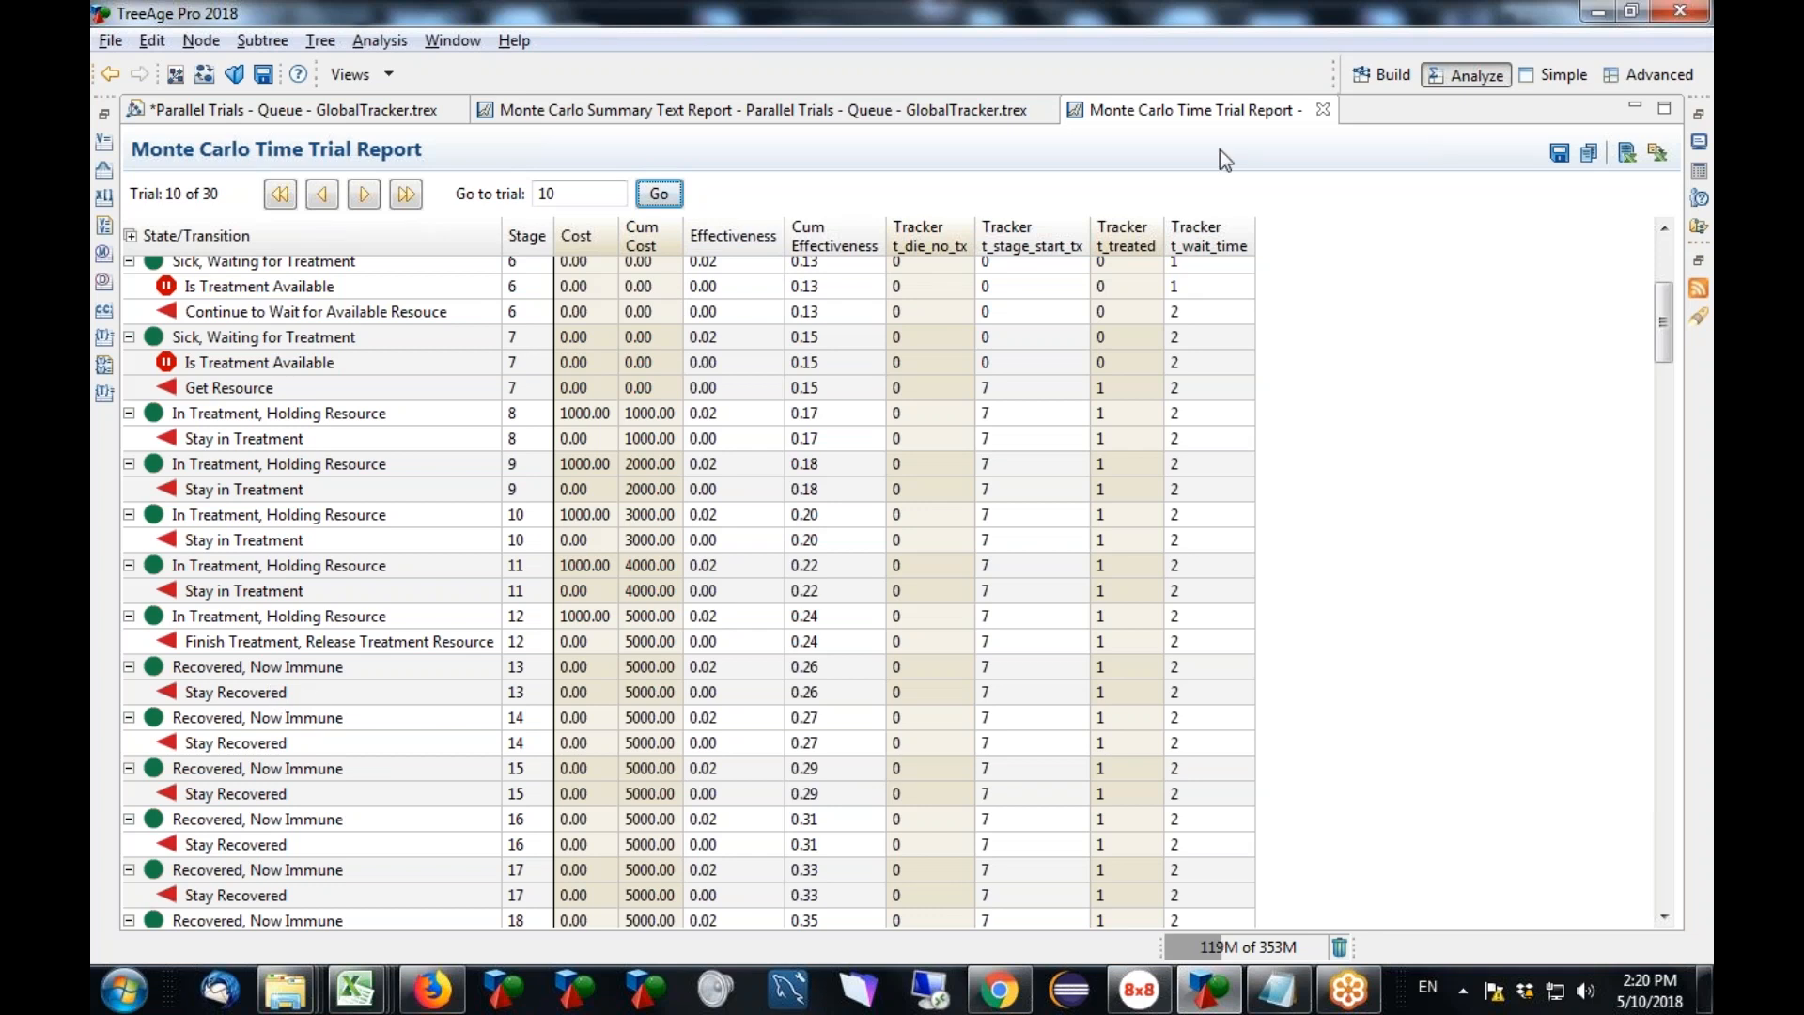
click(1323, 110)
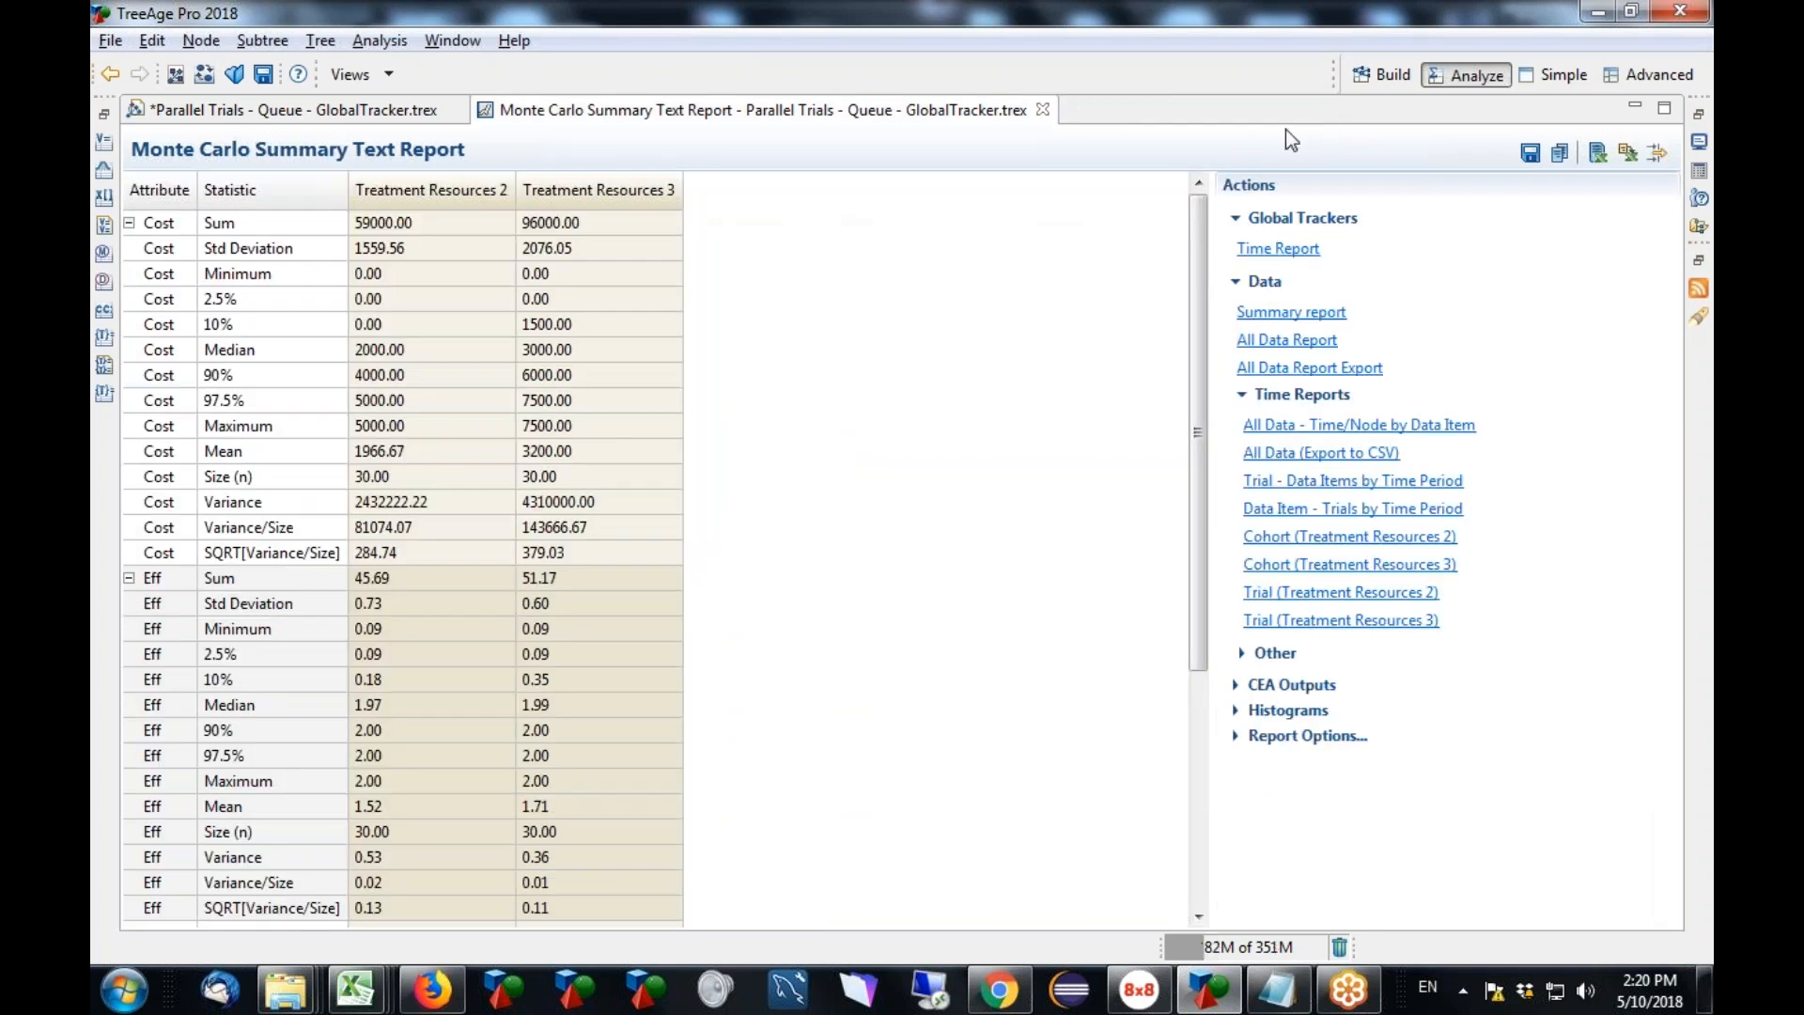
Open the Treatment Resources 2 cohort time report and examine the stage 0 Healthy and Get Sick, Need Treatment breakdown, plus subsequent stages.
click(1278, 538)
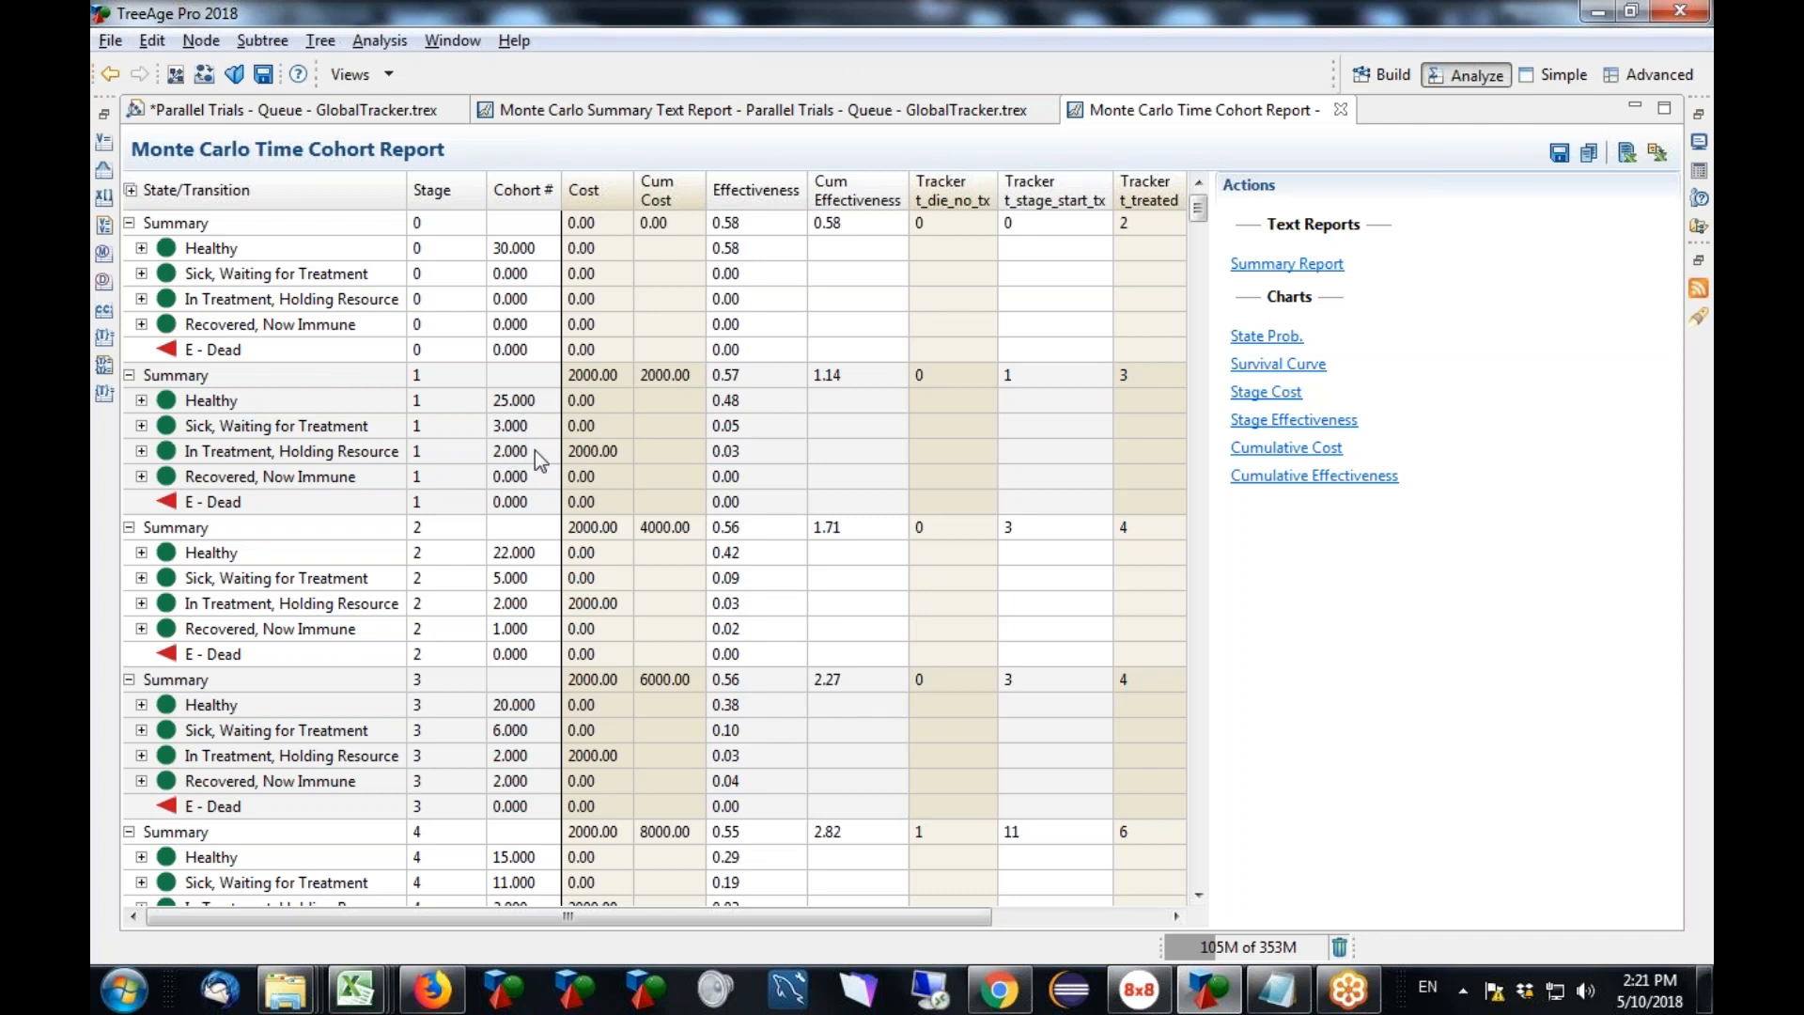
click(142, 248)
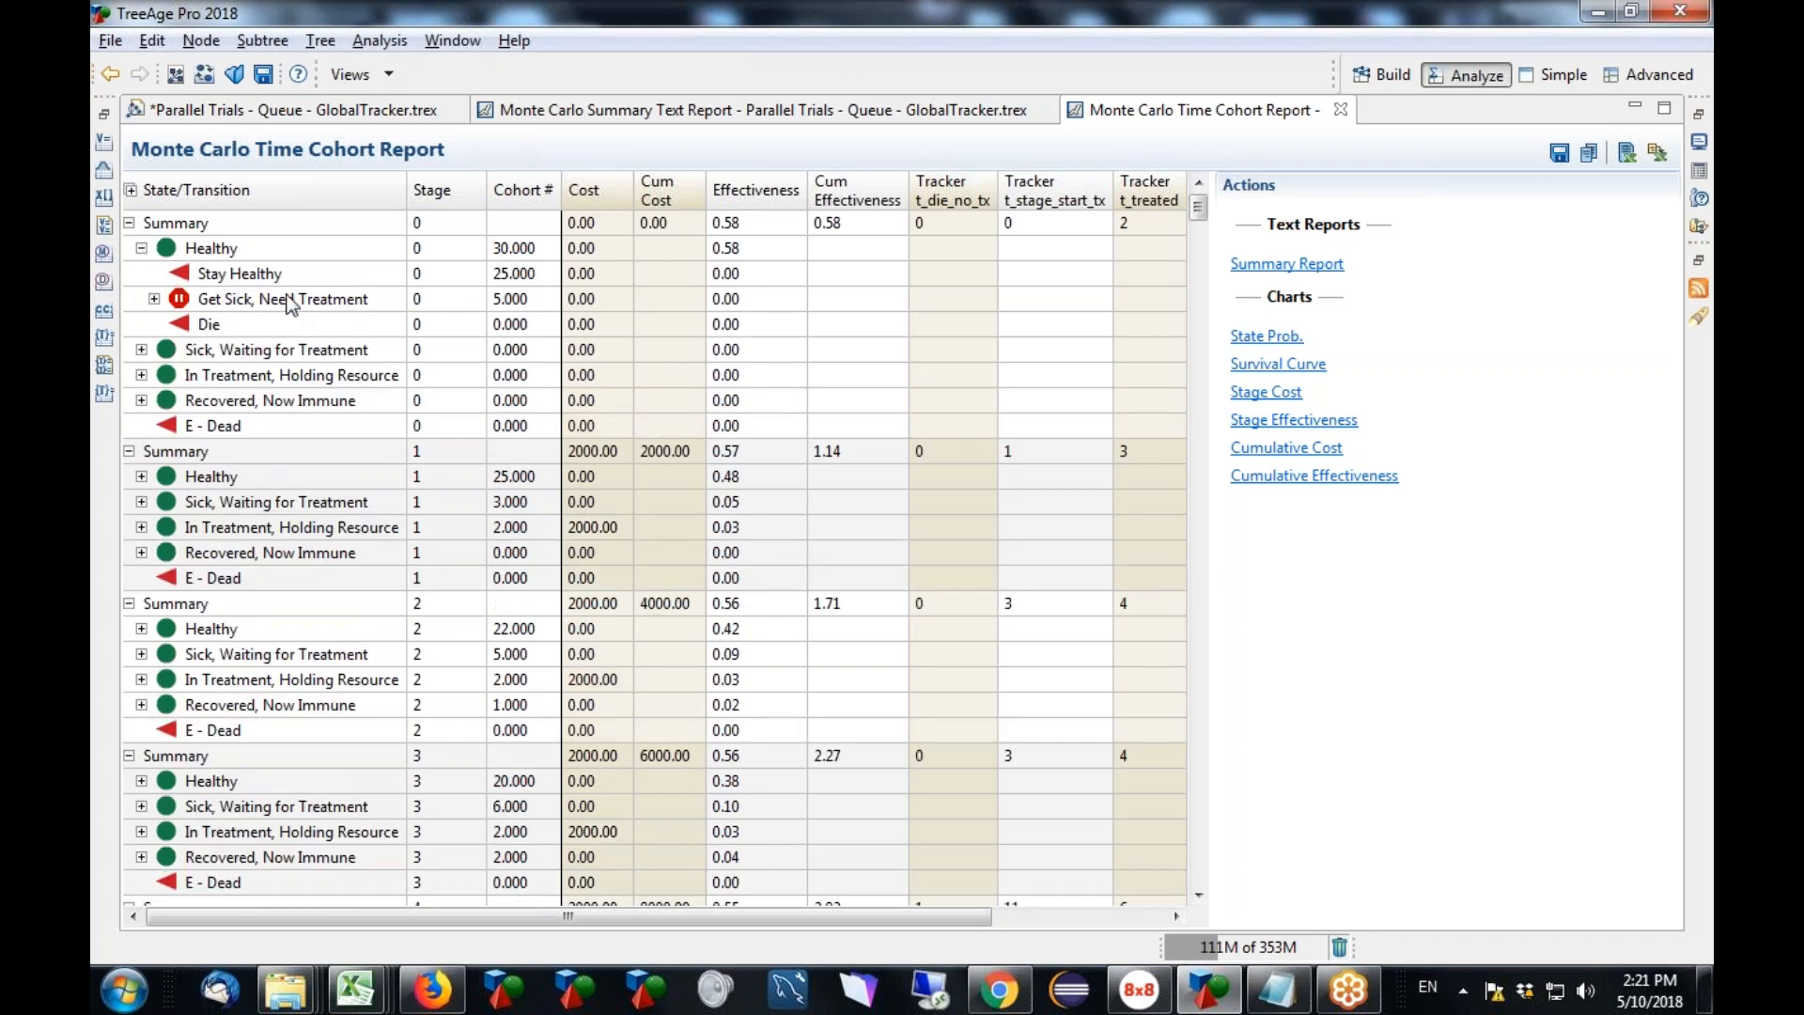
click(153, 298)
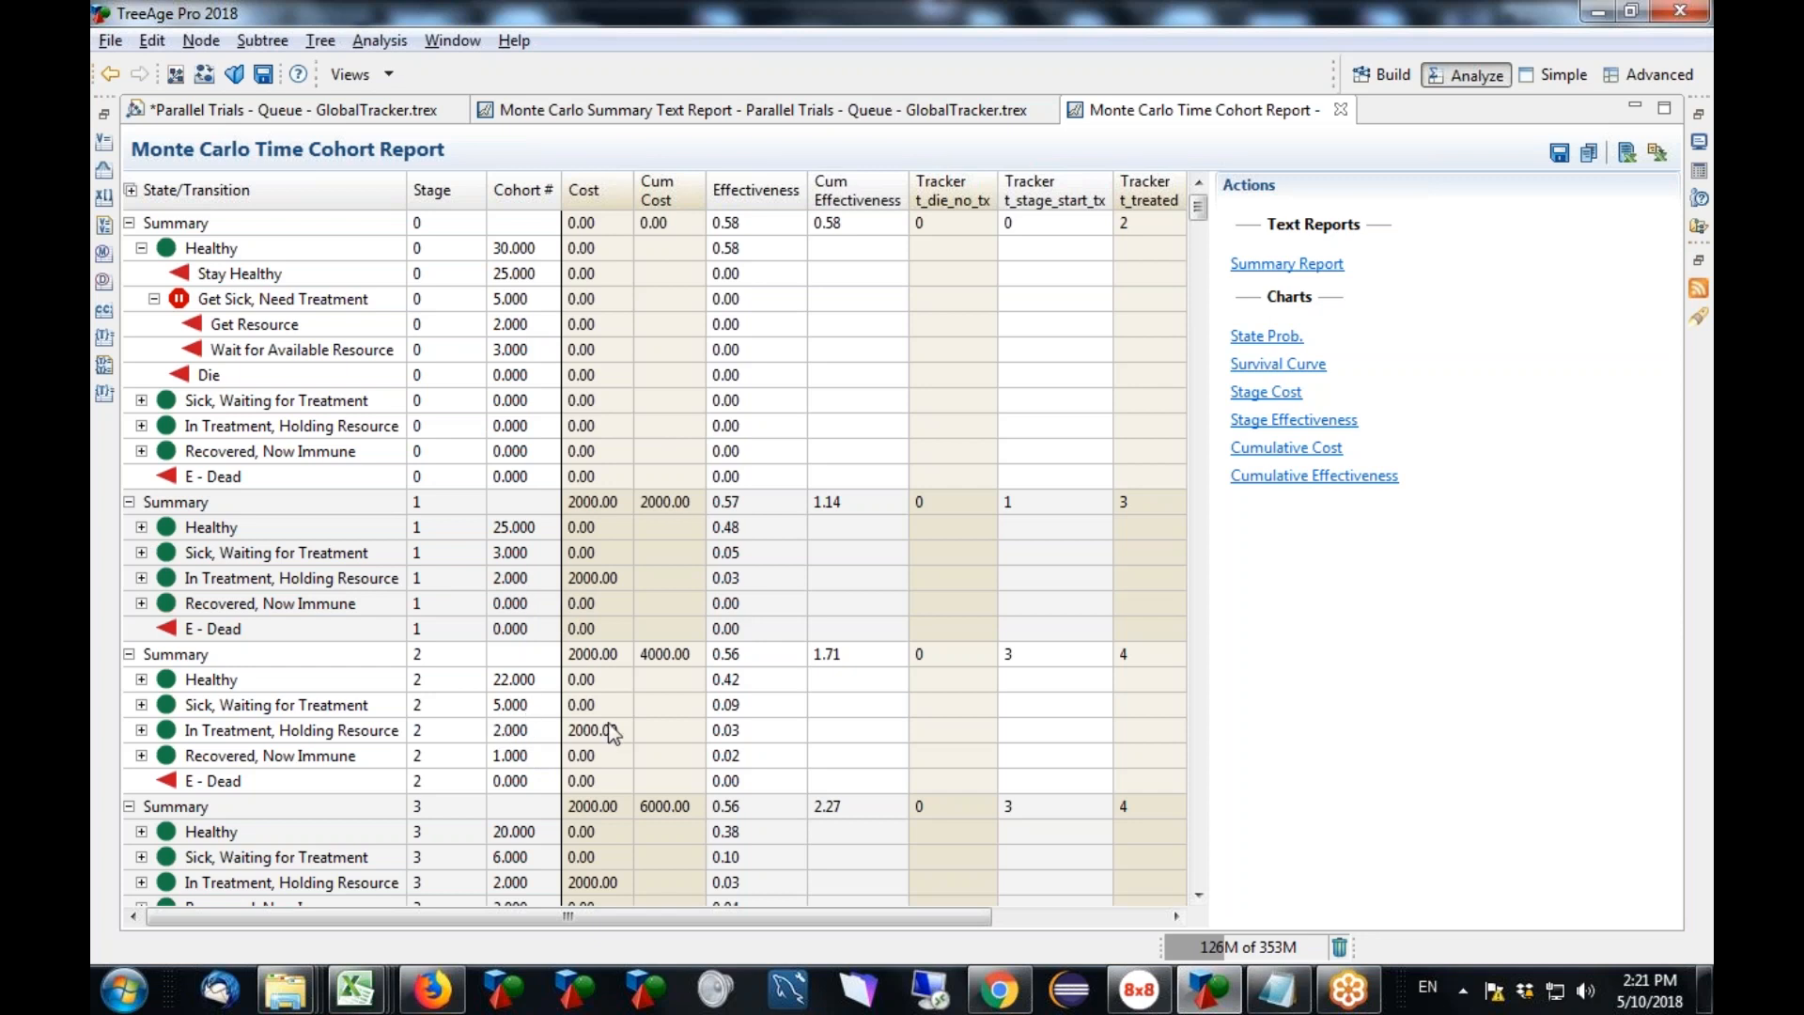
drag(1198, 209, 1201, 245)
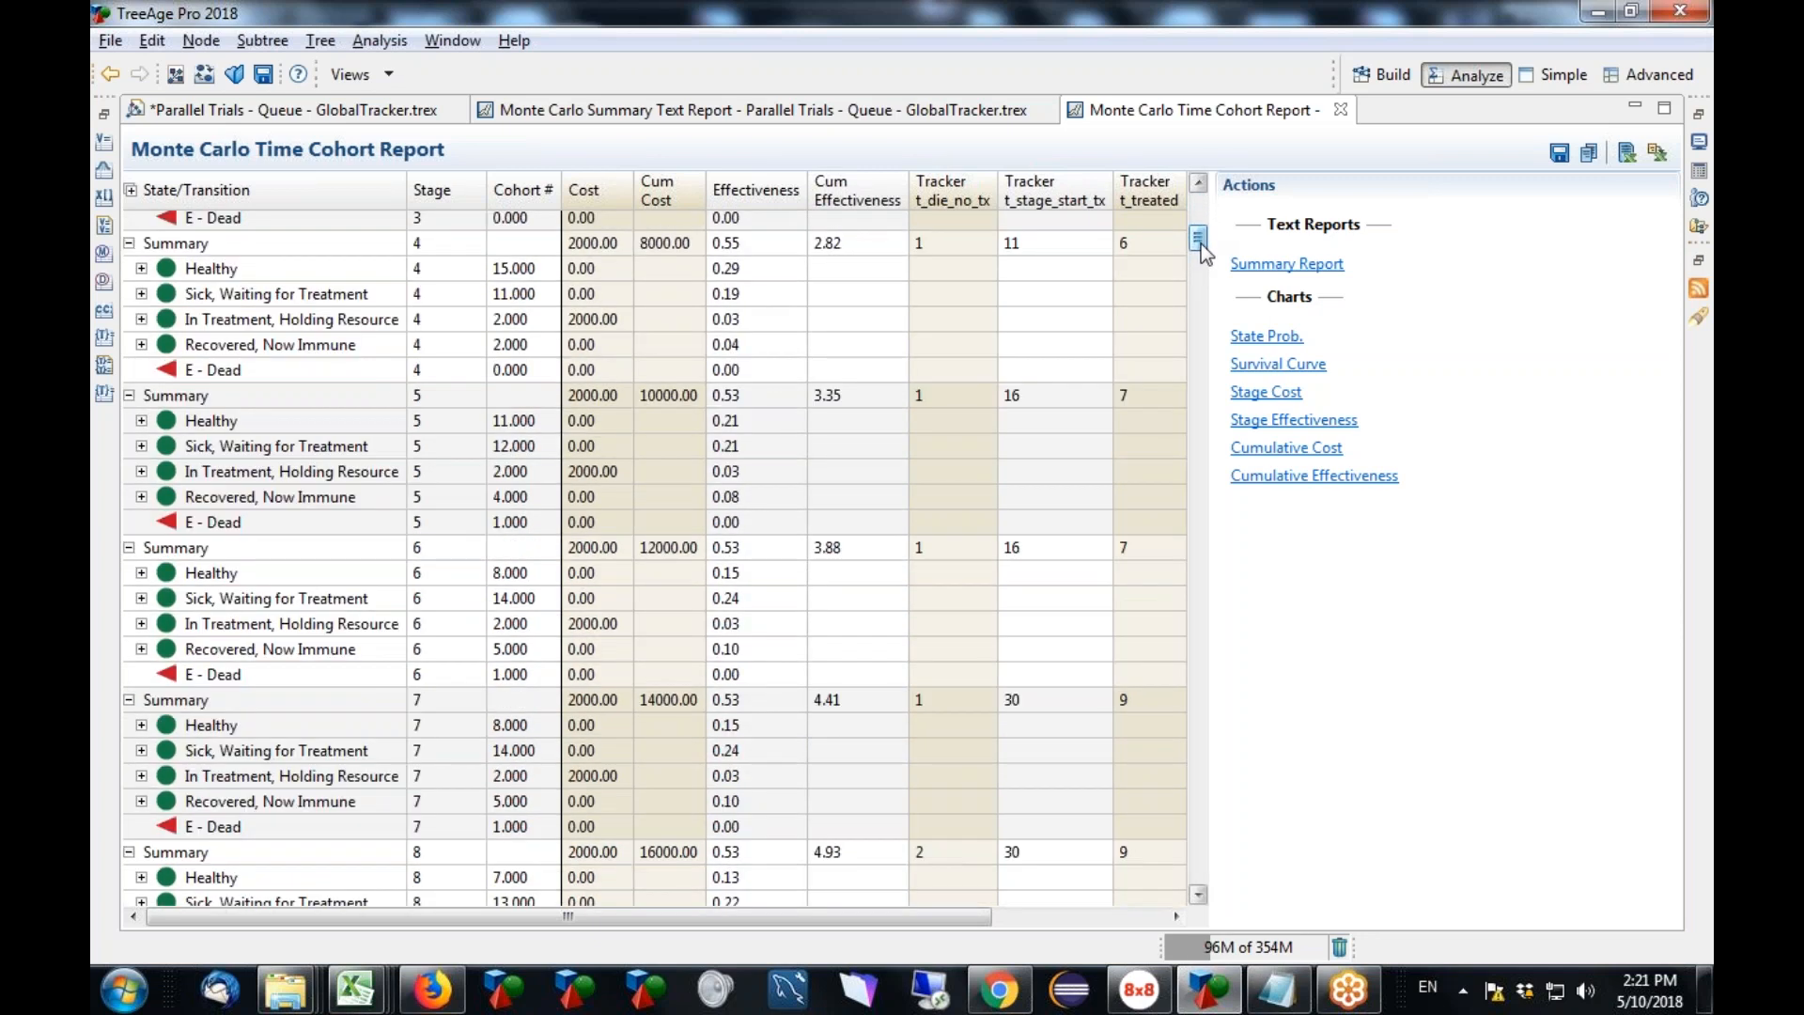
View the cohort's state probability chart with a widened chart area, and close the chart and the cohort report.
click(1266, 338)
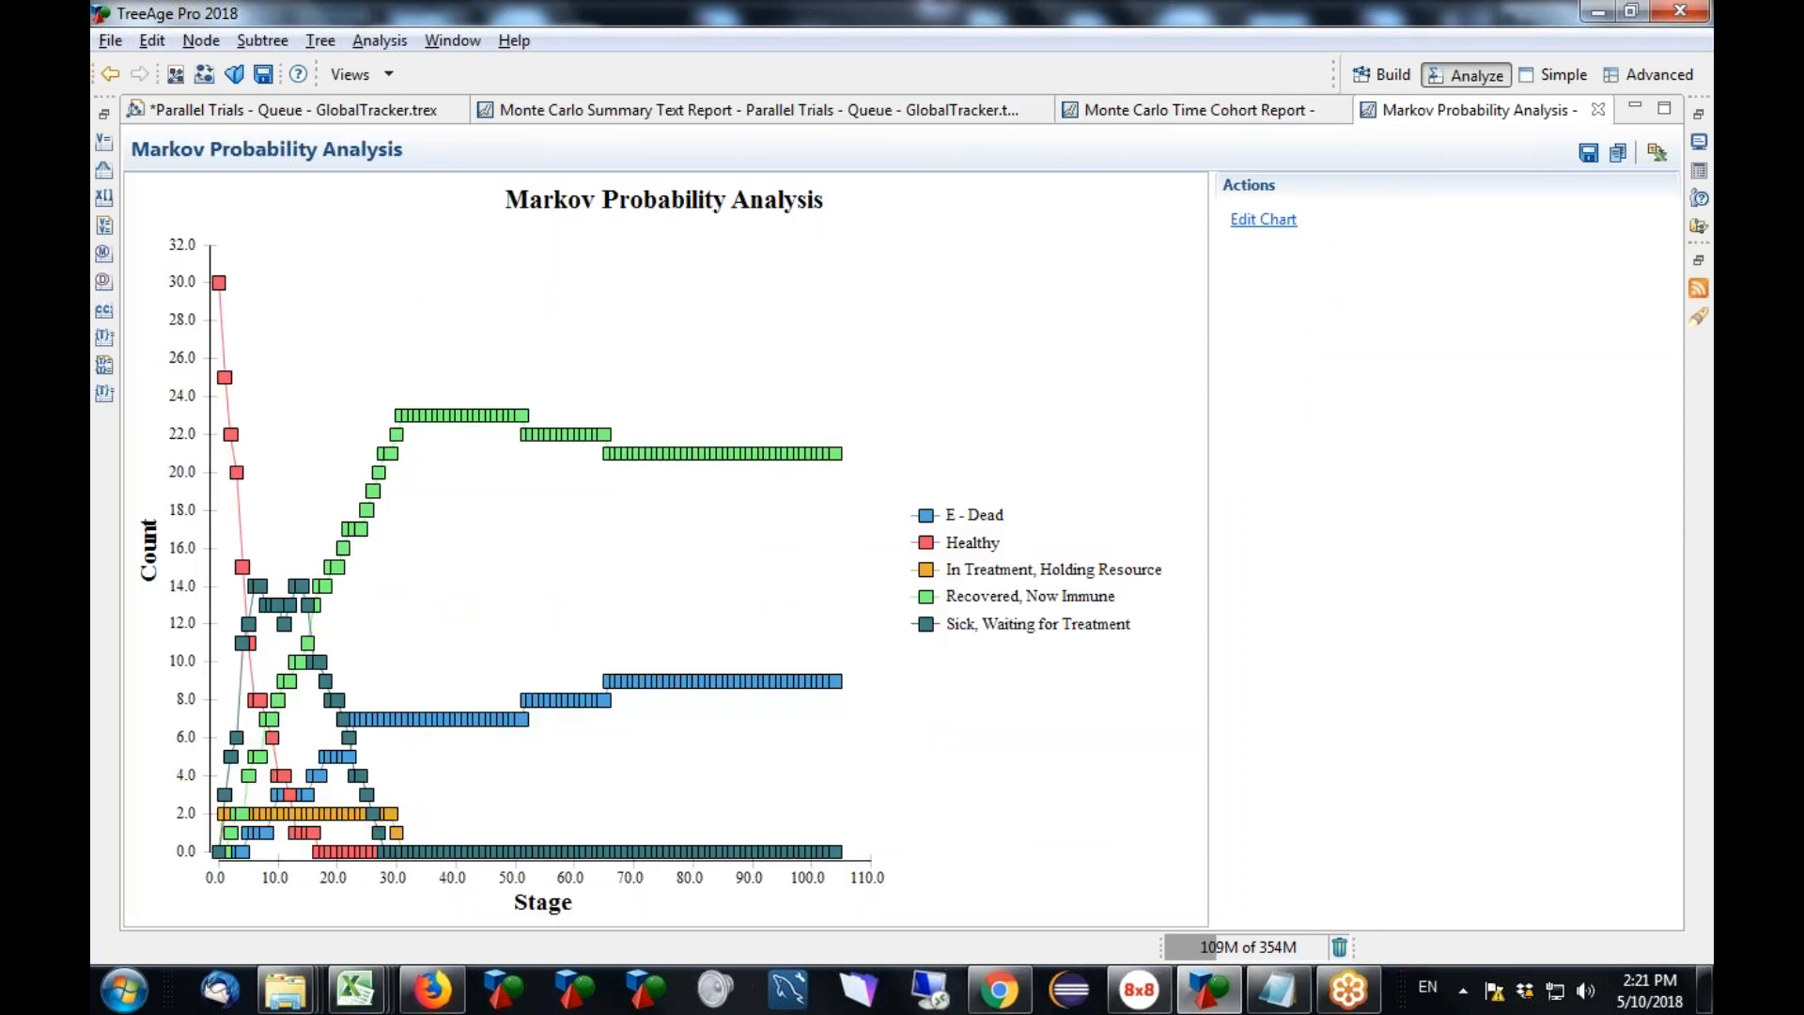
drag(1213, 366, 1587, 375)
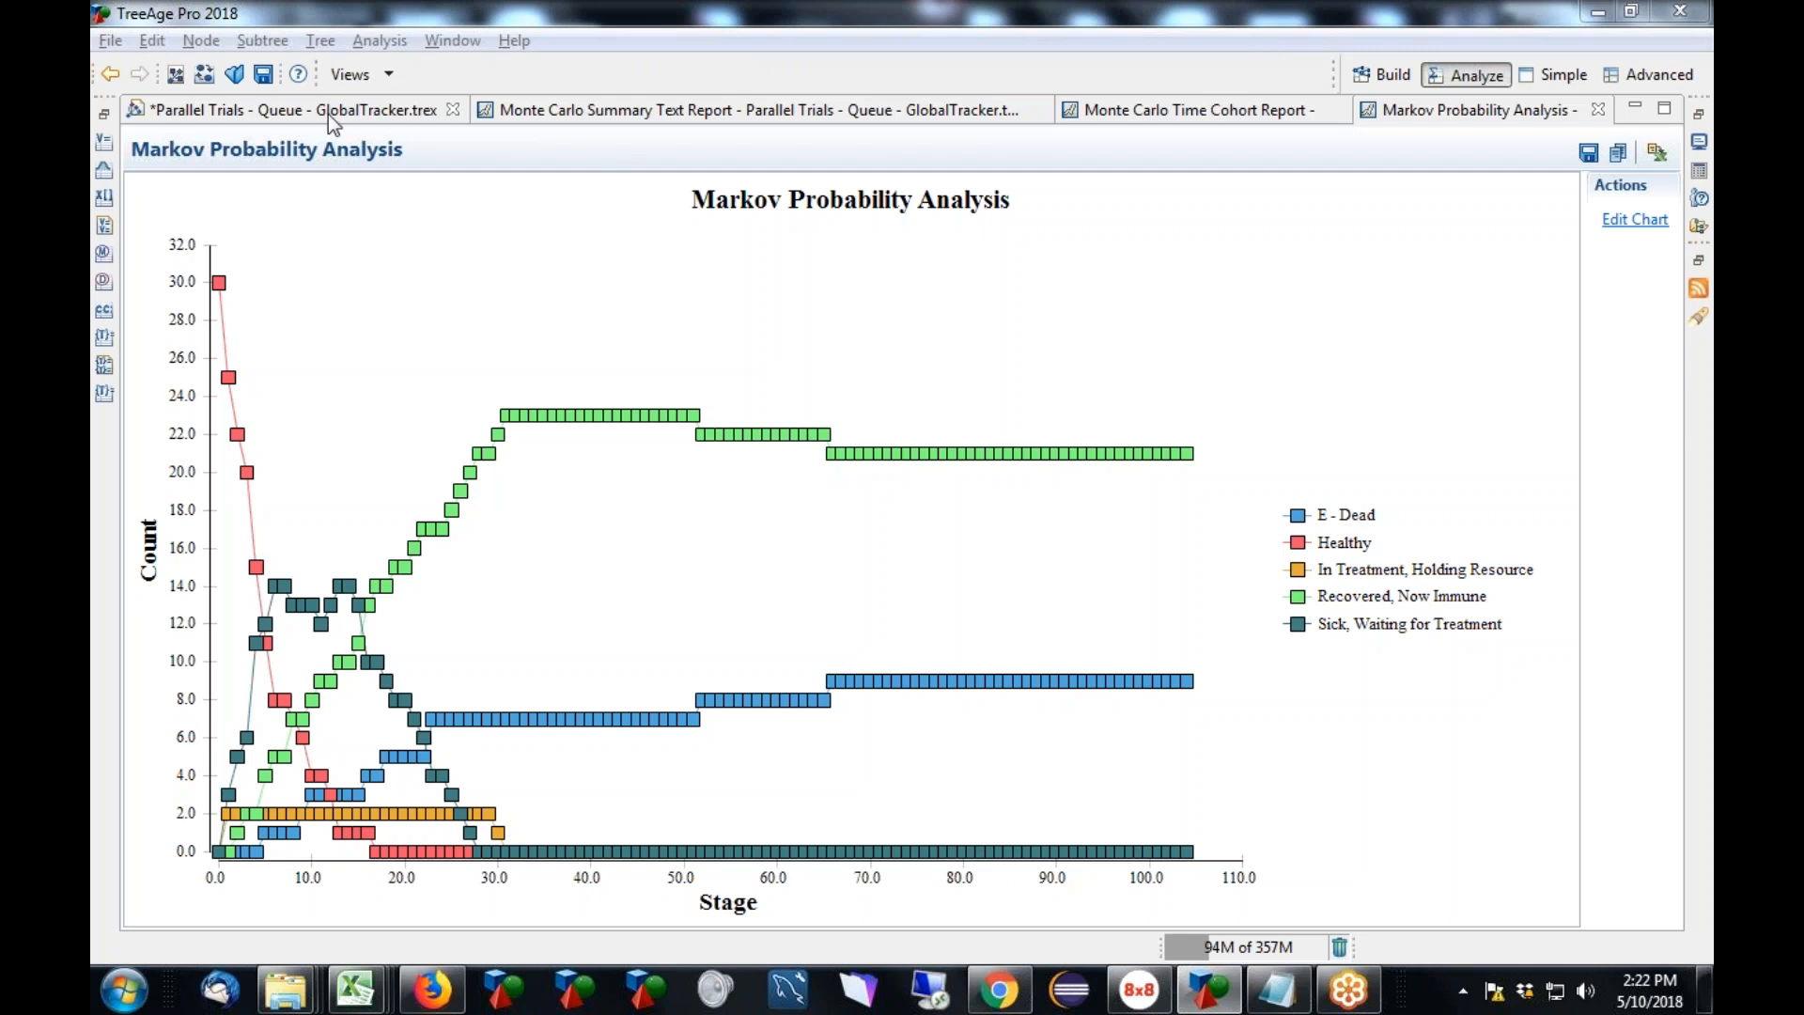
click(1599, 110)
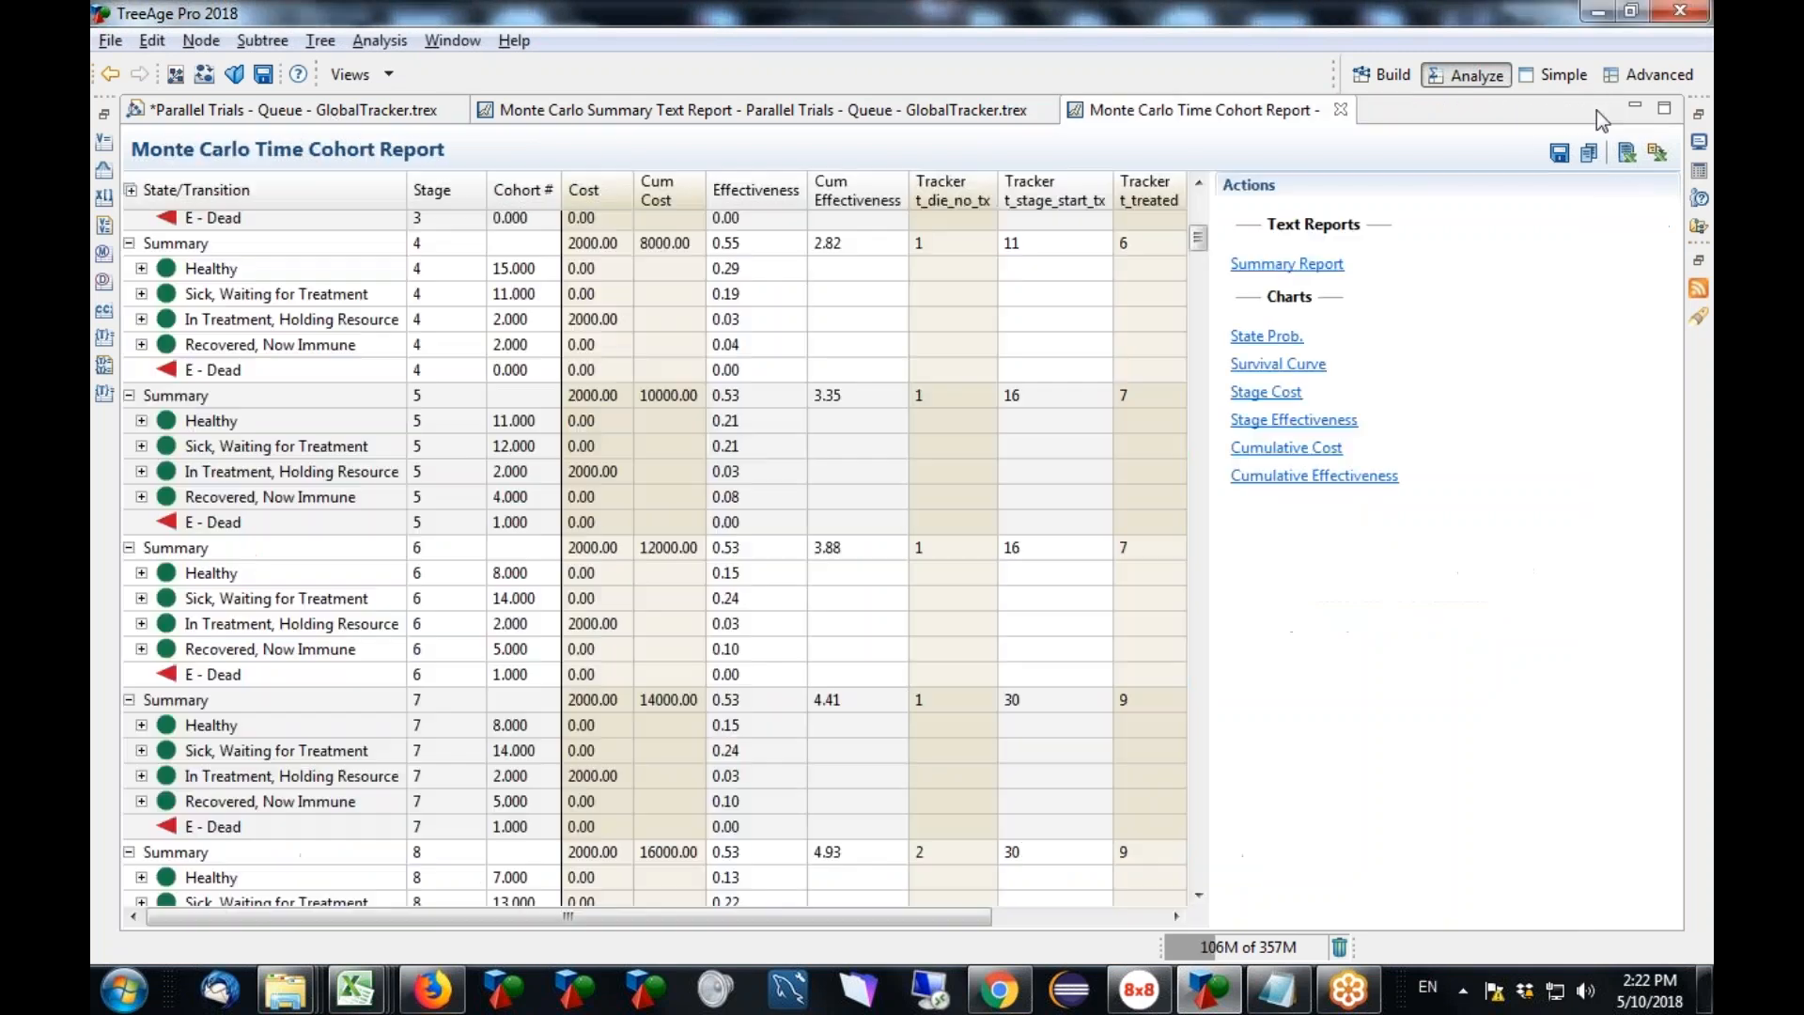
click(1341, 110)
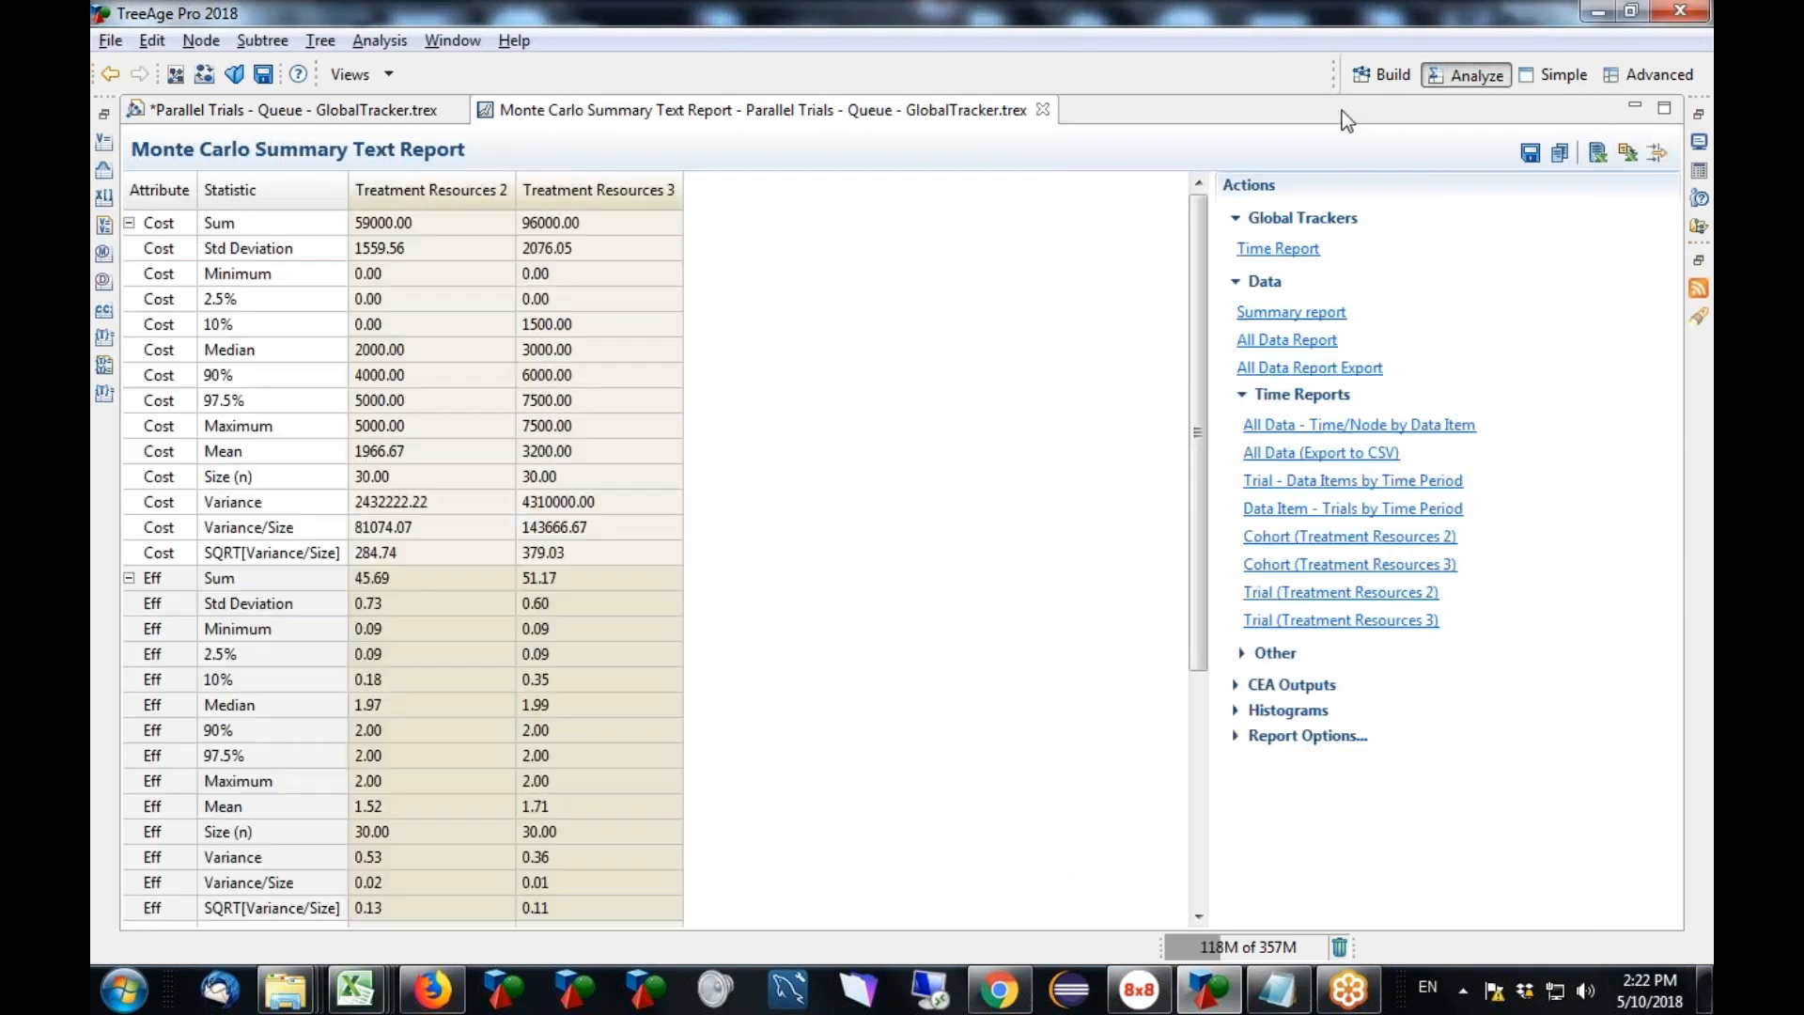
Return to the tree, show the Calculation Trace Console in a wider pane, and examine its output from the start of strategy 1.
click(329, 110)
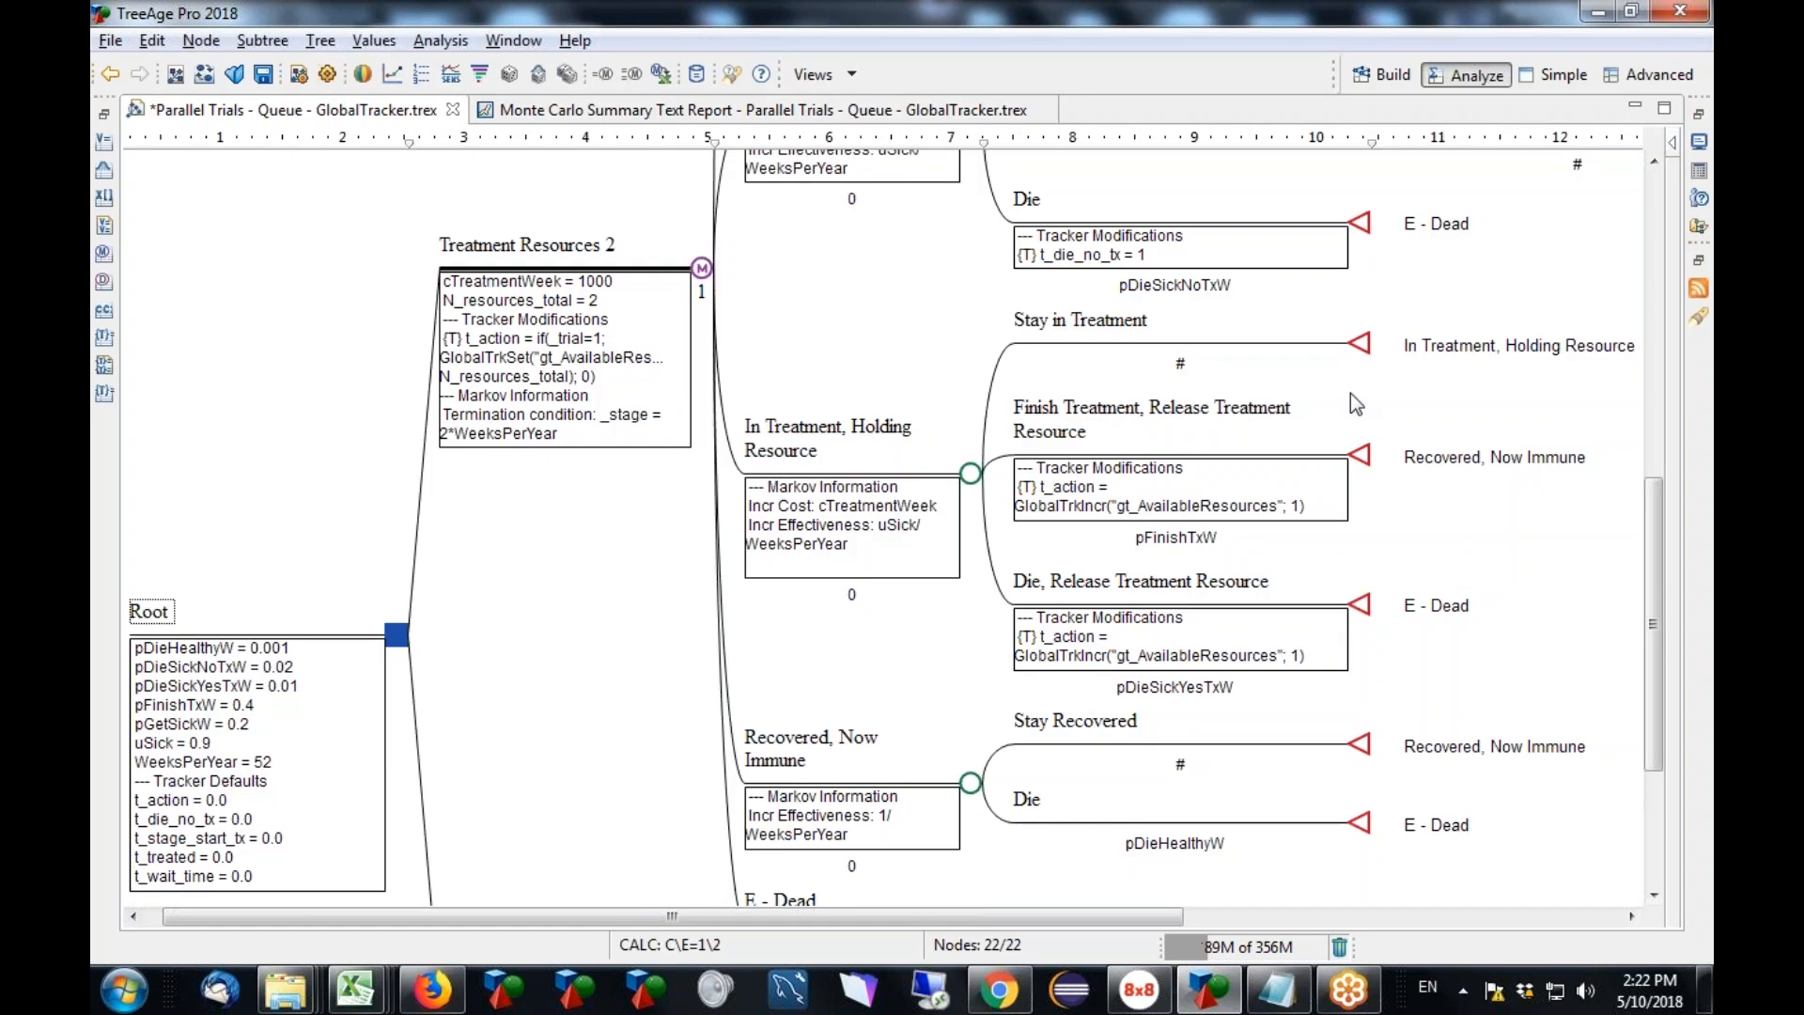
click(1666, 142)
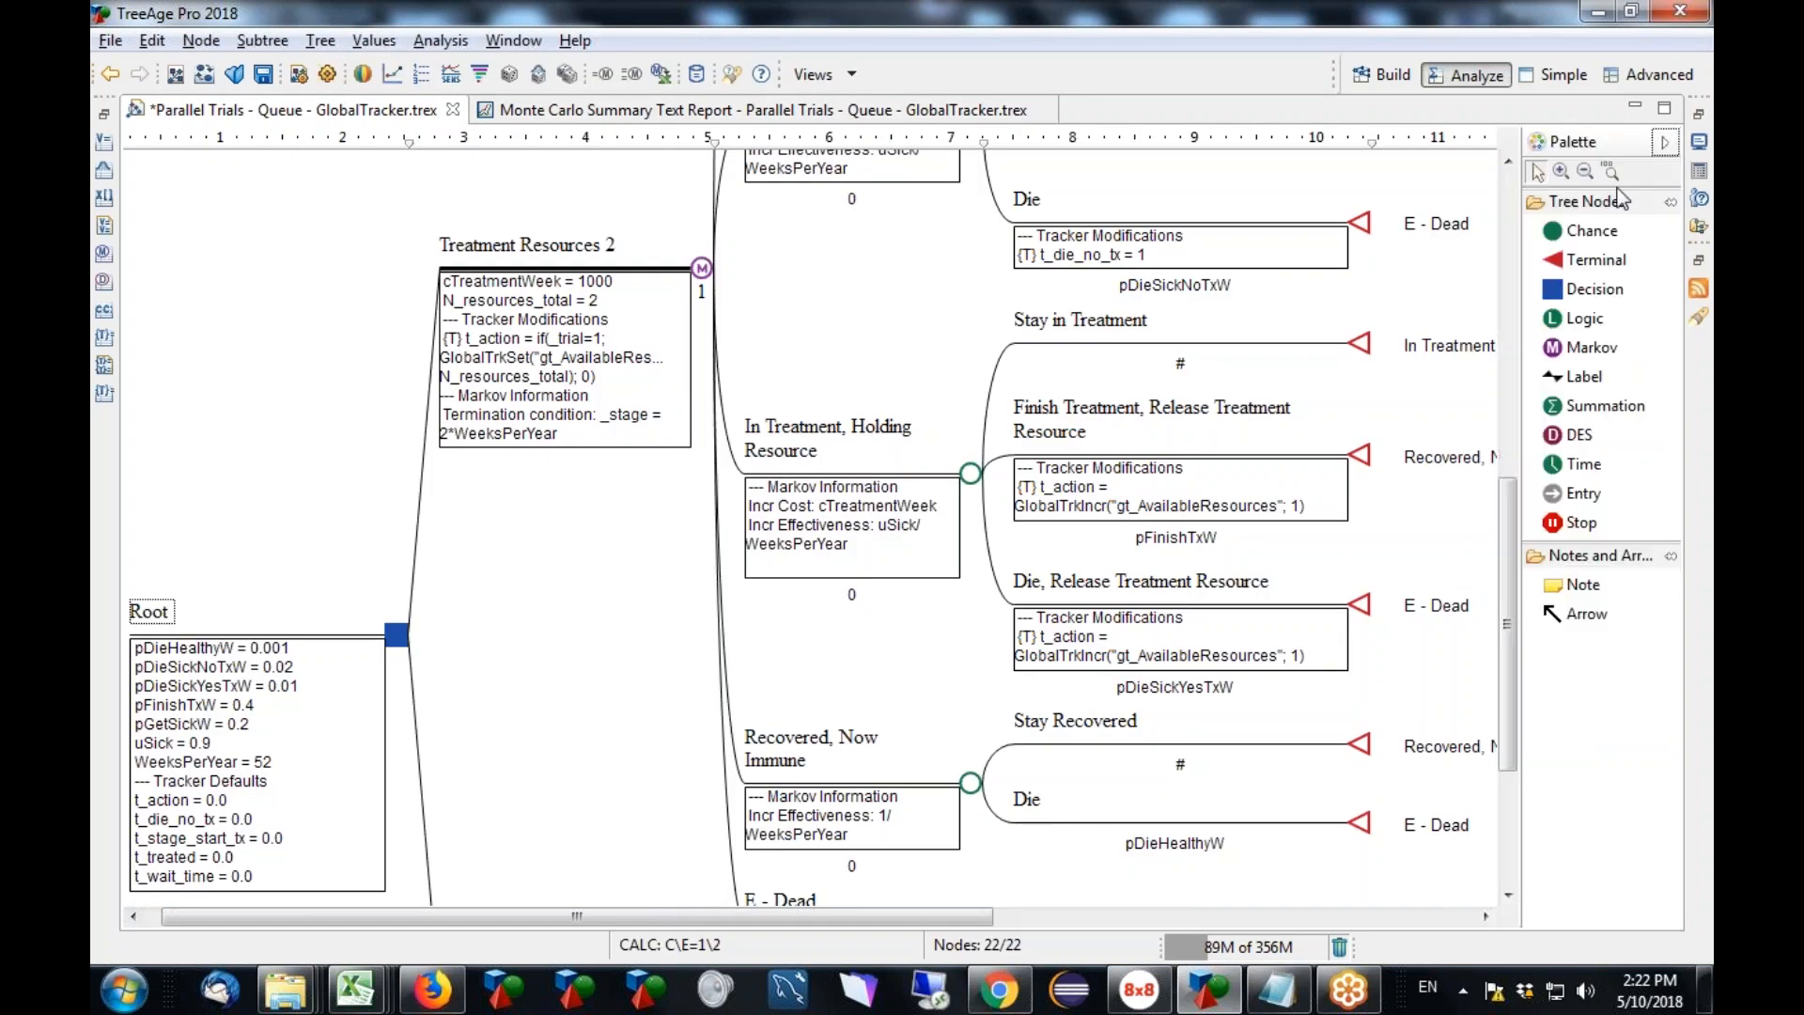
click(1666, 143)
click(1698, 134)
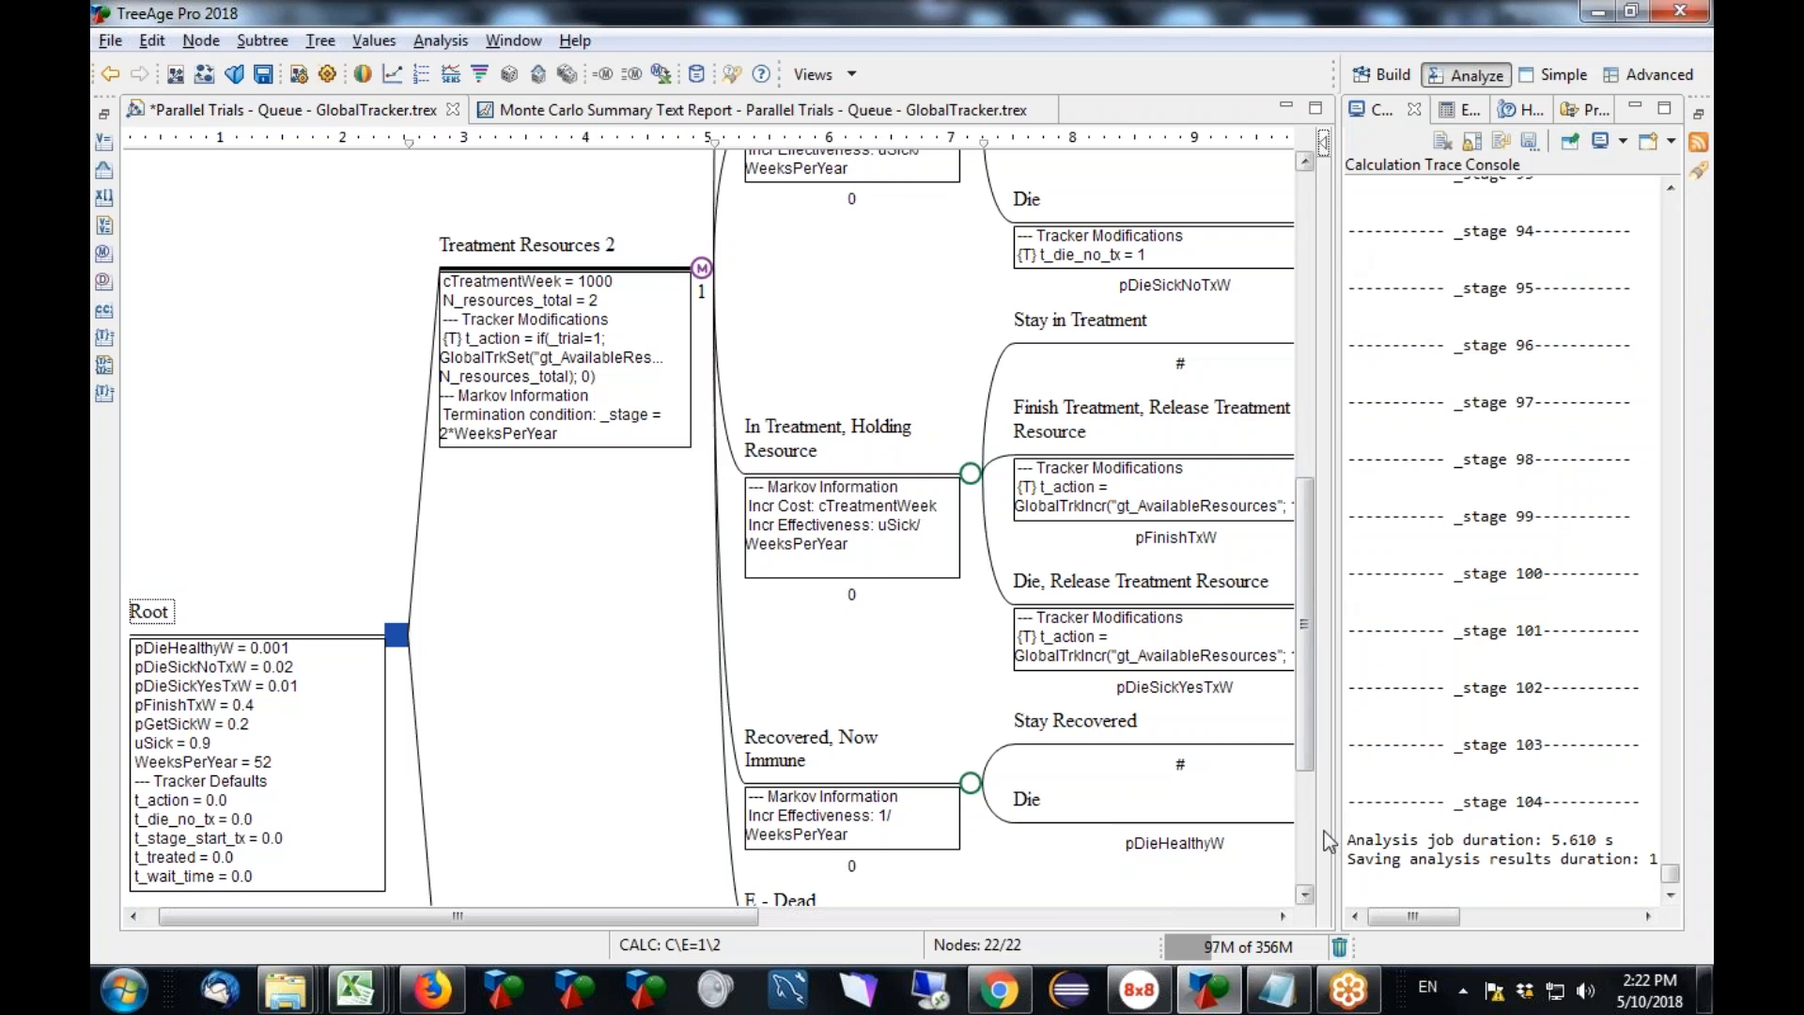
drag(1335, 827, 912, 827)
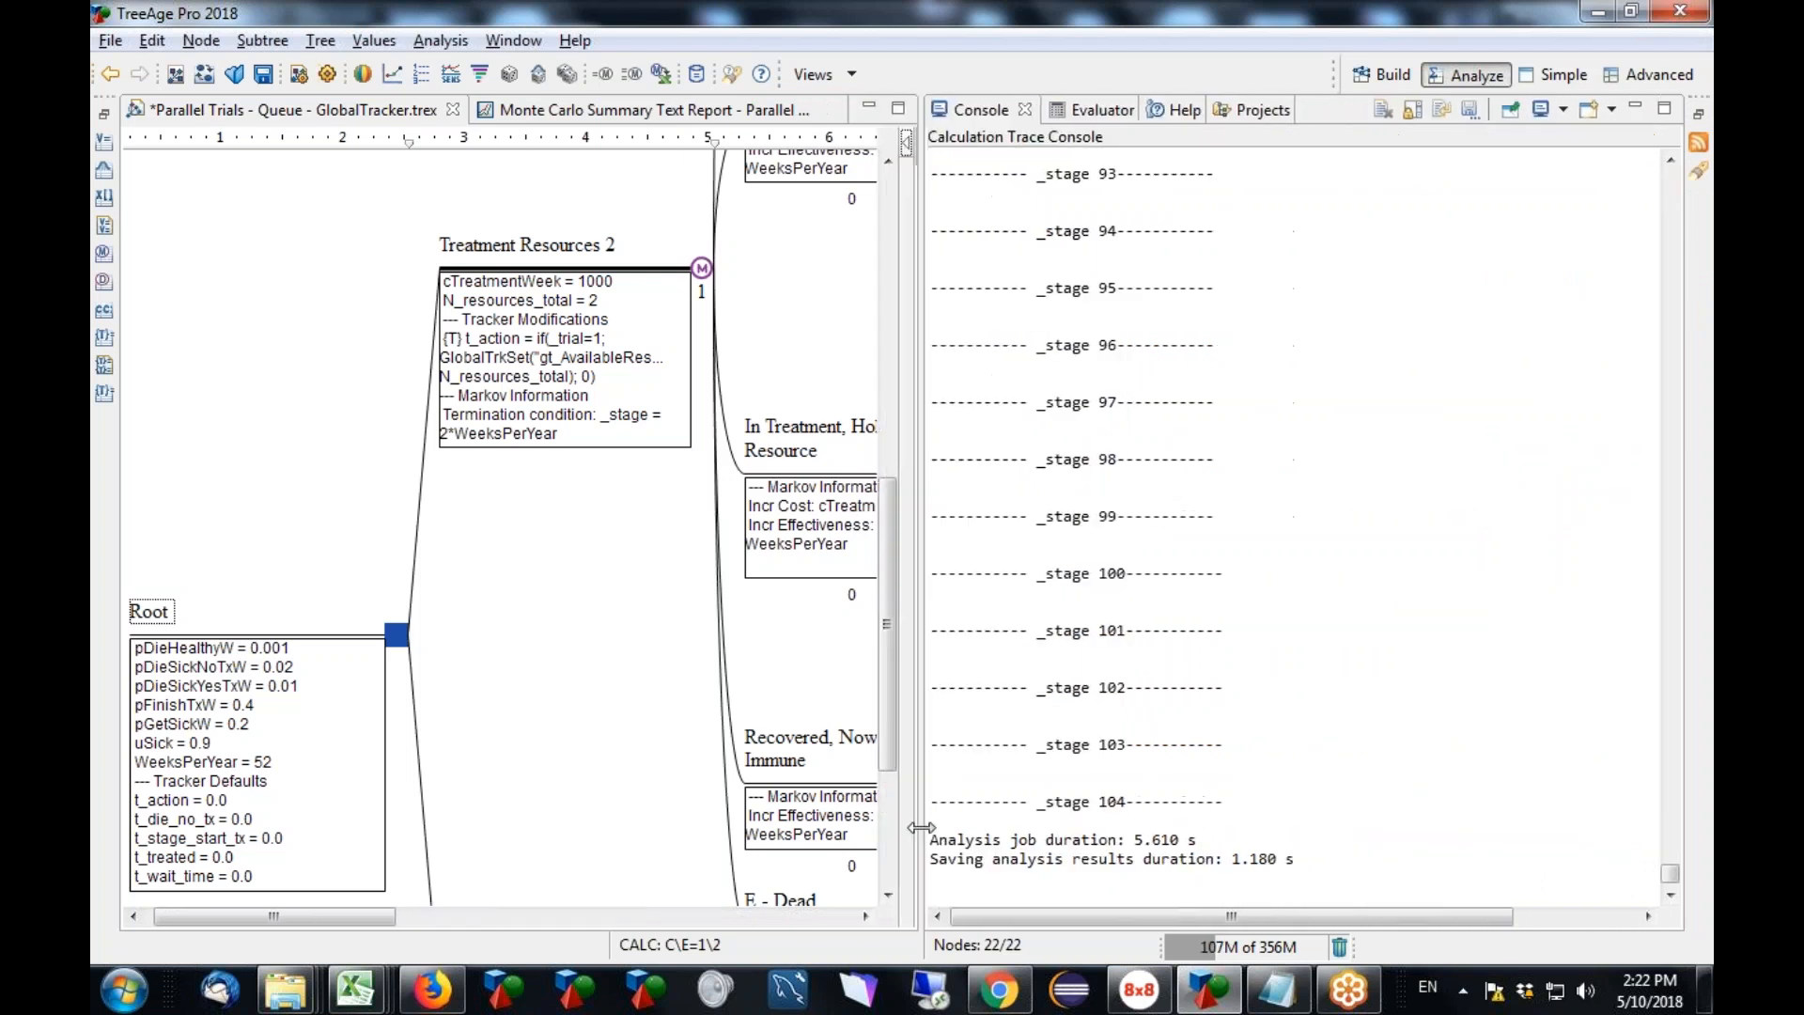
drag(1672, 877, 1712, 162)
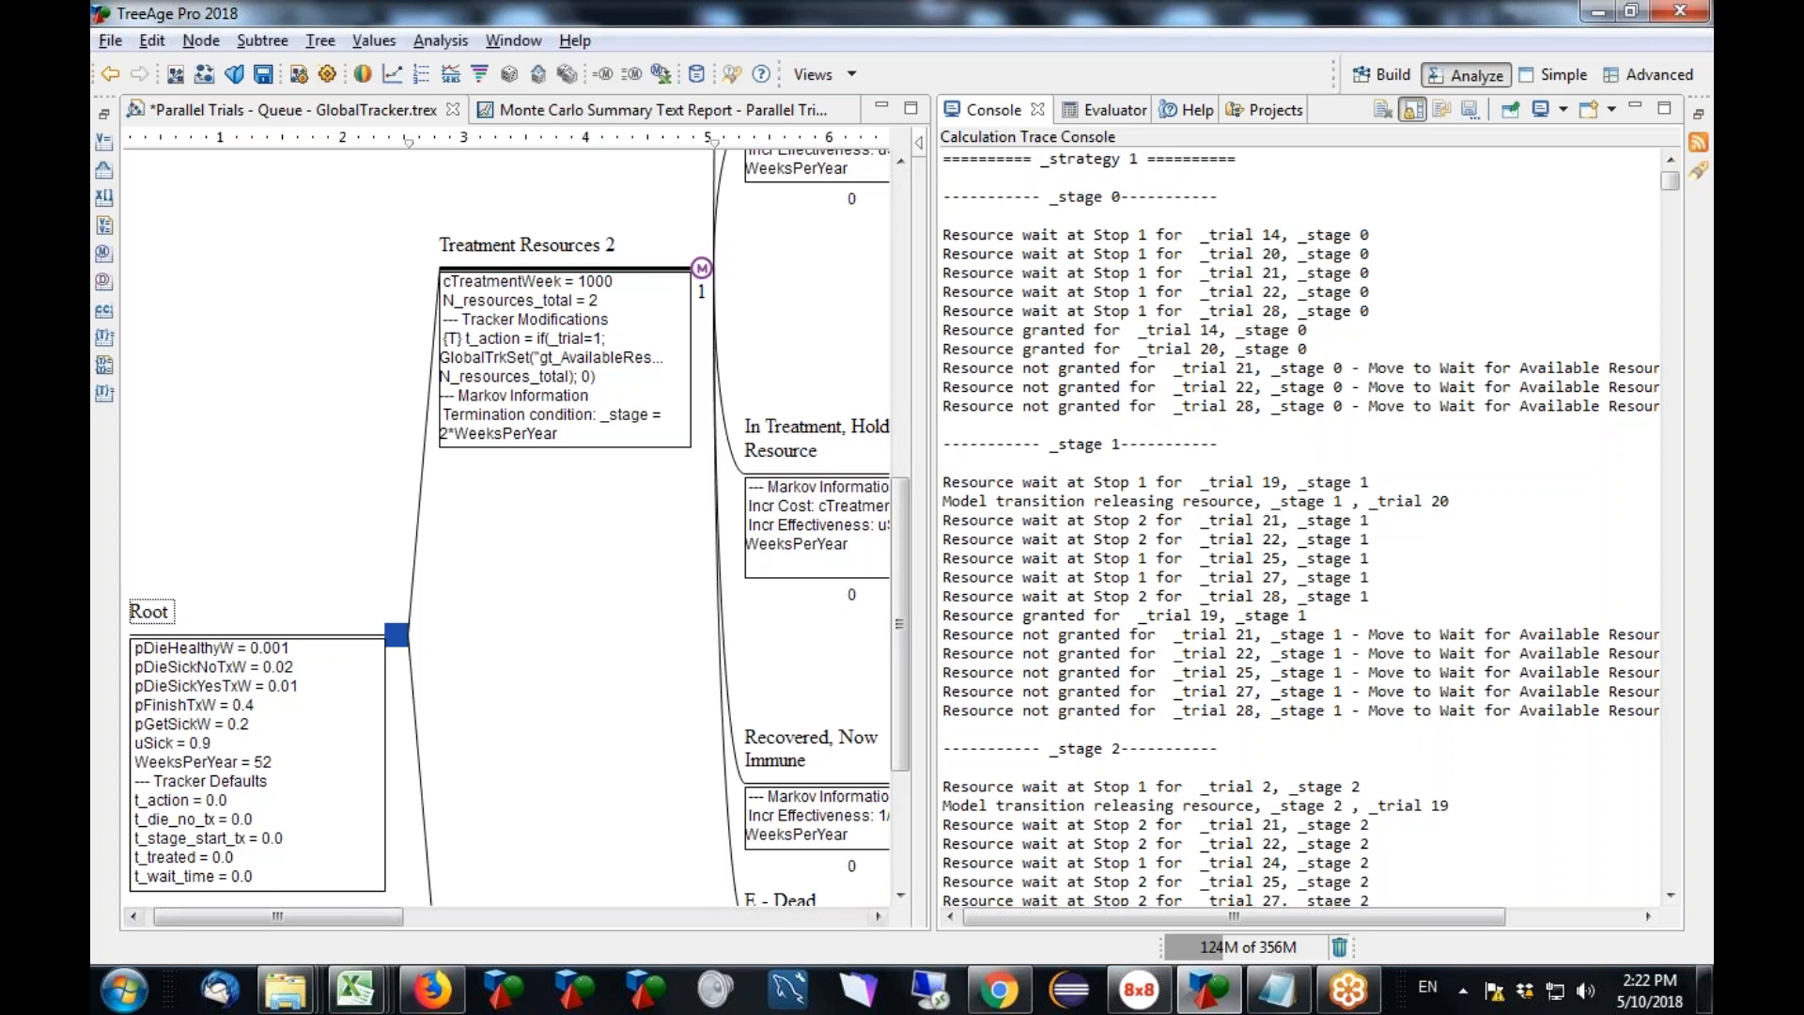
drag(934, 540, 1097, 540)
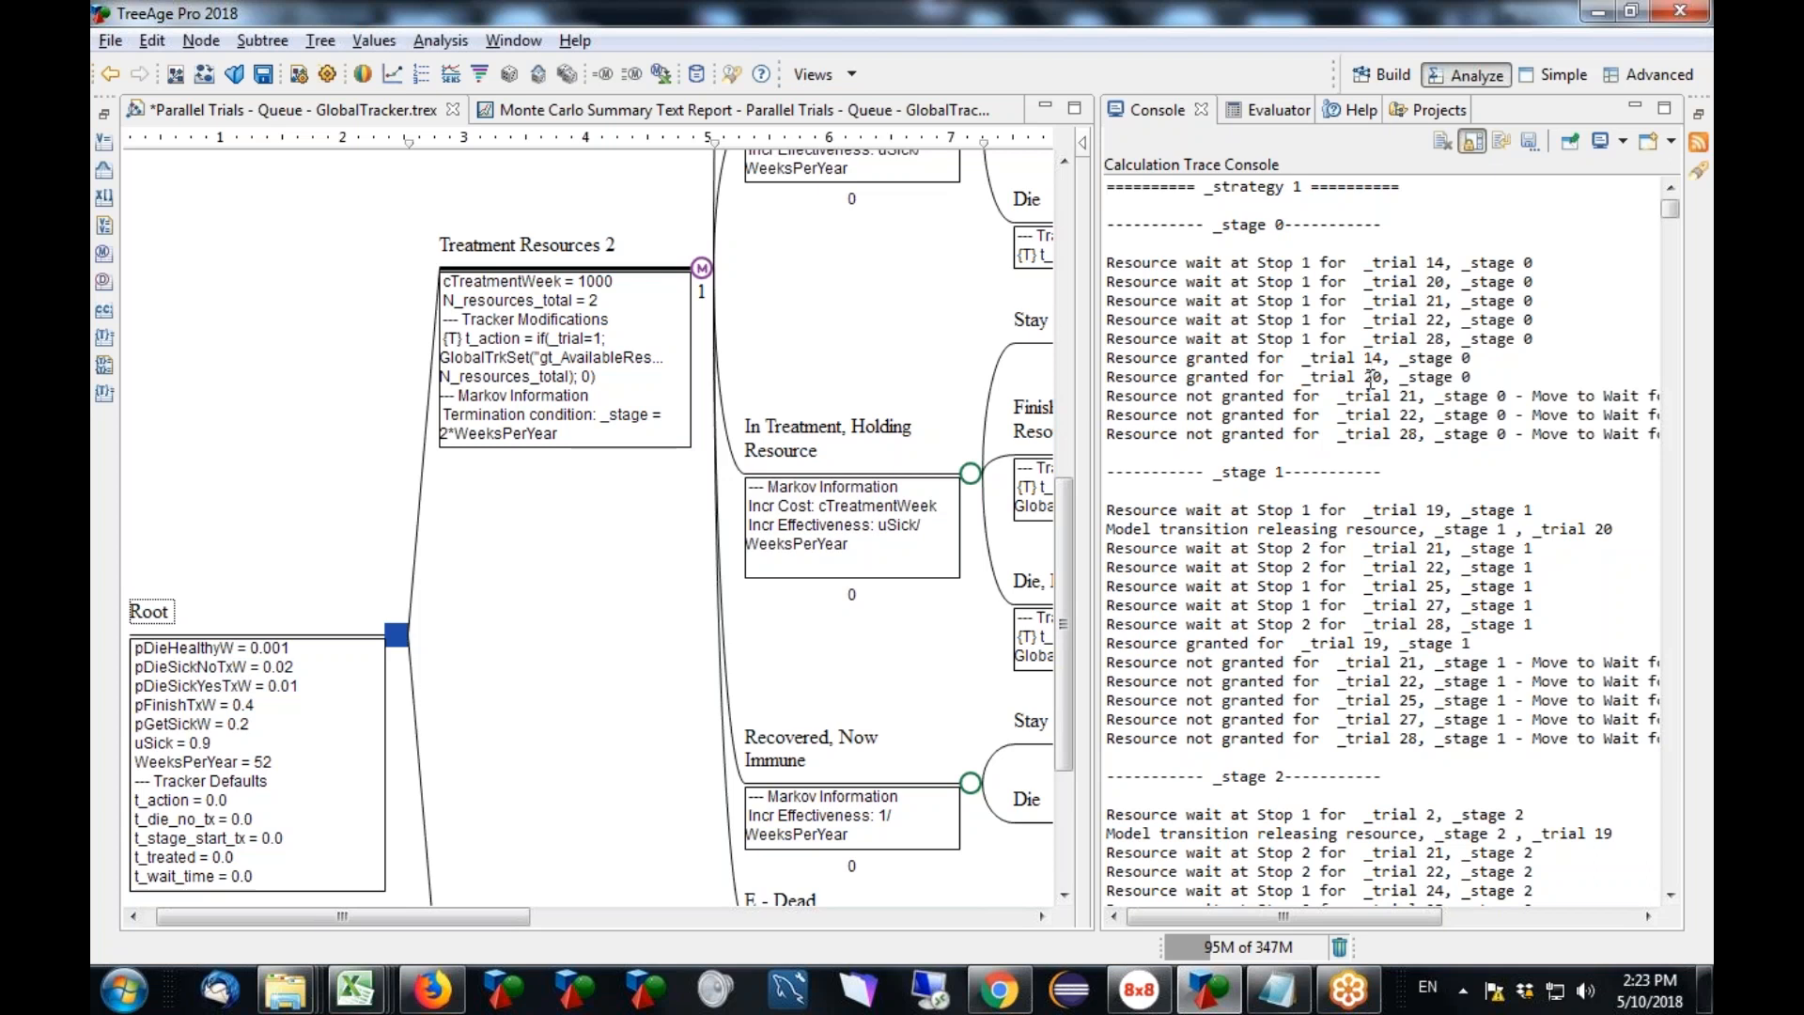
Show the t_debug tracker in the tree and maximize the tree diagram.
click(104, 114)
click(776, 690)
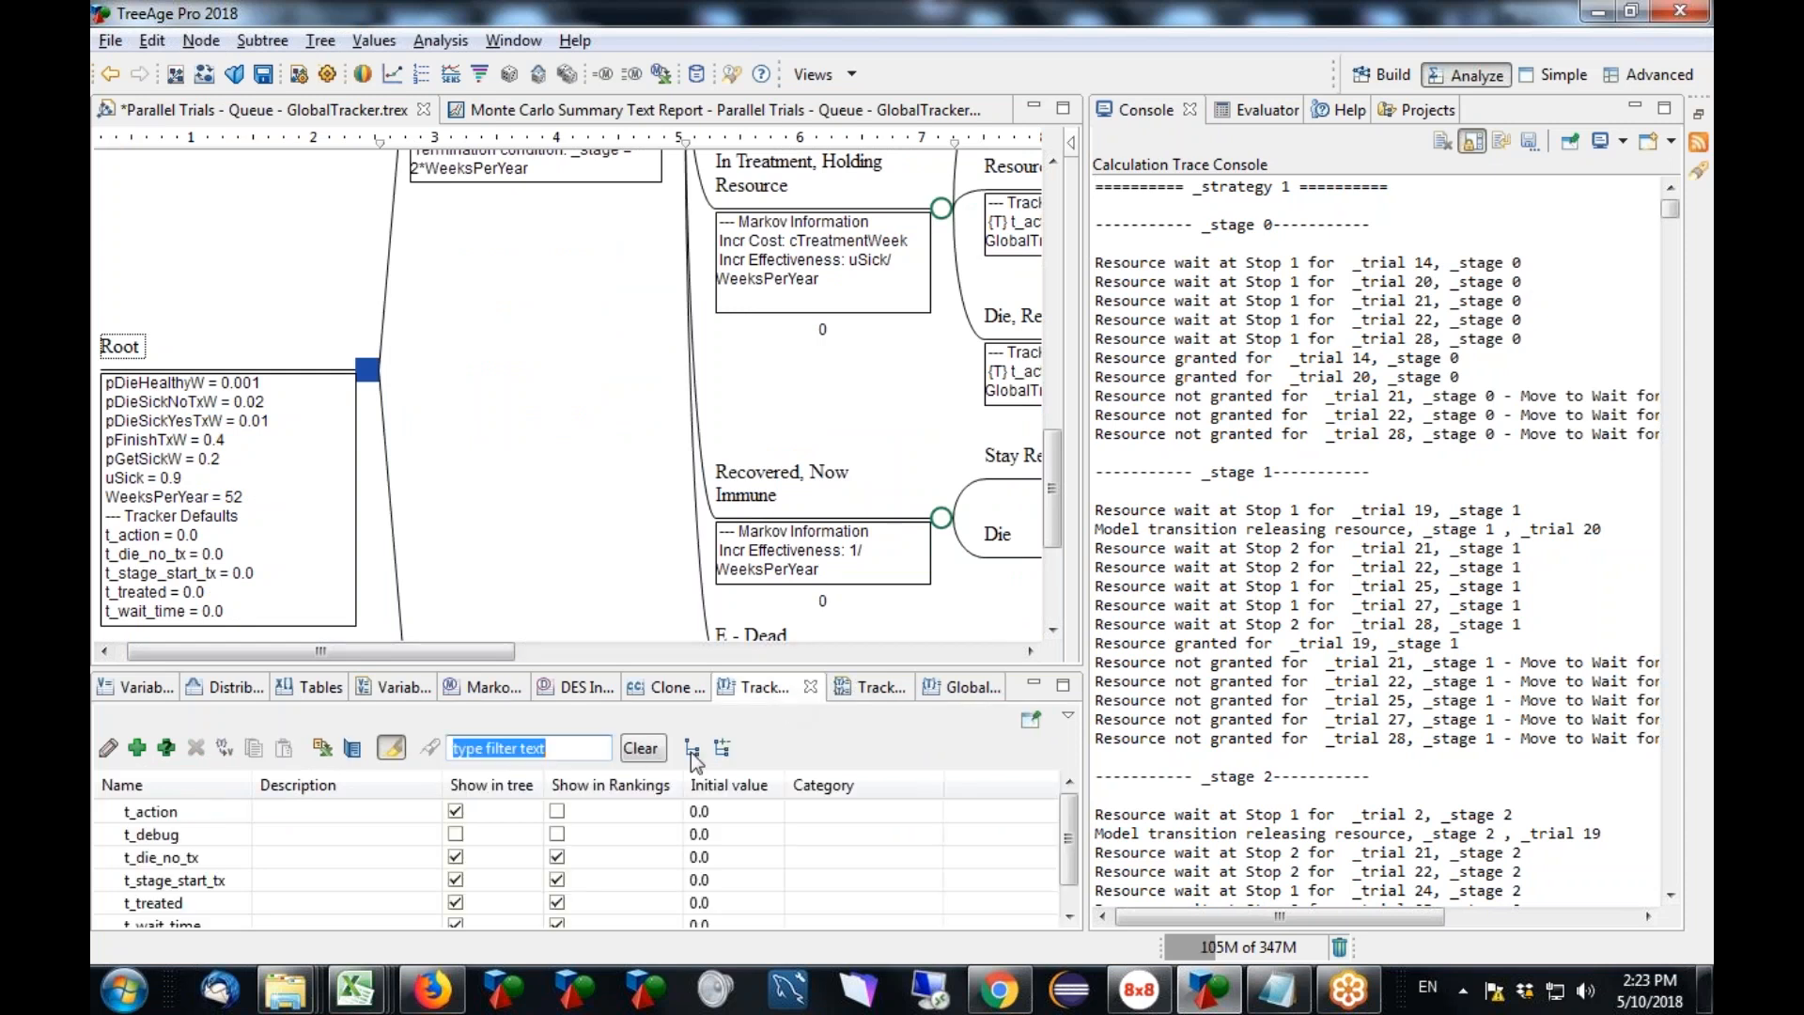
click(457, 834)
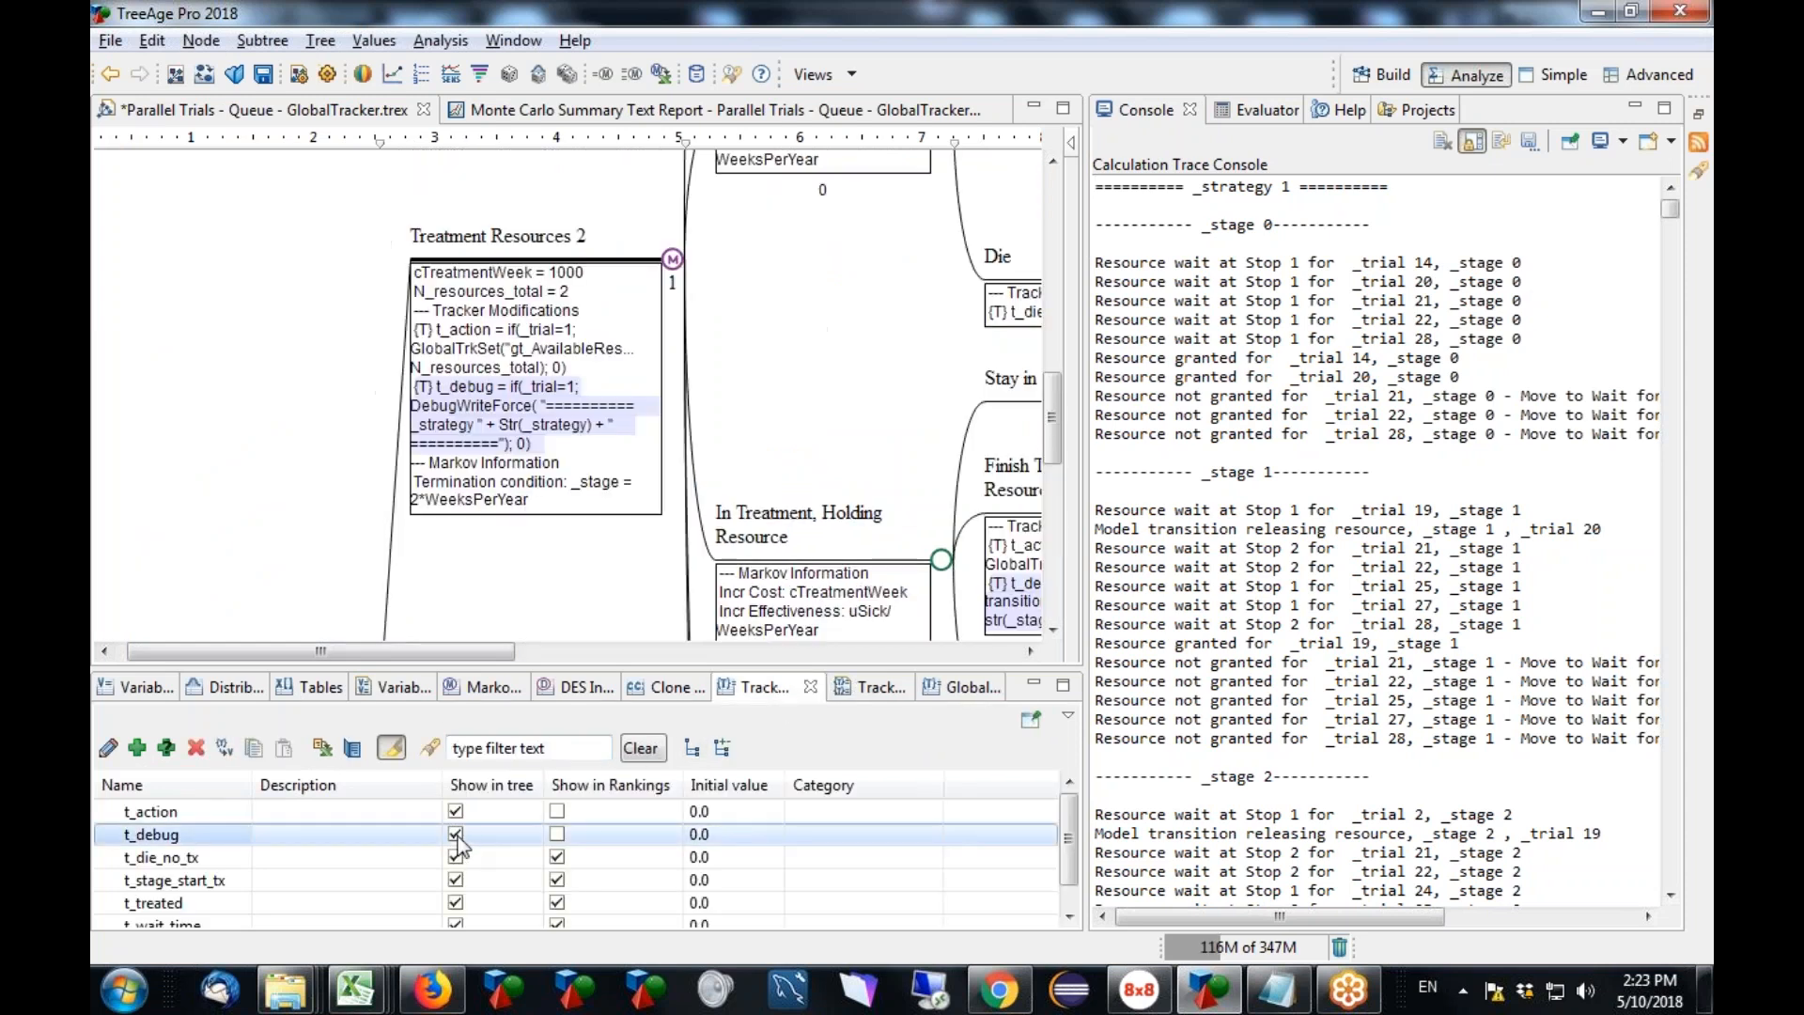
double_click(286, 113)
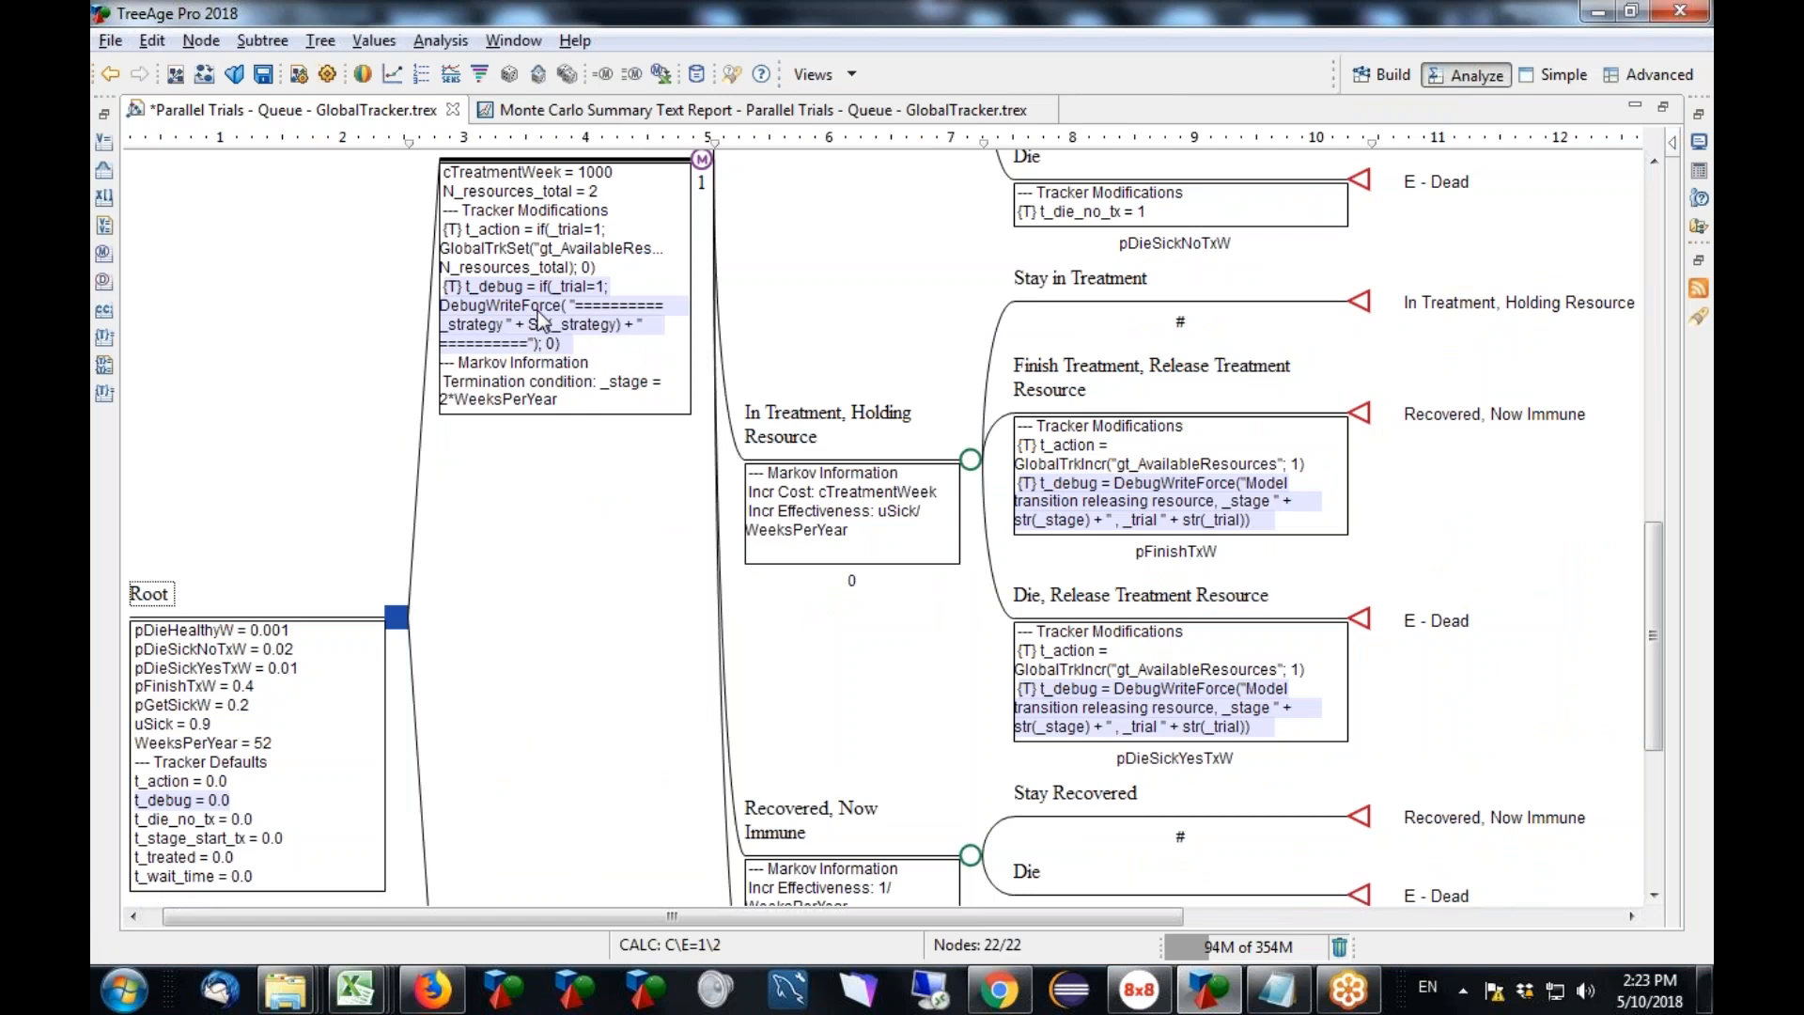
Examine the t_debug DebugWriteForce definitions on the Healthy state's Get Sick, Get Resource and Wait for Available Resource branches.
click(702, 160)
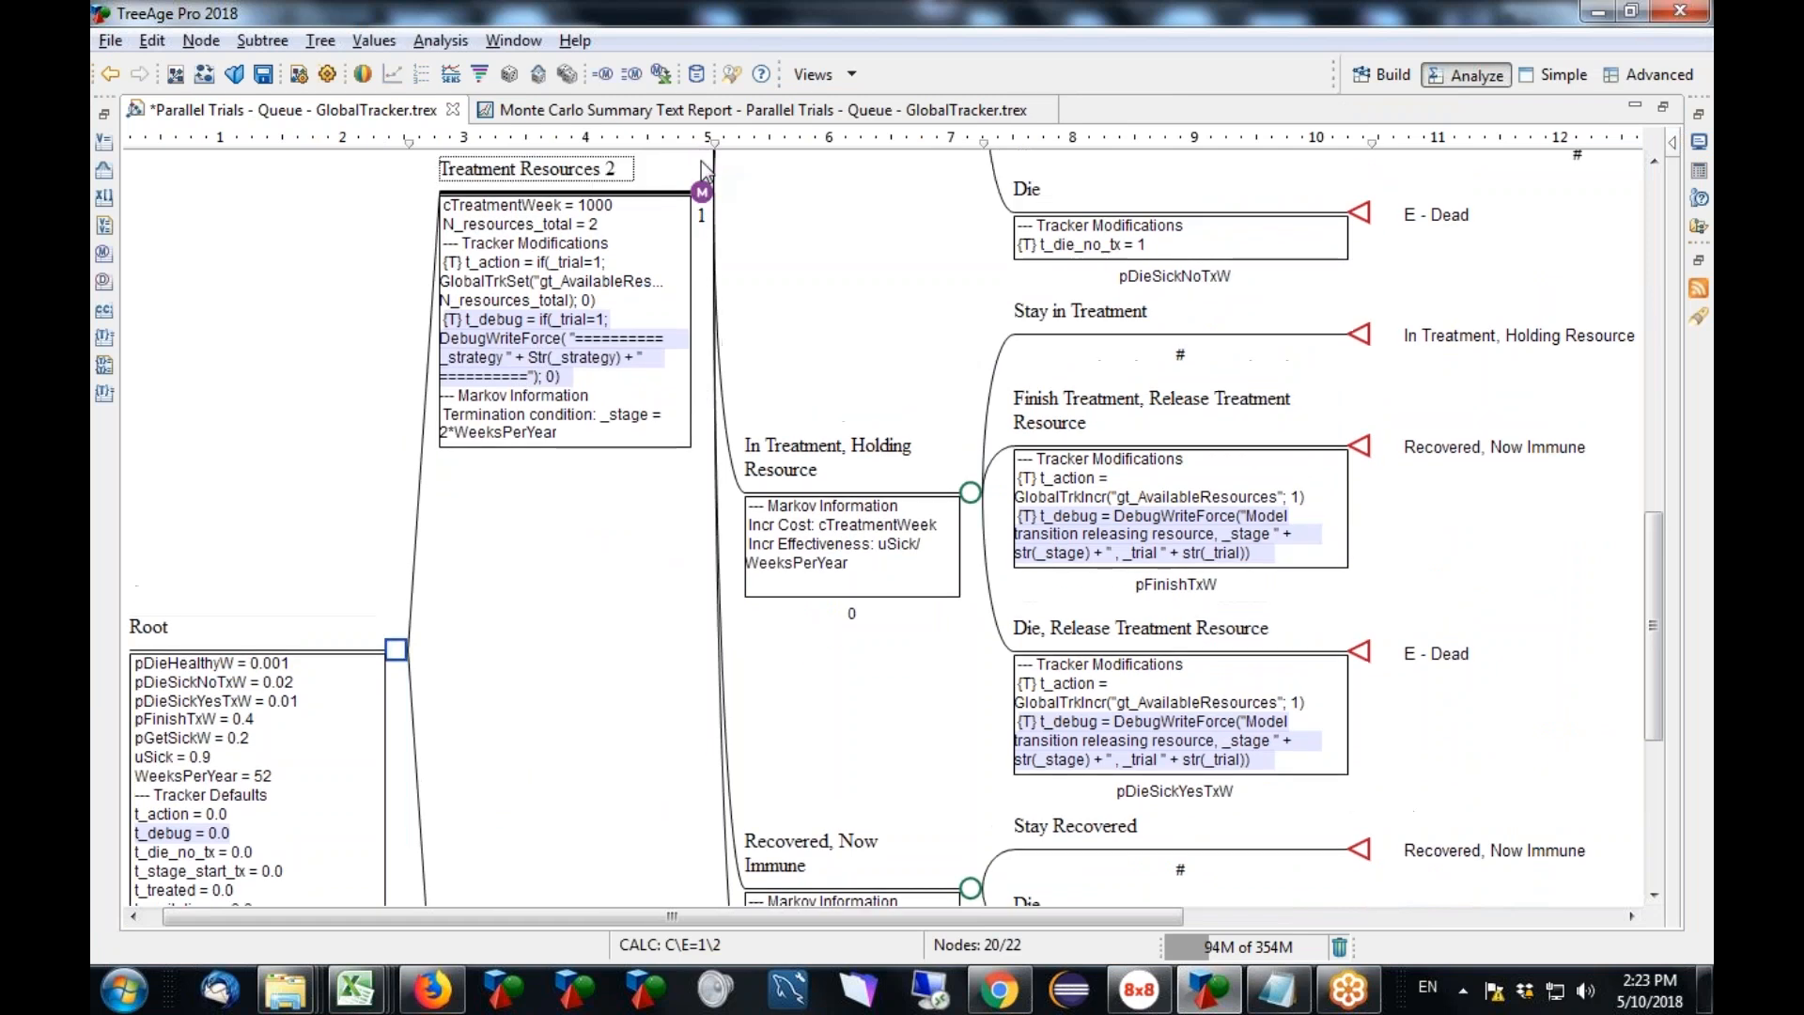
key(Right)
key(Right)
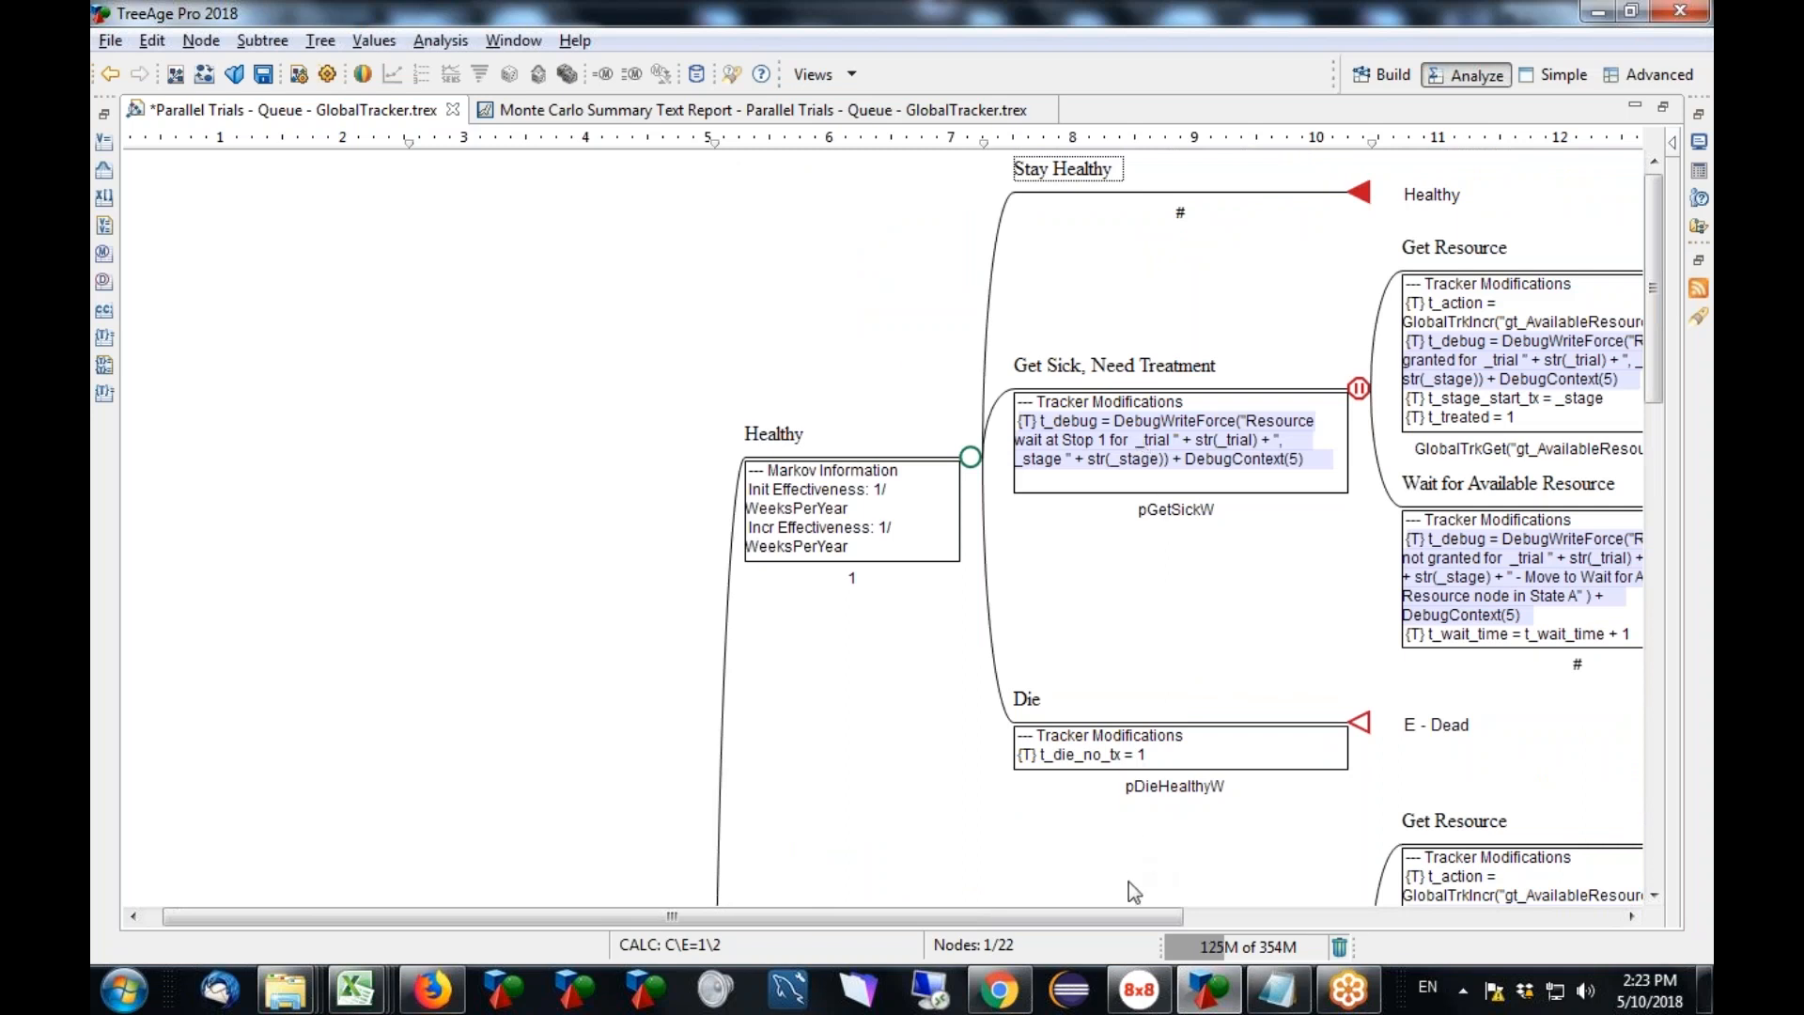
drag(1137, 911, 1333, 911)
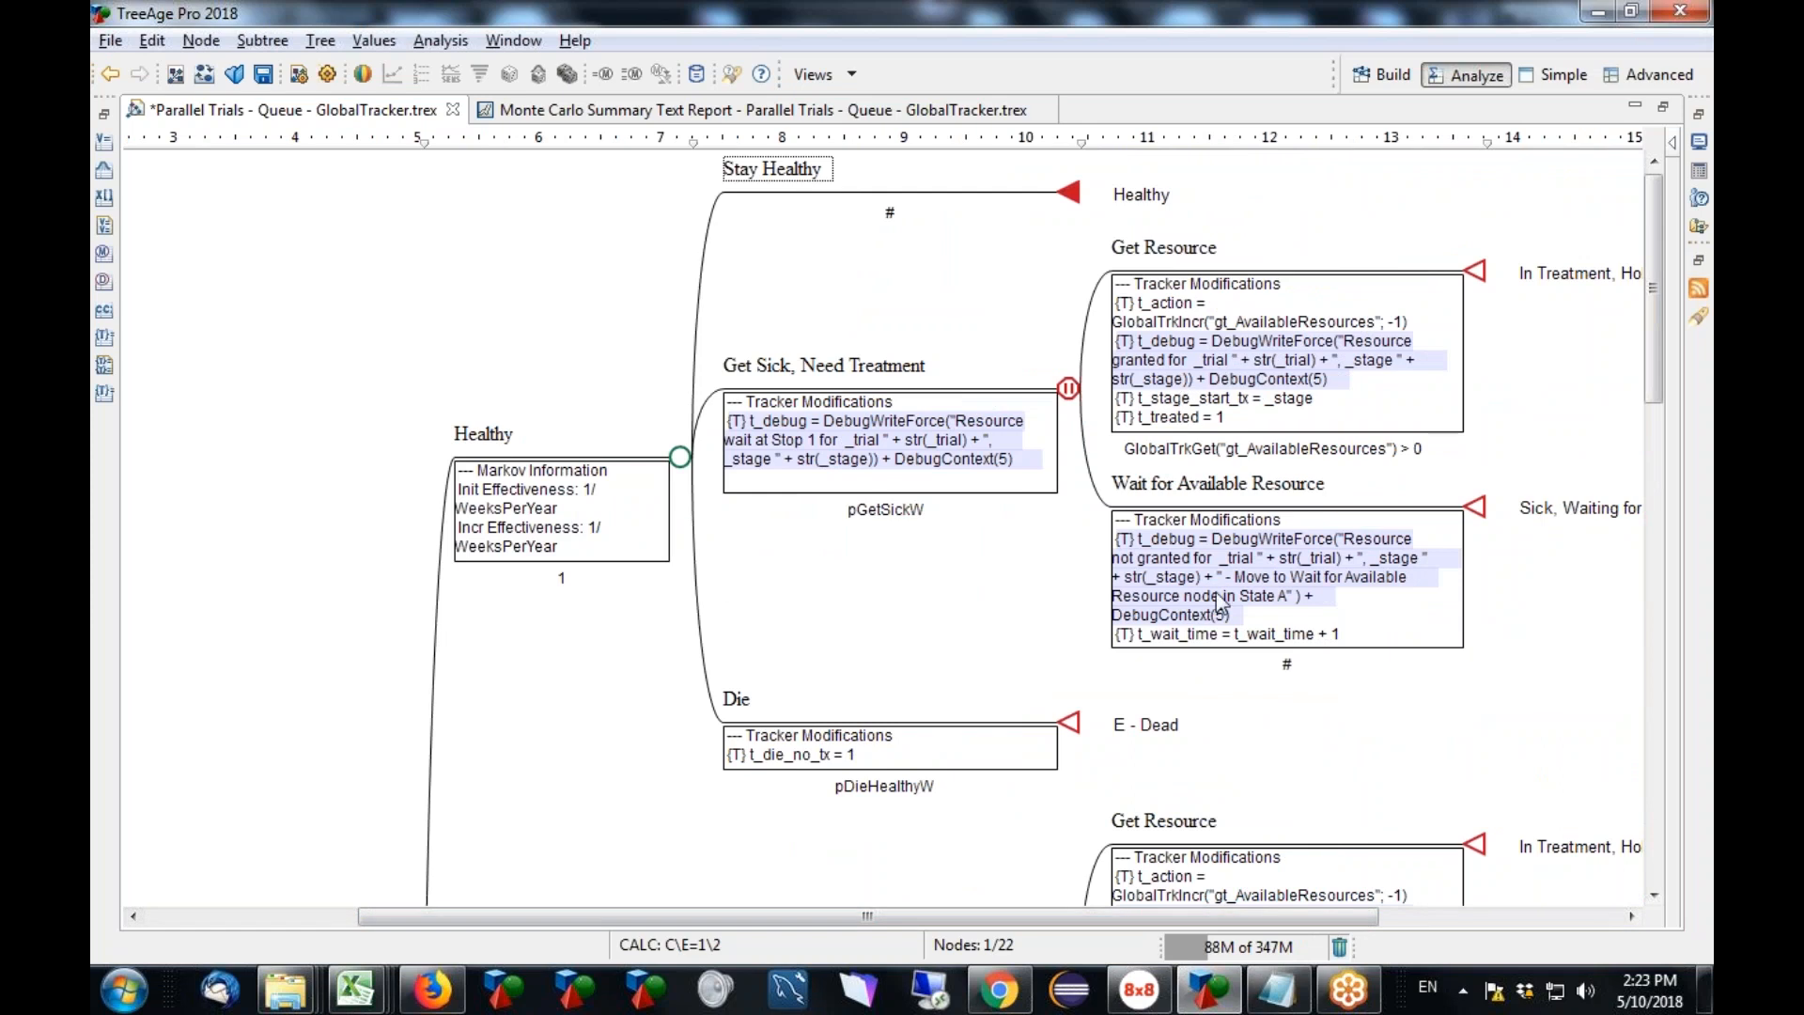
Examine the t_debug definitions in the Sick, Waiting for Treatment and In Treatment states, and restore the tree diagram to its normal size.
drag(1655, 350, 1655, 513)
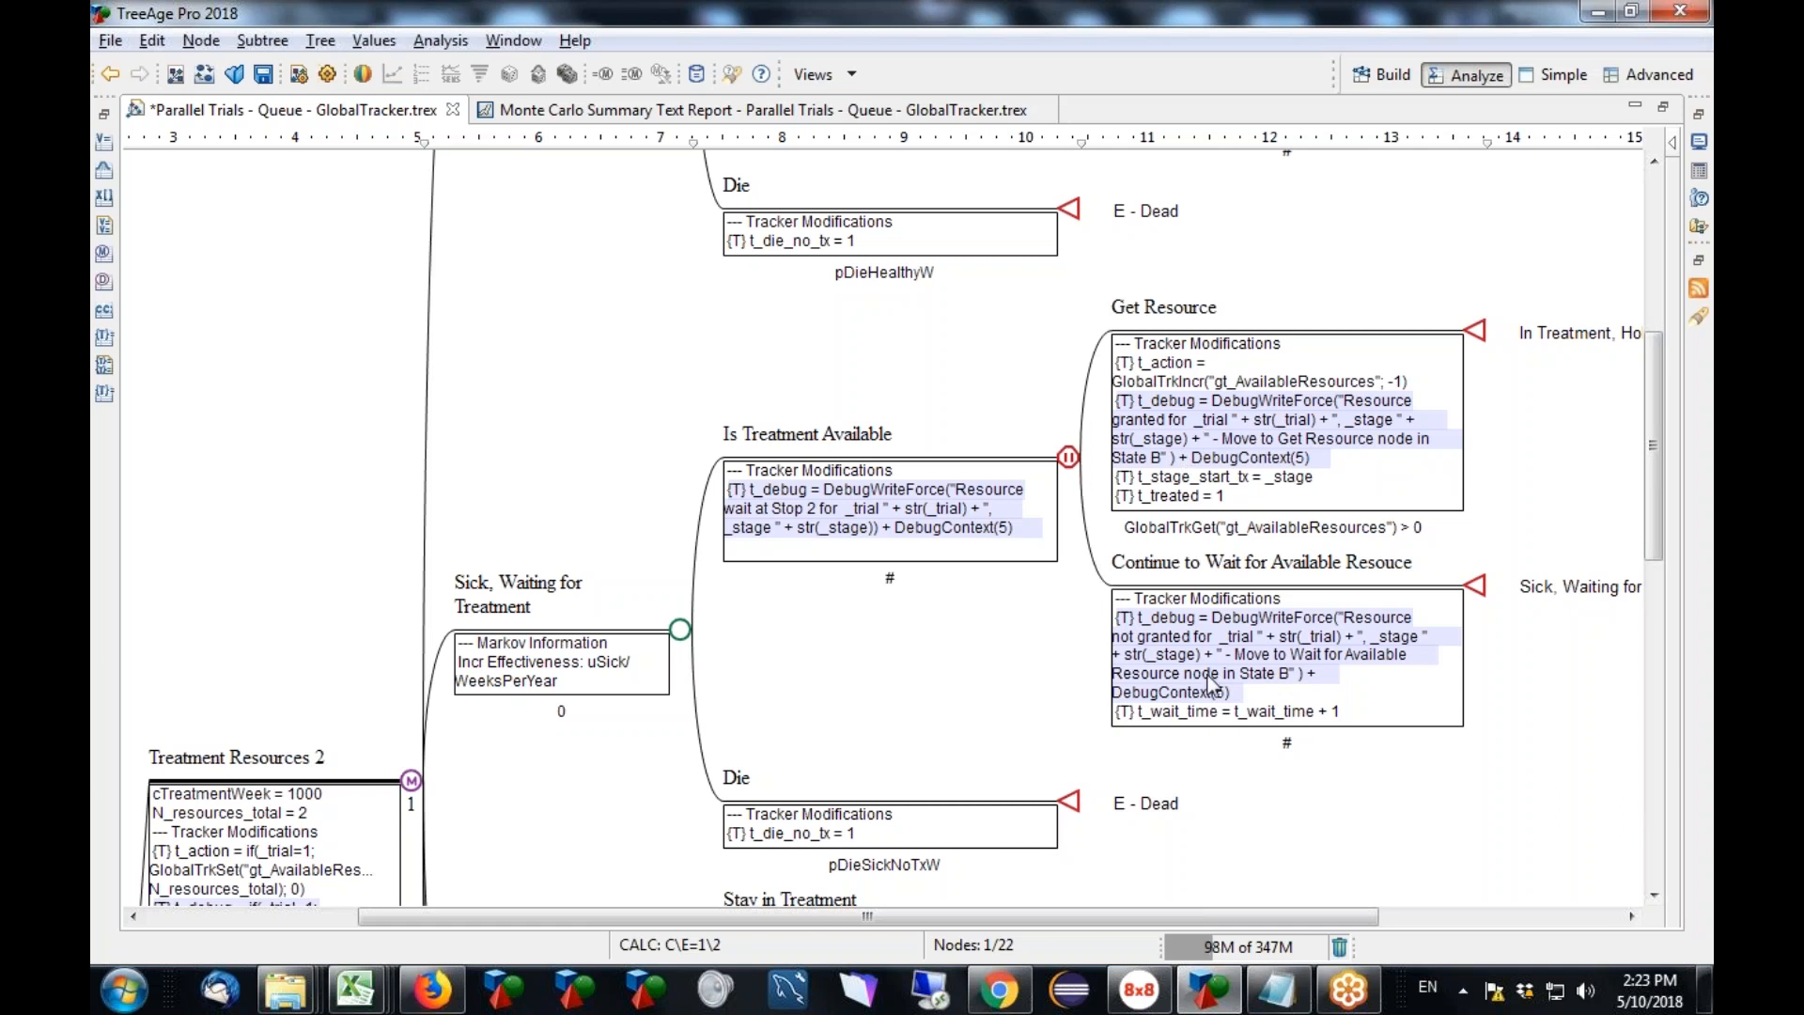
drag(1650, 485, 1647, 674)
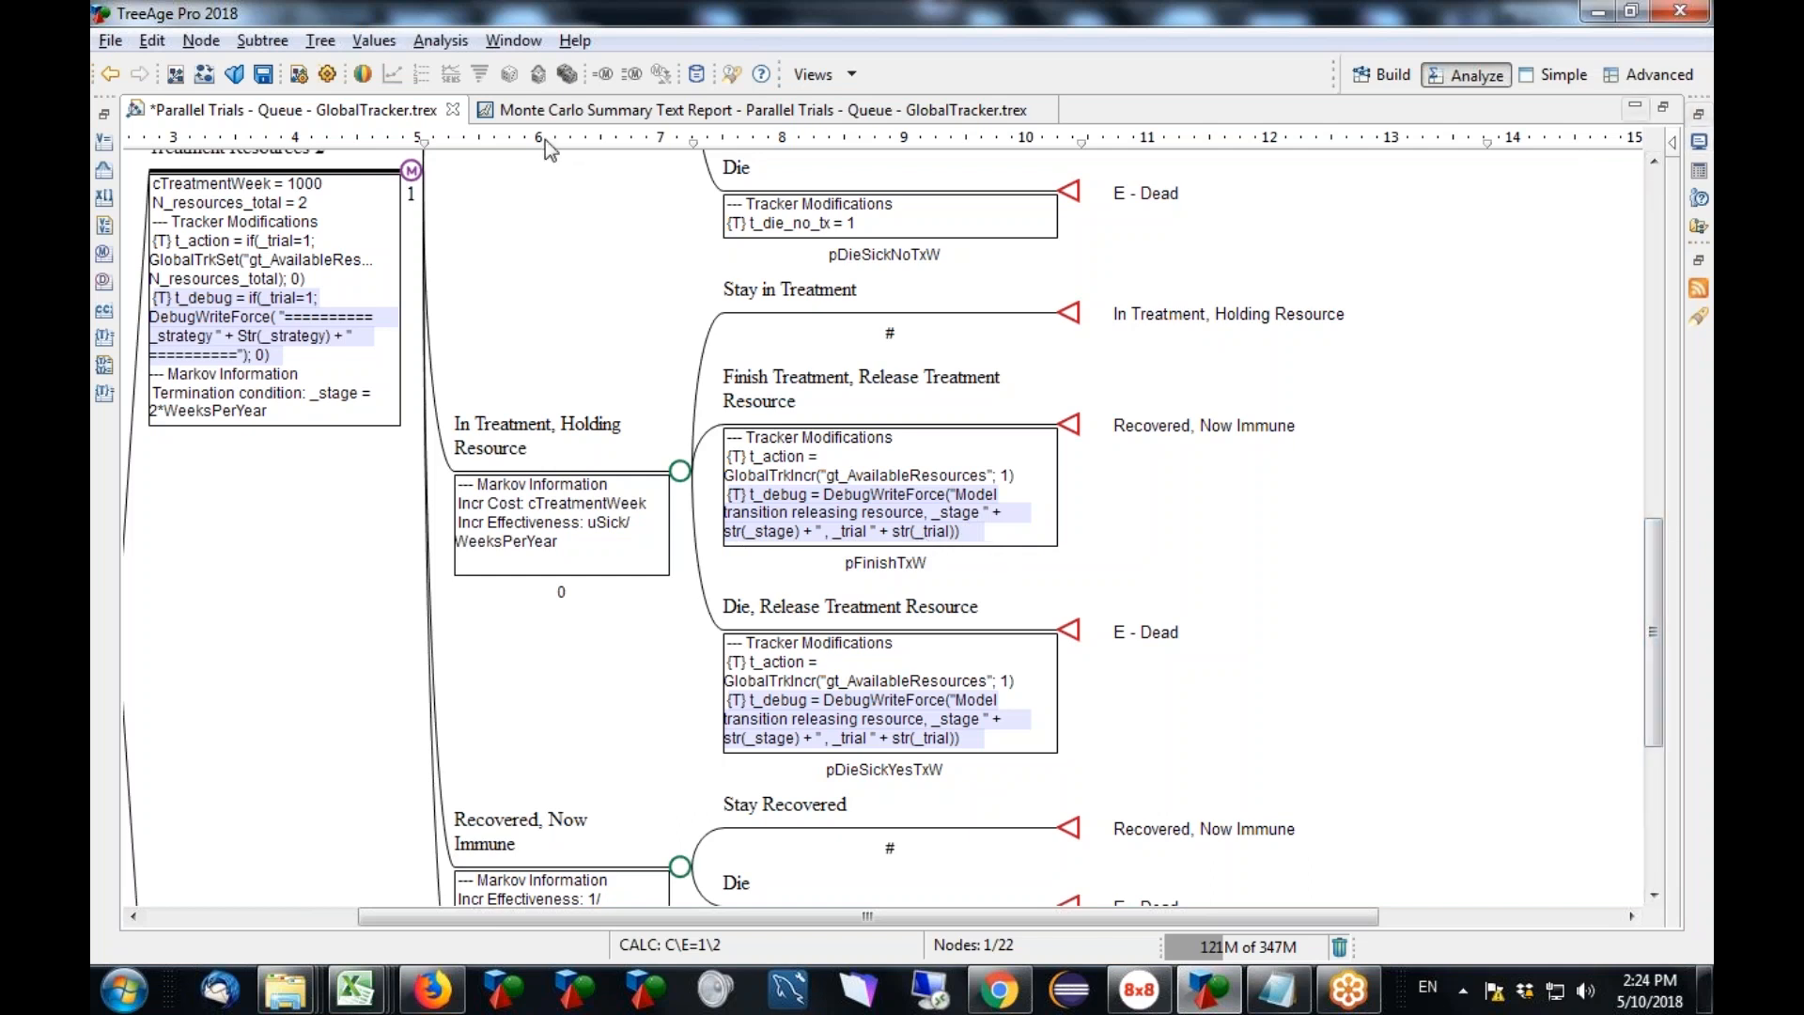
double_click(382, 111)
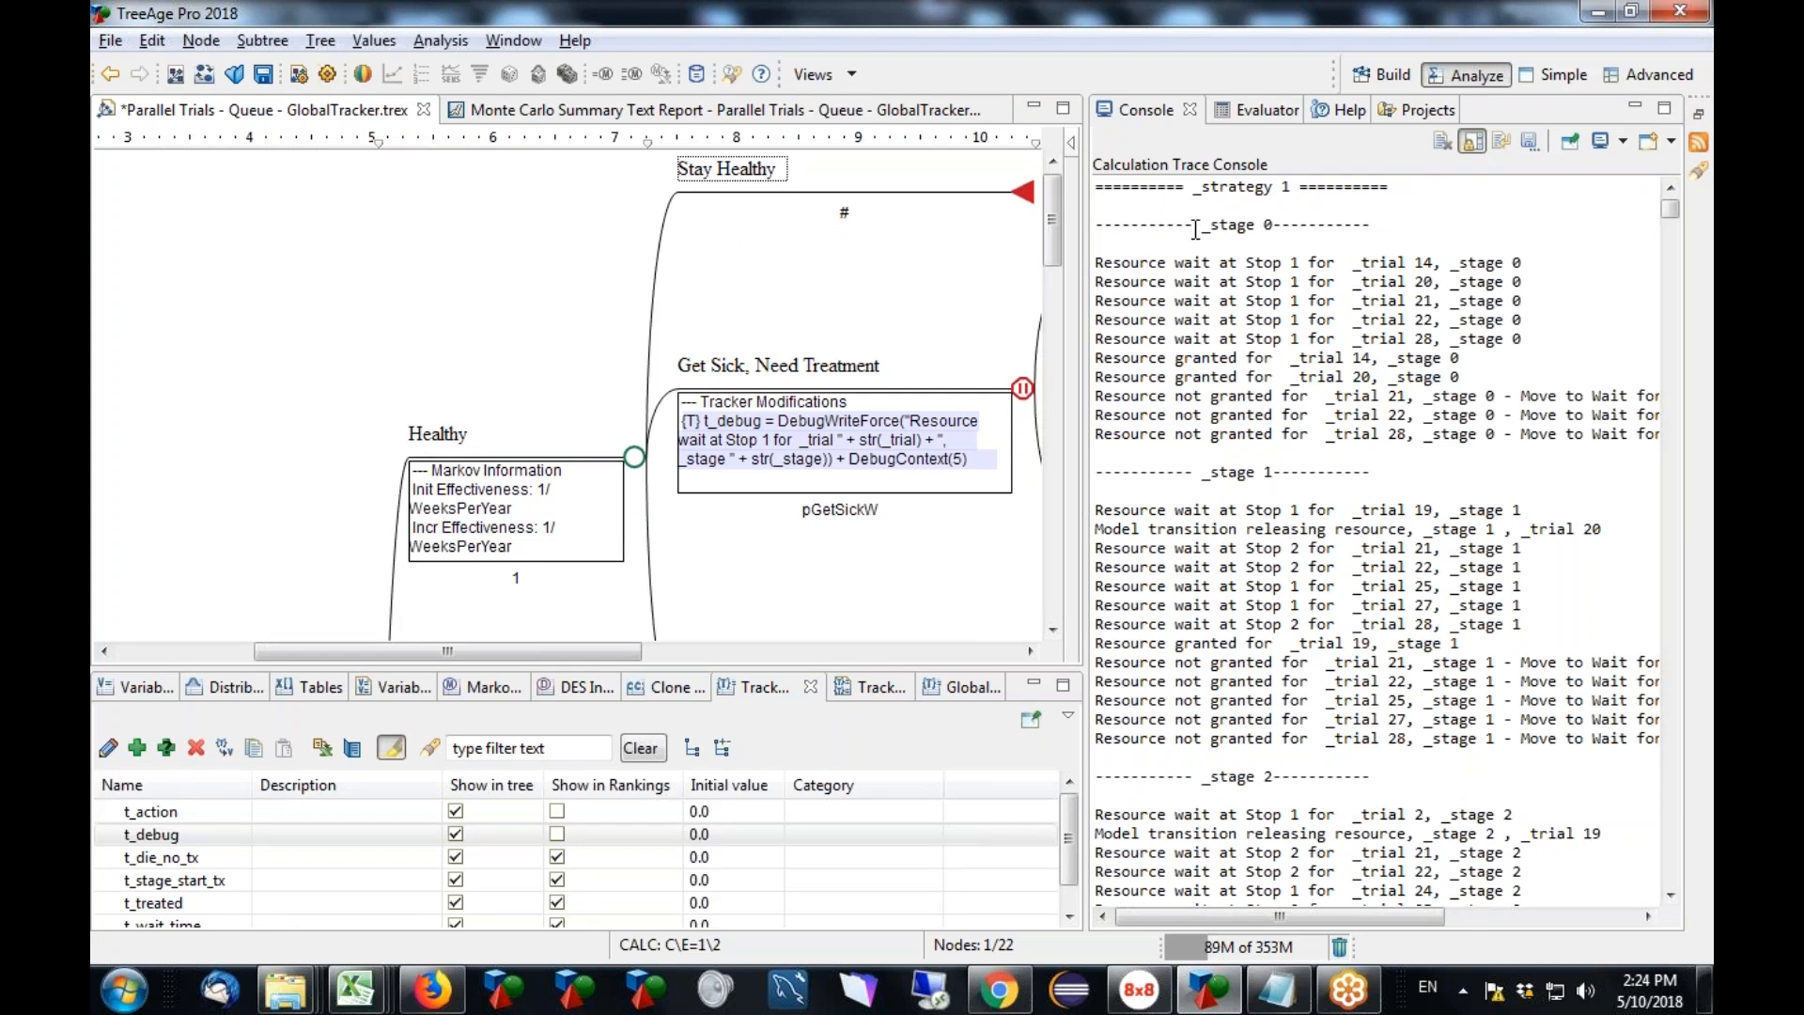
Examine the stage 0 trace lines for trials waiting at Stop 1, granted a resource and not granted a resource.
drag(1148, 264, 1536, 343)
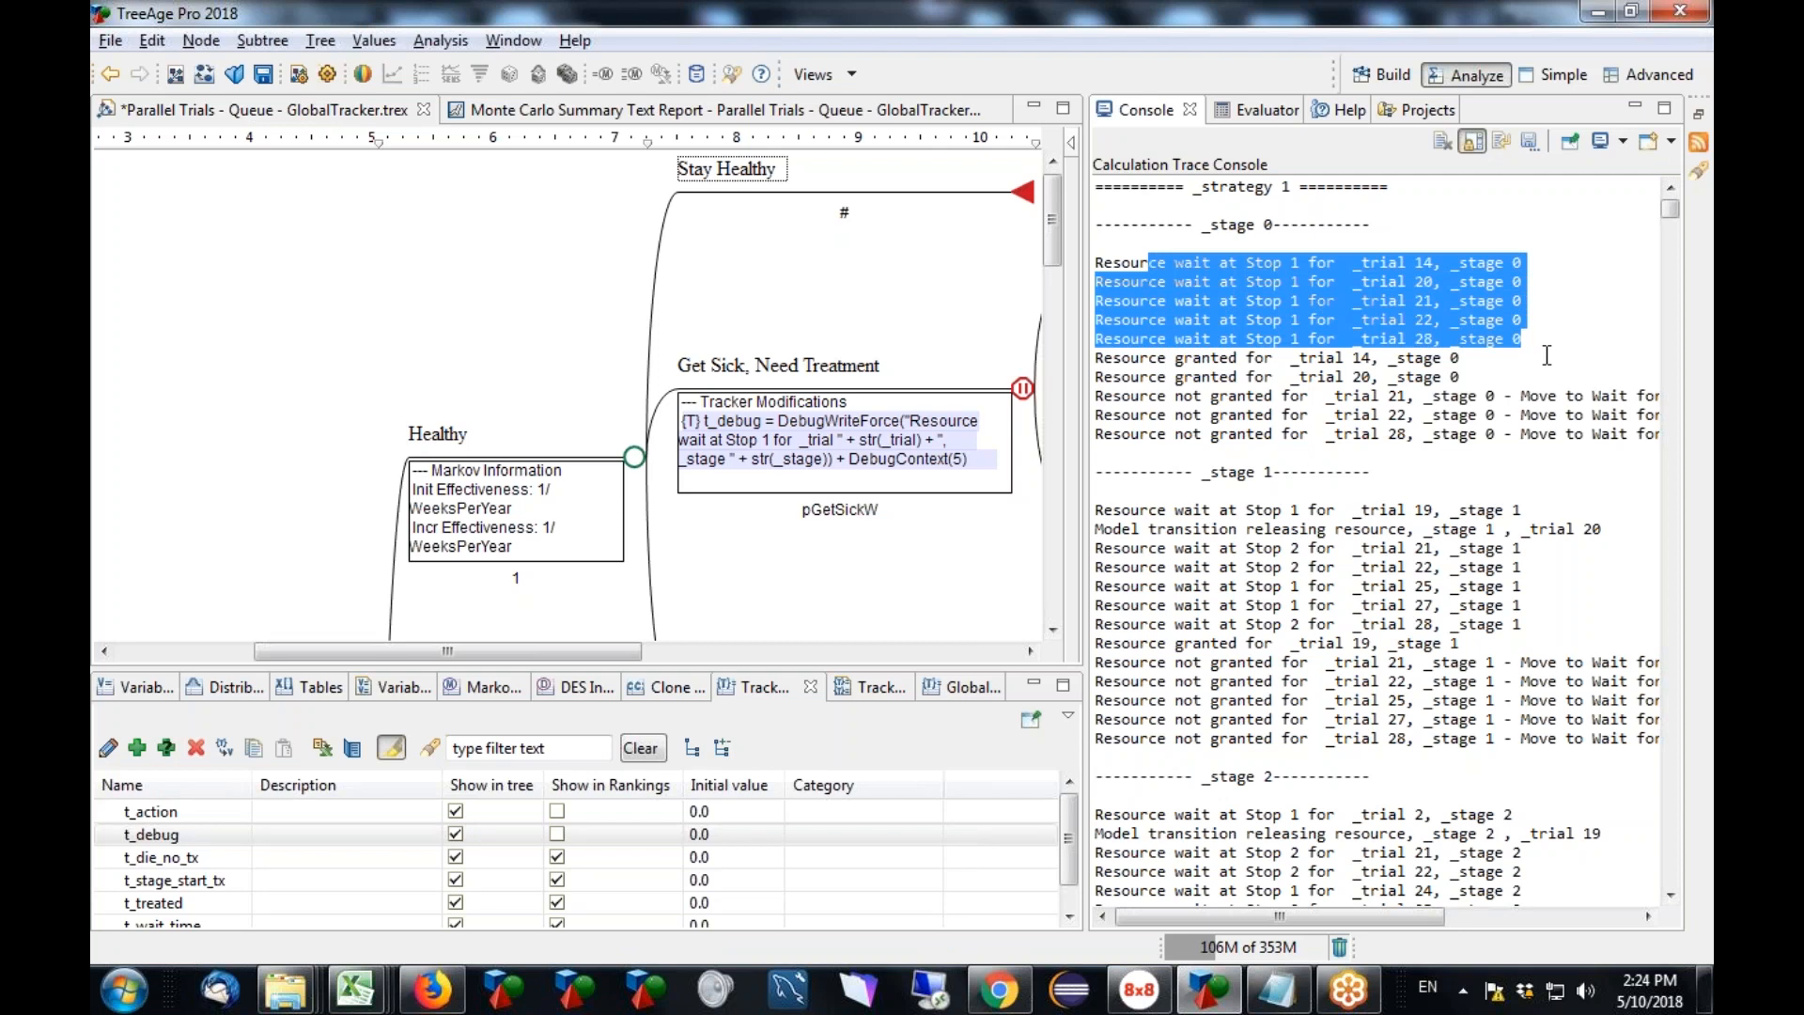
drag(1265, 359, 1503, 376)
drag(1283, 395, 1513, 434)
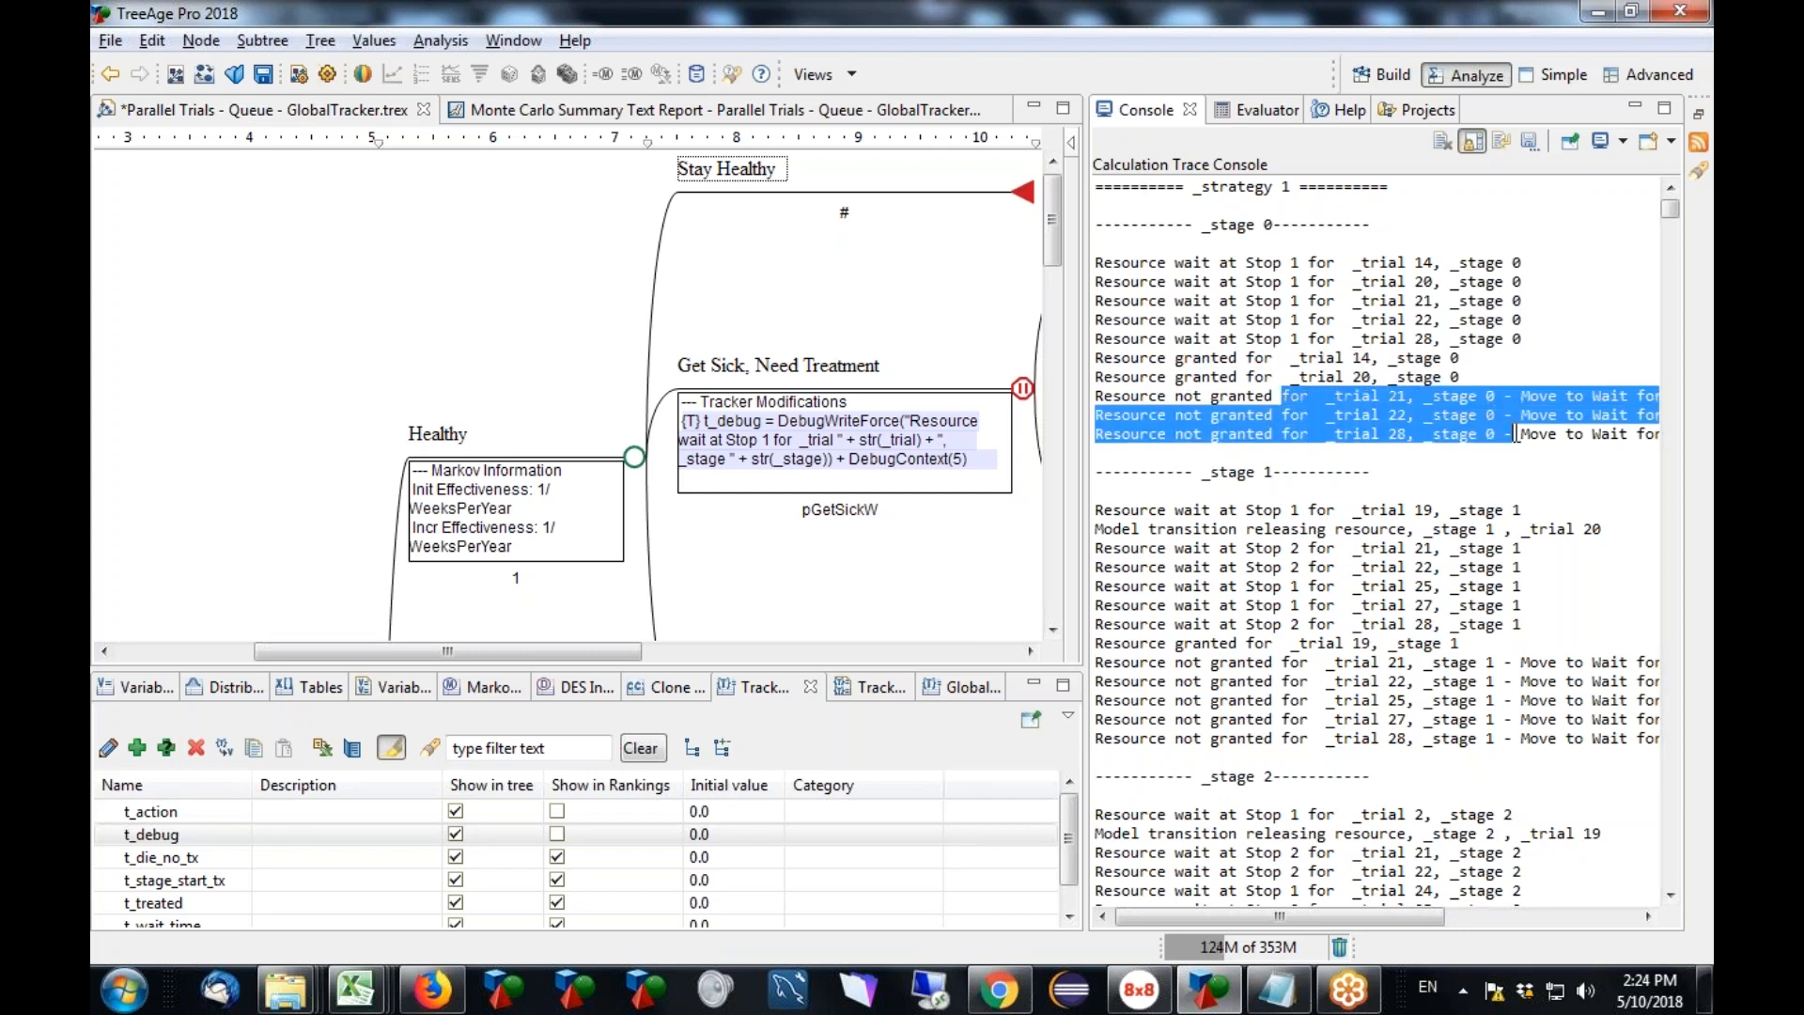
Trace stage 1 in the console, comparing the waiting trials, the resource release by trial 20 and the grant to trial 19.
click(1671, 895)
click(1671, 895)
click(1672, 897)
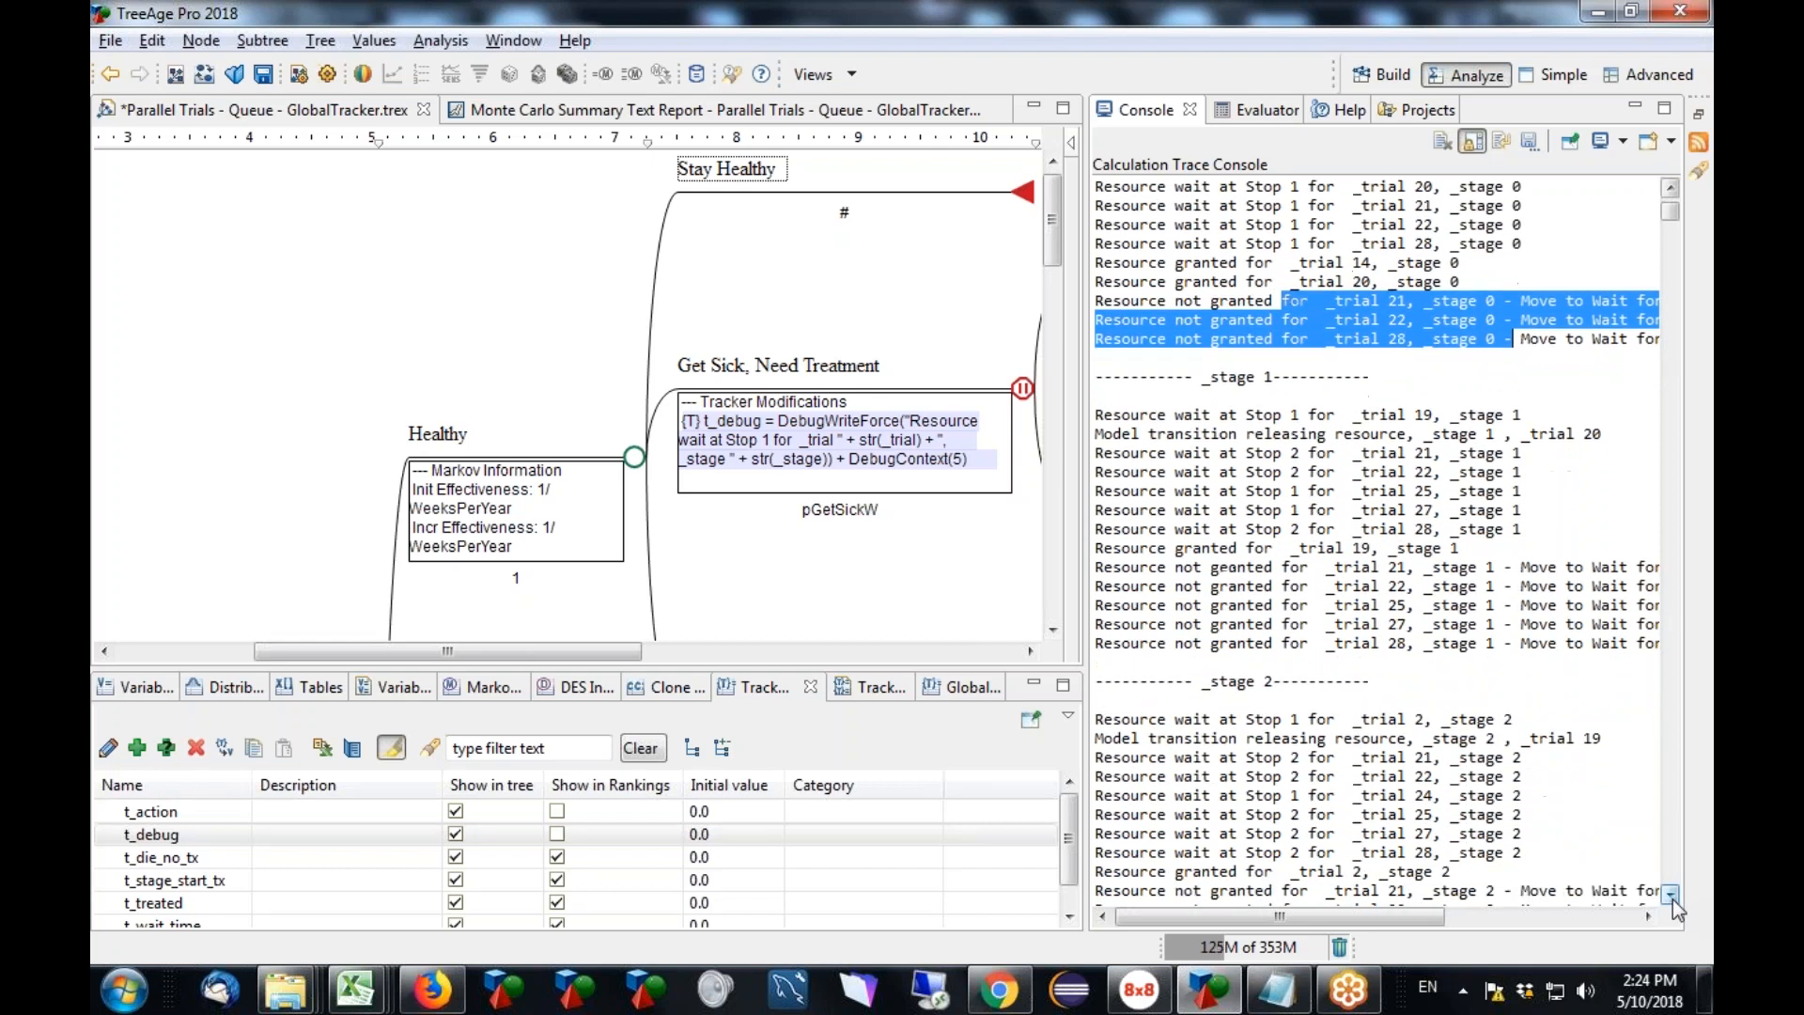
drag(1122, 416, 1553, 416)
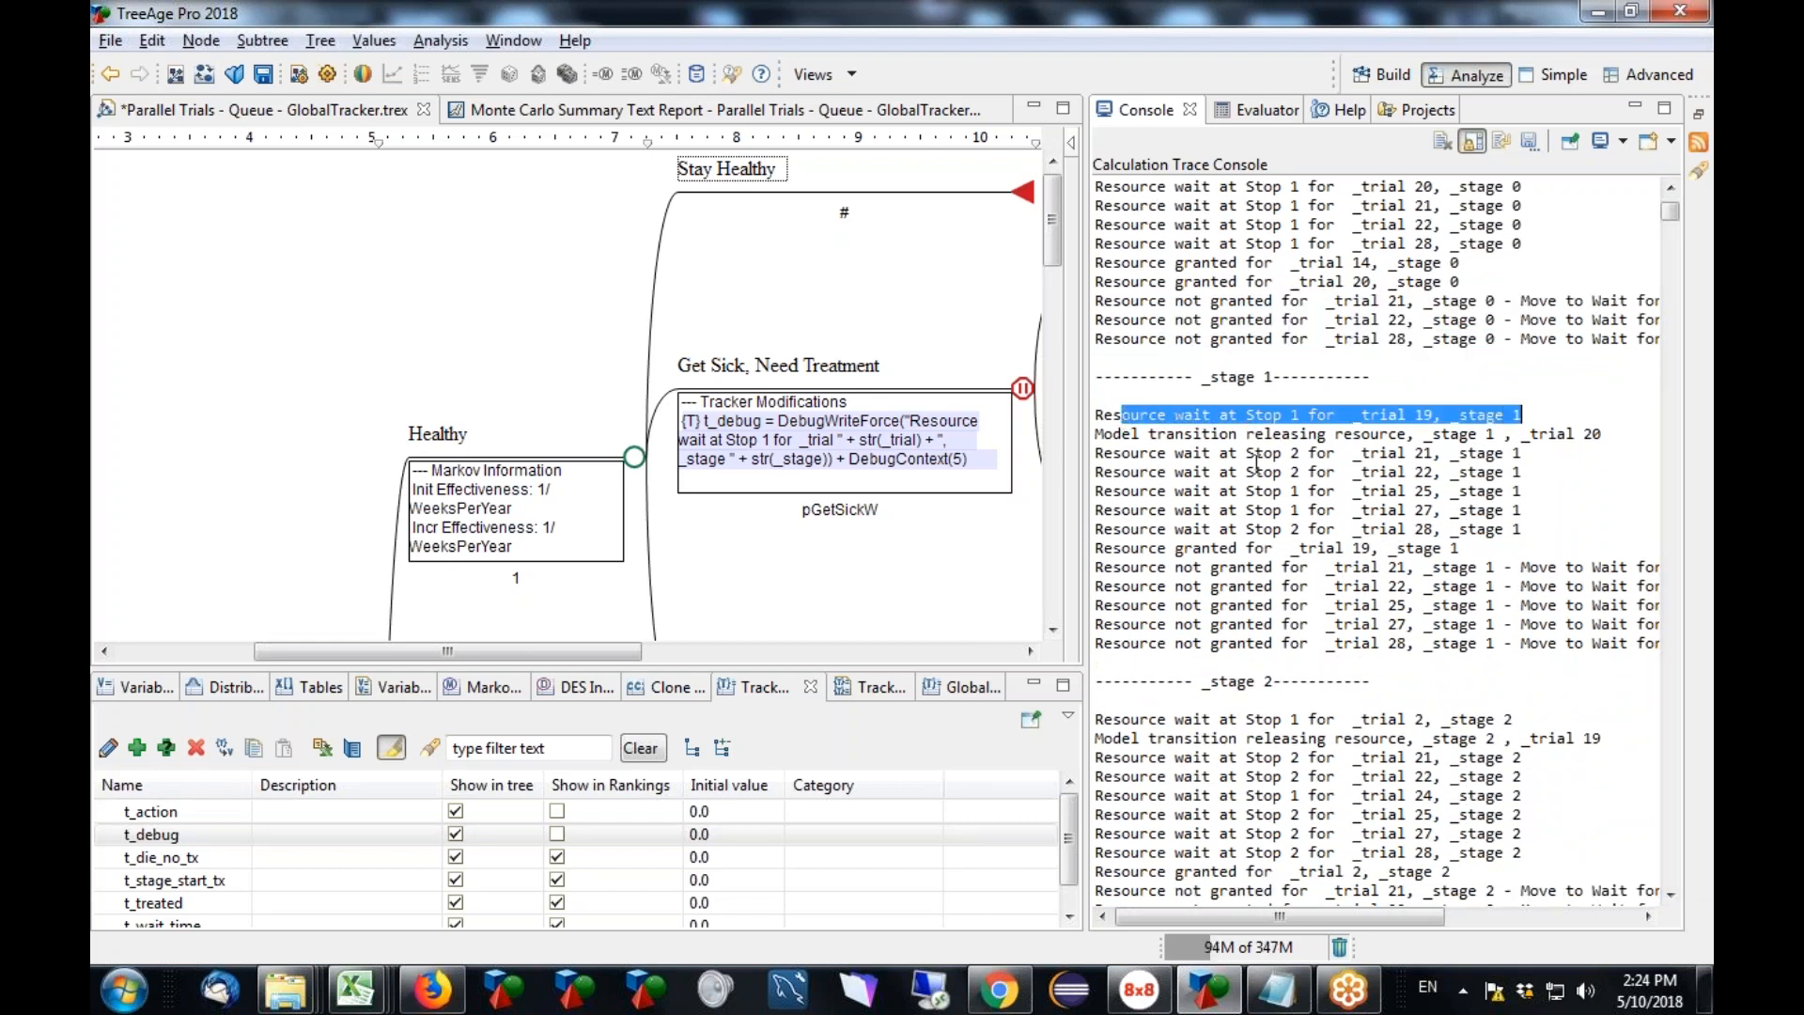
drag(1186, 454, 1538, 525)
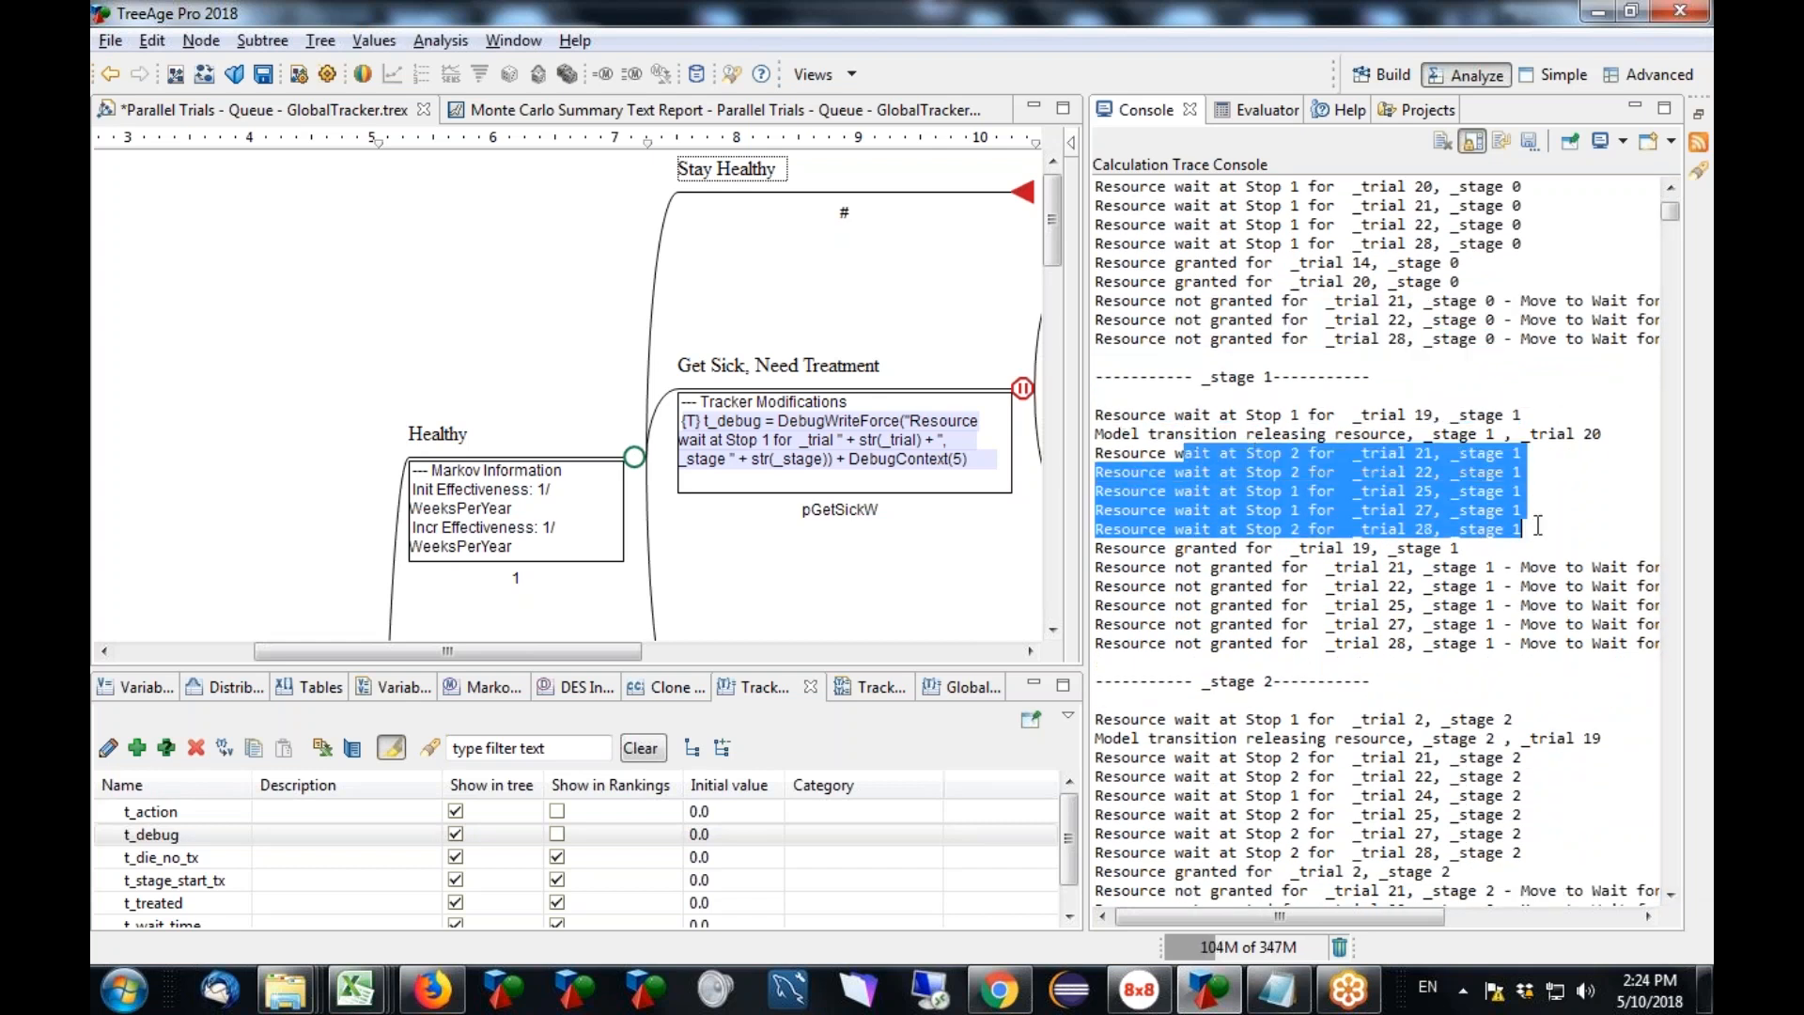
drag(1142, 434, 1602, 436)
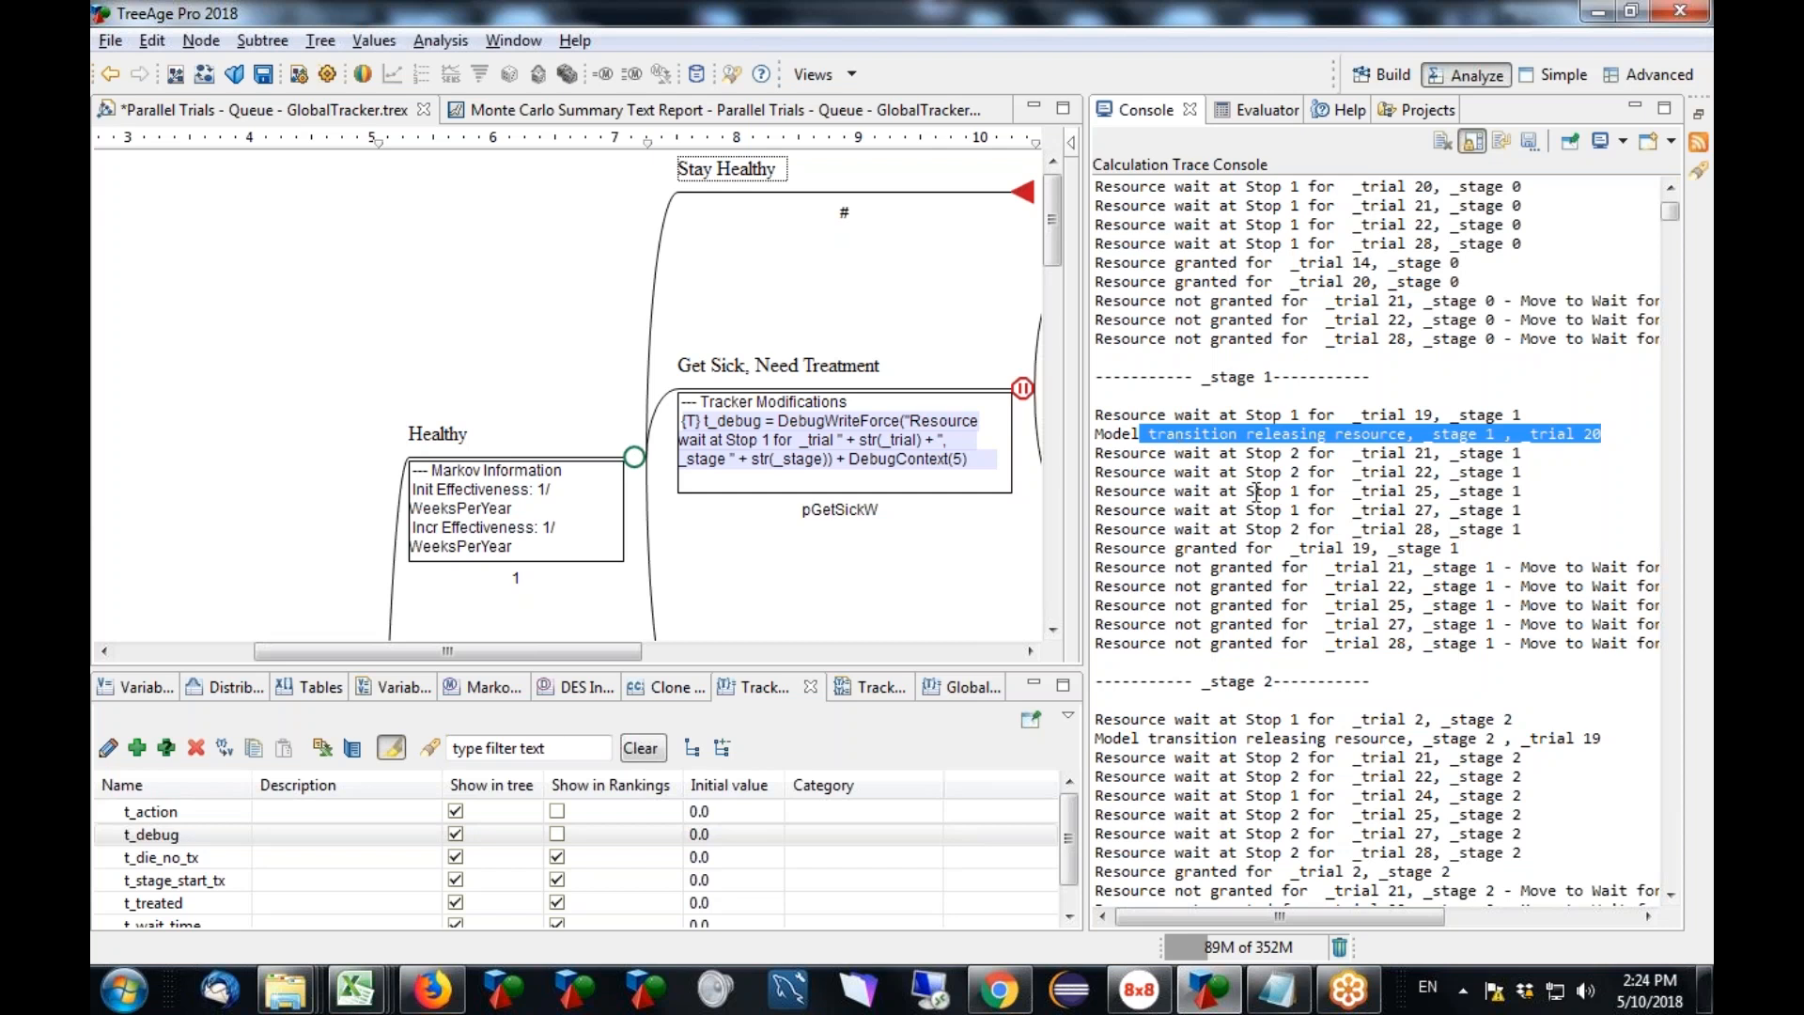
drag(1165, 433, 1603, 435)
drag(1304, 552, 1485, 550)
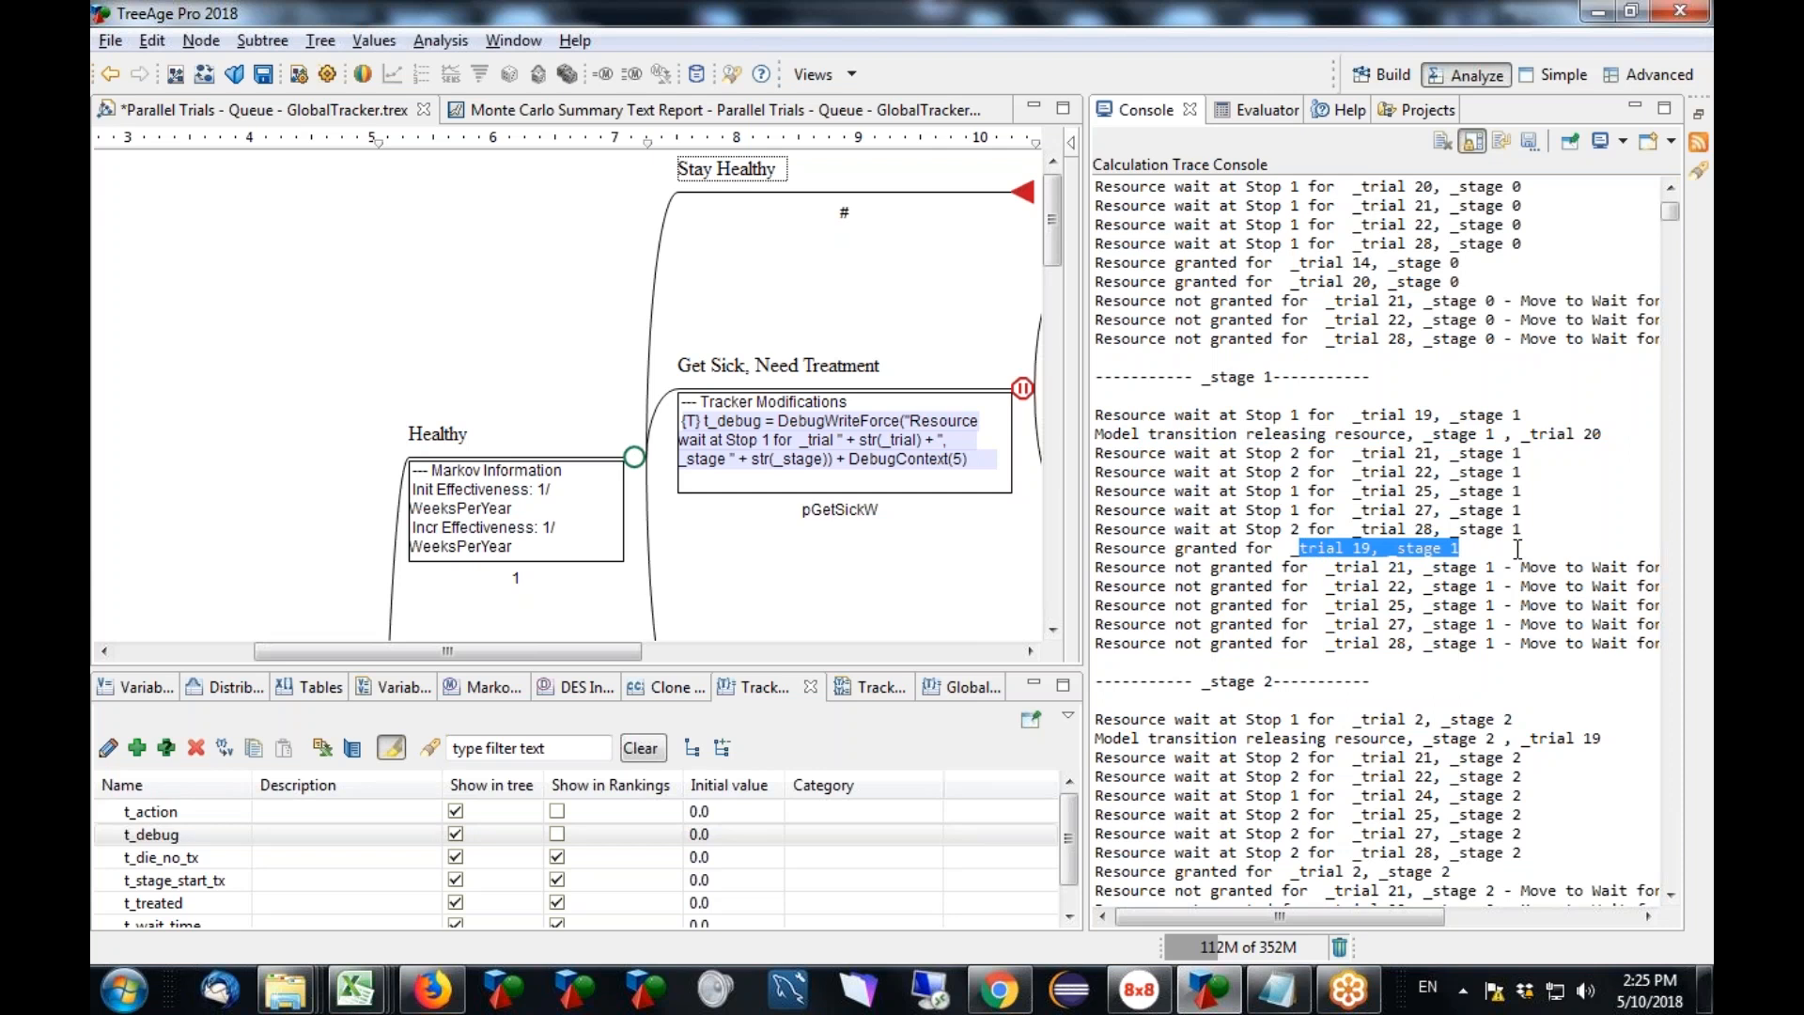
Examine the stage 2 resource release and grant lines and the stage 3 waiting lines in the trace console.
drag(1673, 218, 1675, 232)
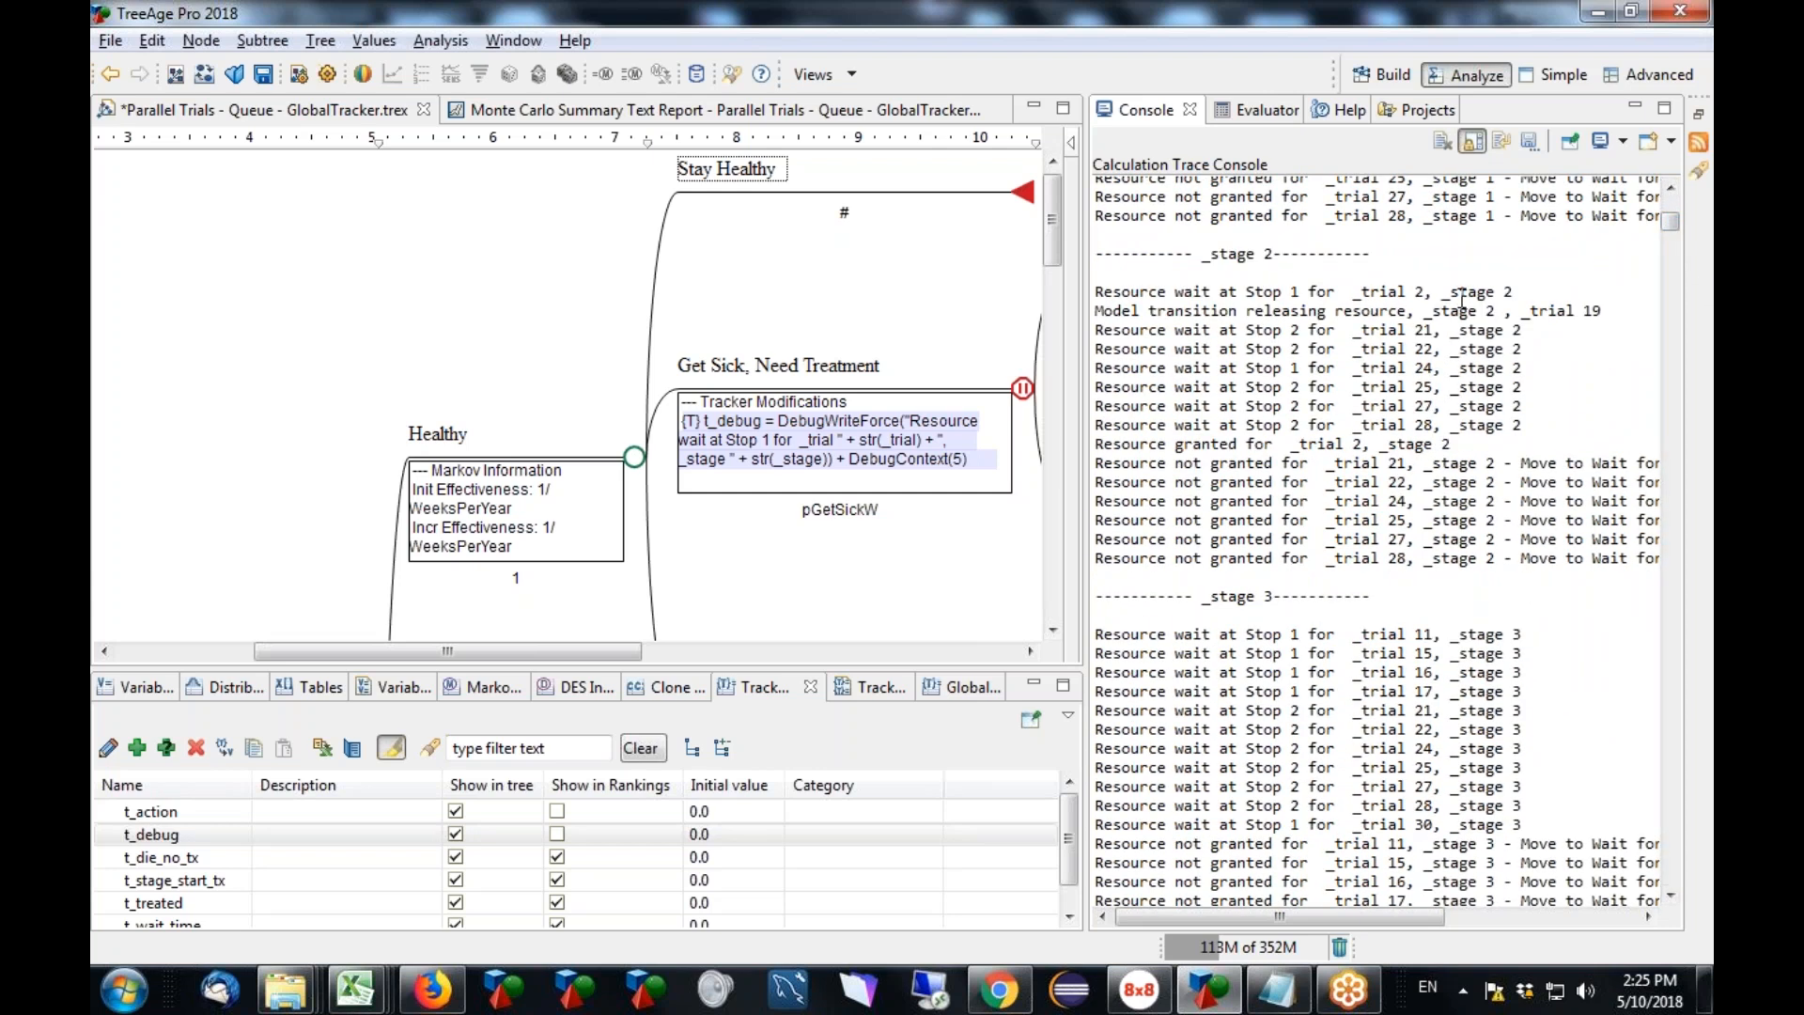
drag(1157, 311, 1630, 314)
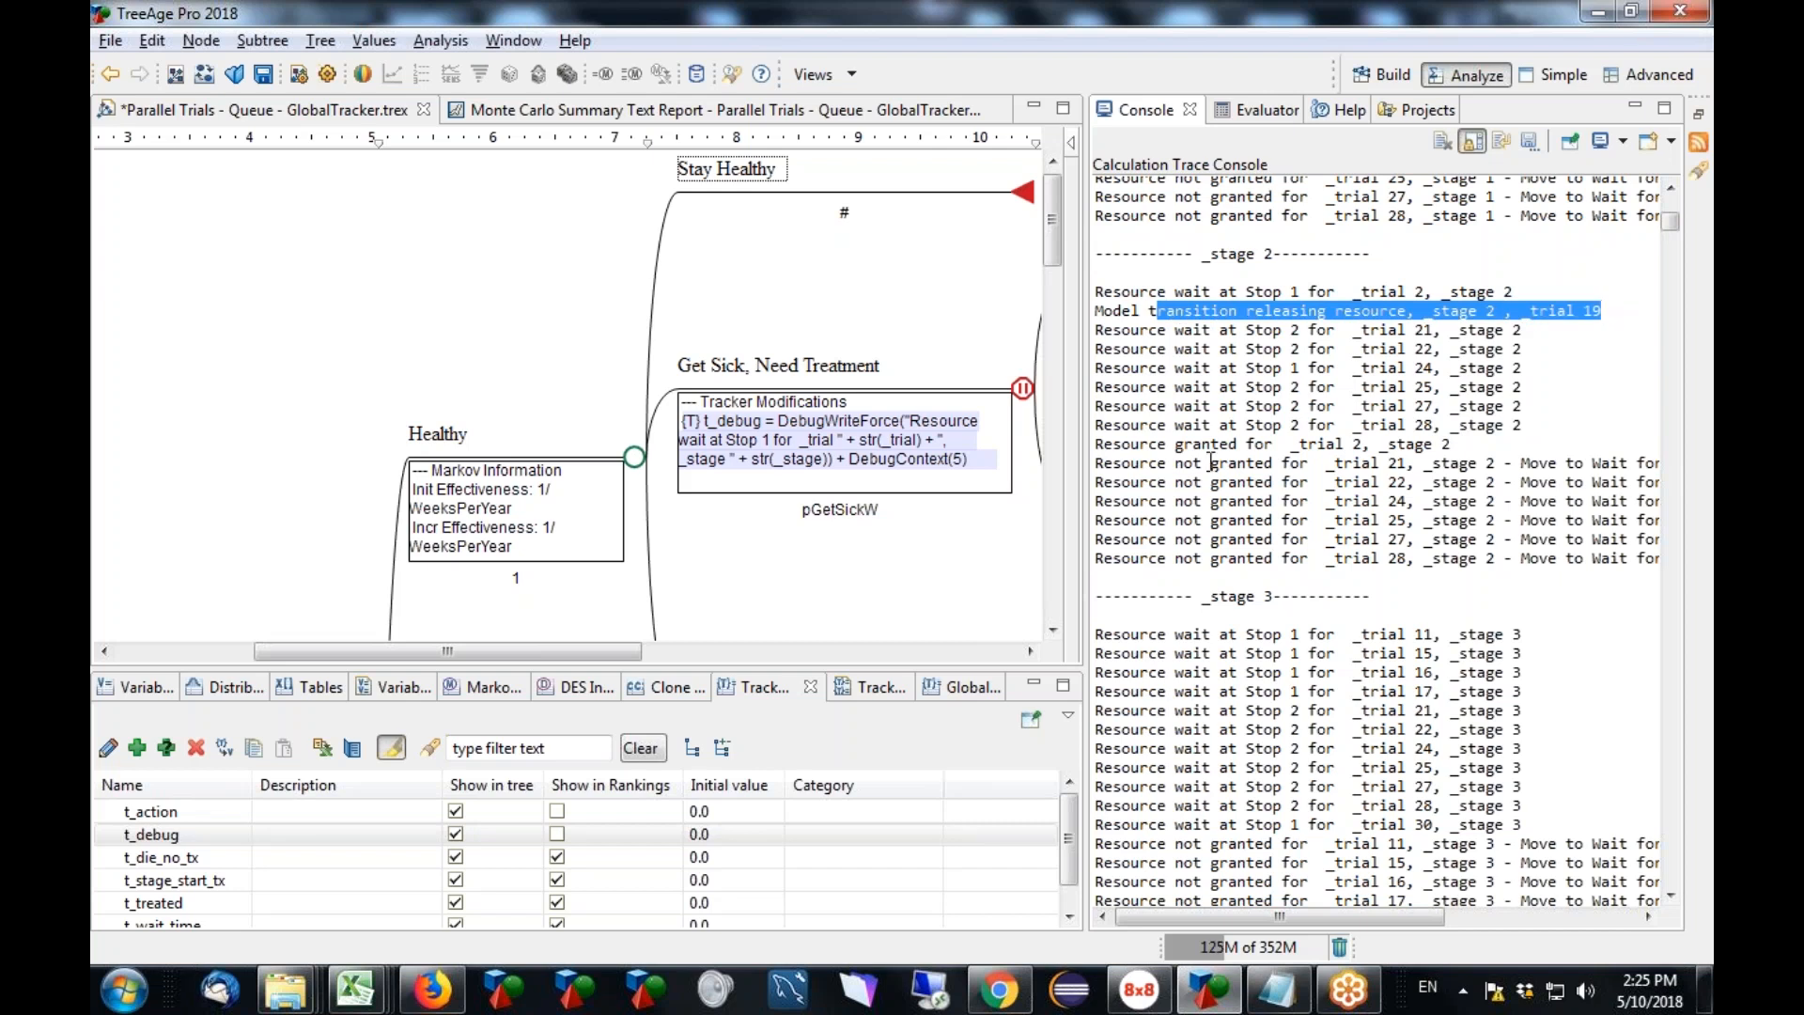
drag(1167, 444, 1520, 449)
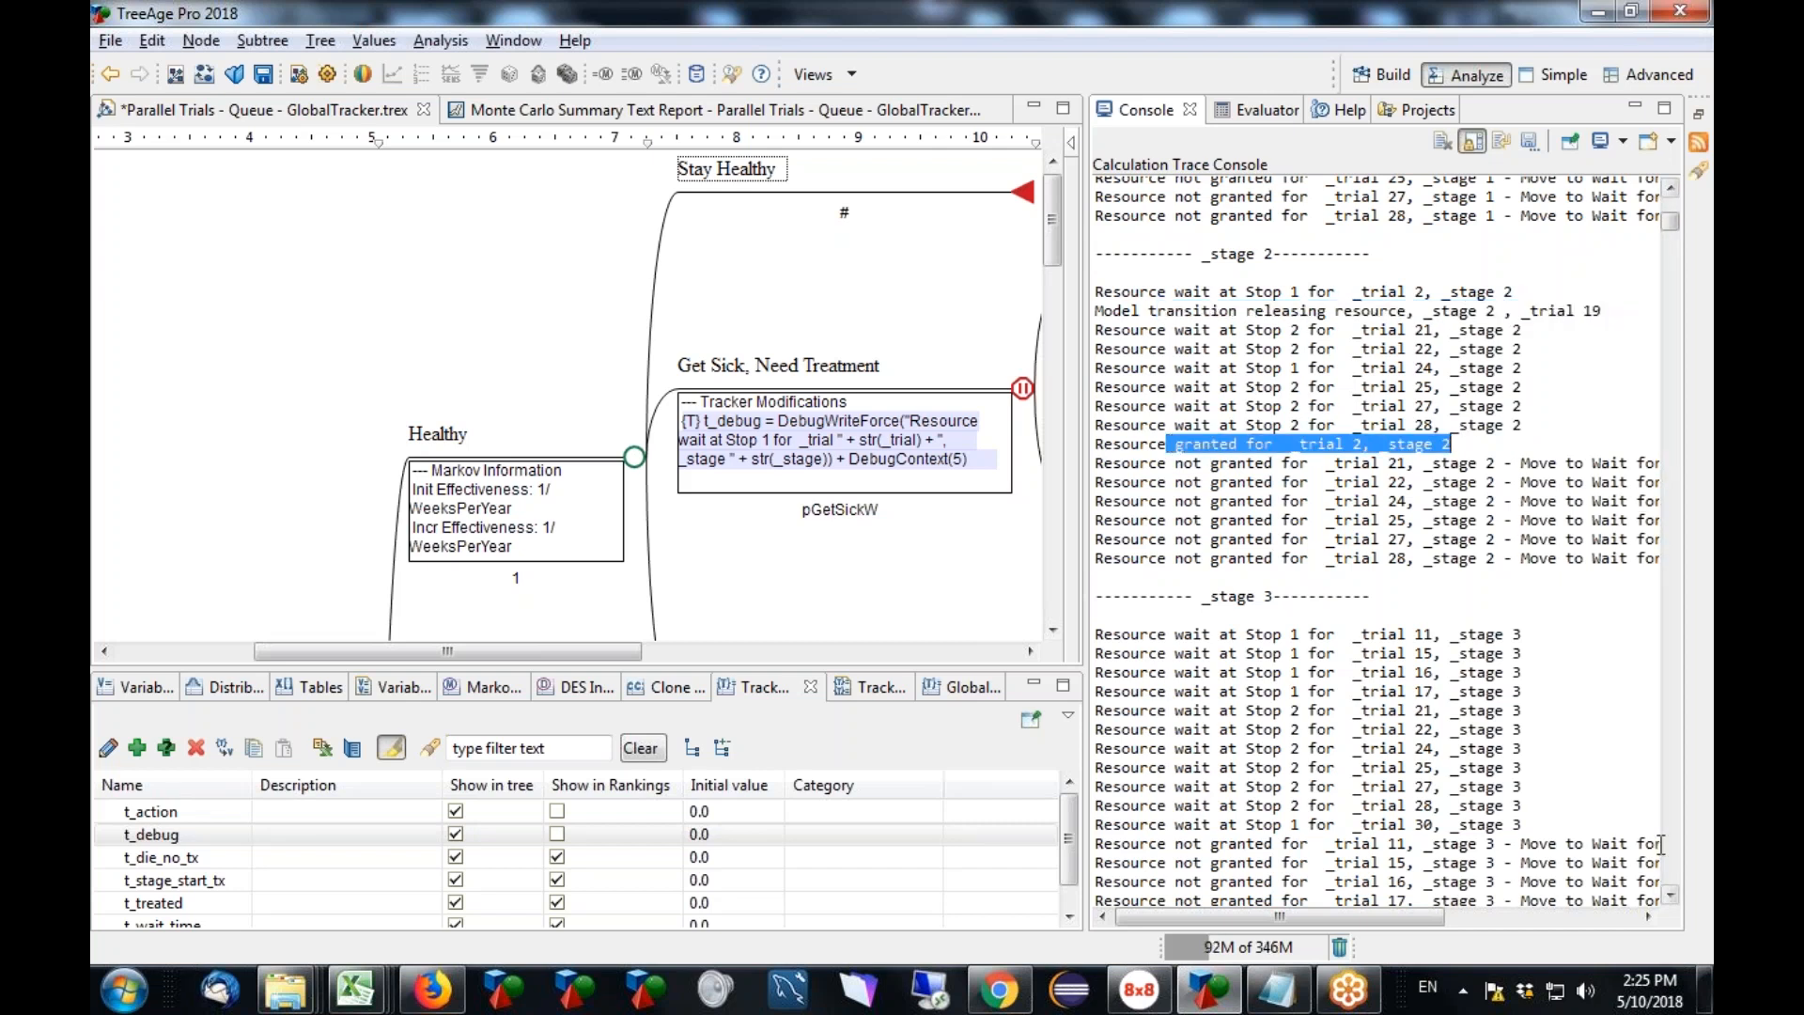
click(1671, 897)
click(1671, 897)
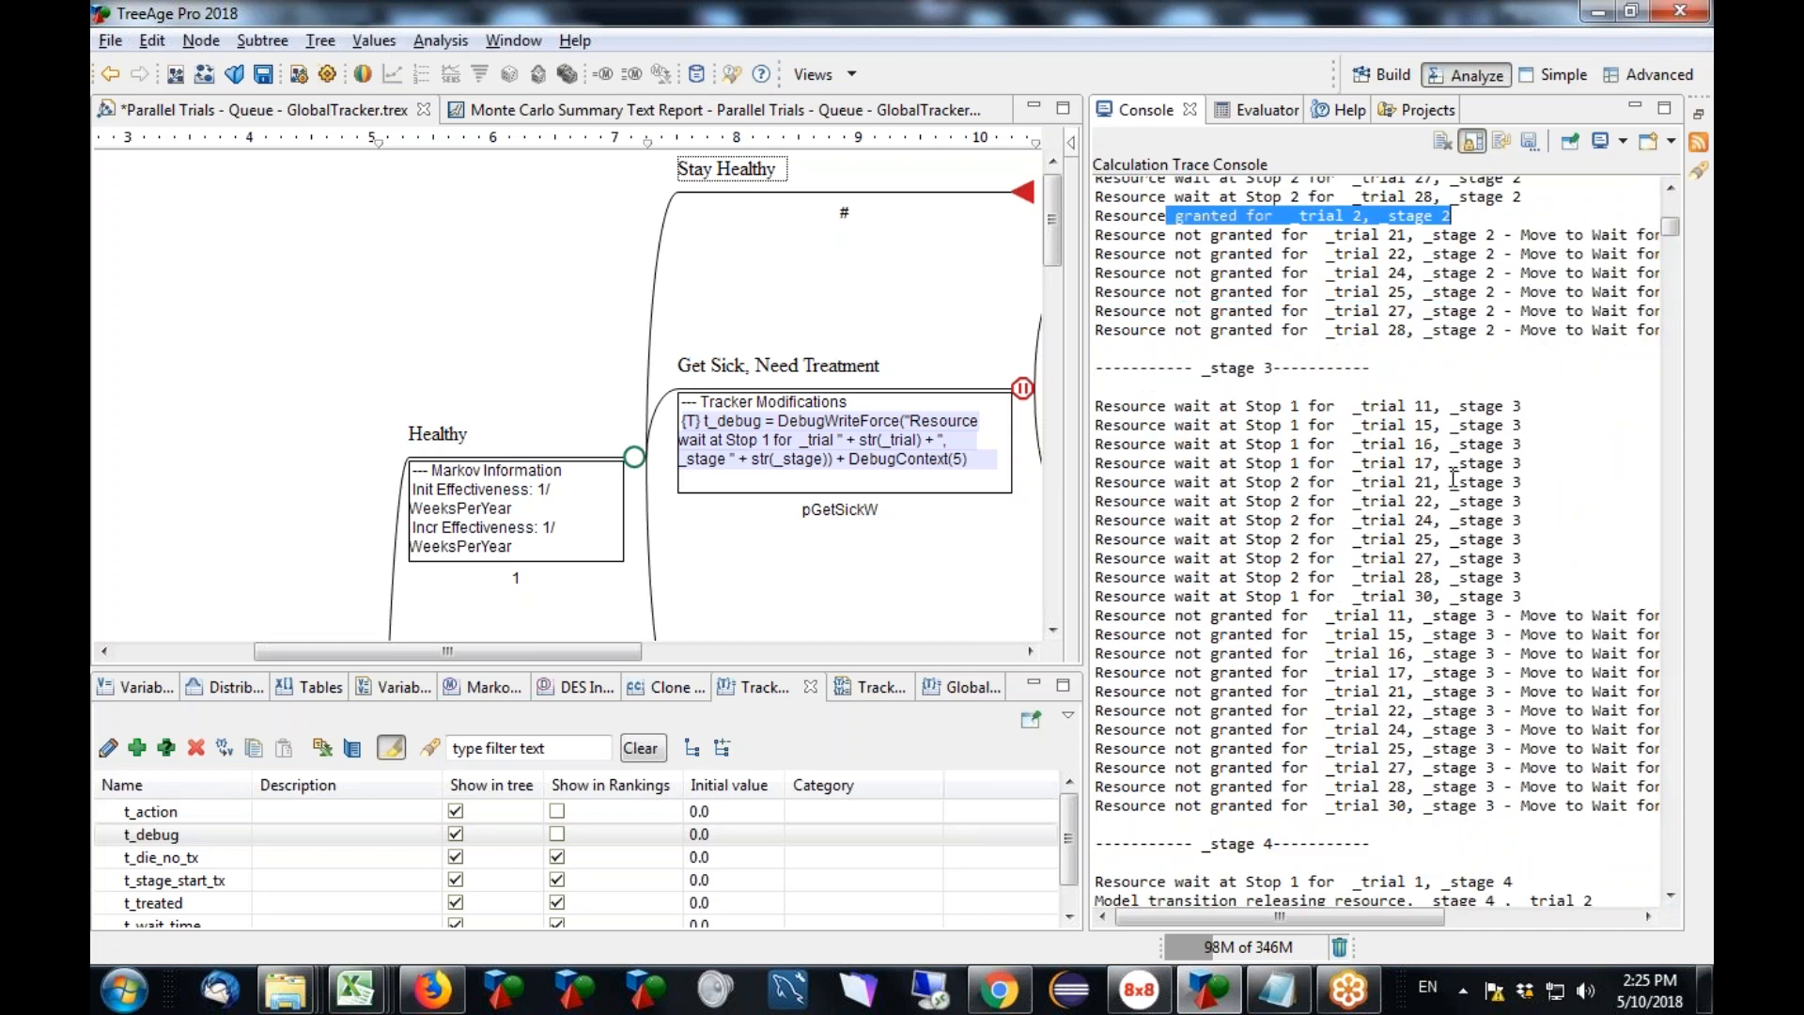
Examine the stage 4 trace lines for the resource releases by trials 2 and 14 and the grants to trials 1 and 5.
click(1671, 897)
click(1671, 896)
drag(1148, 540, 1593, 541)
drag(1353, 598, 1602, 598)
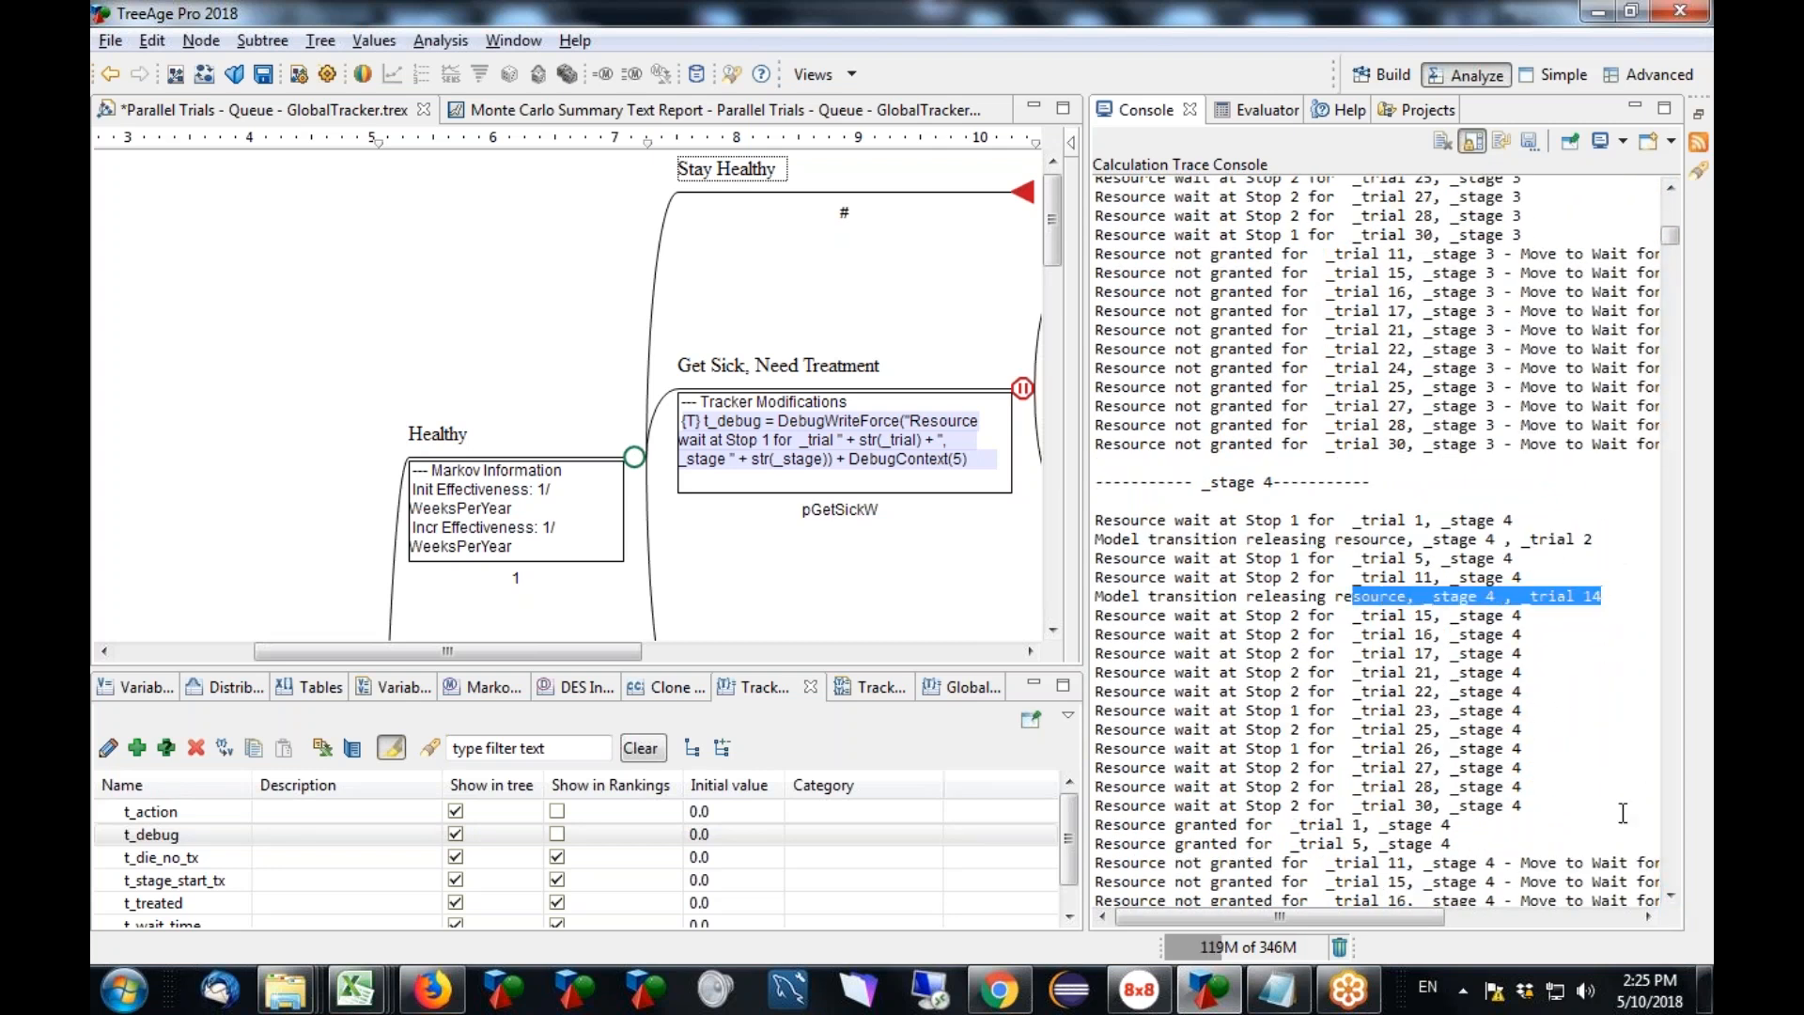
click(1671, 897)
click(1671, 897)
click(1671, 897)
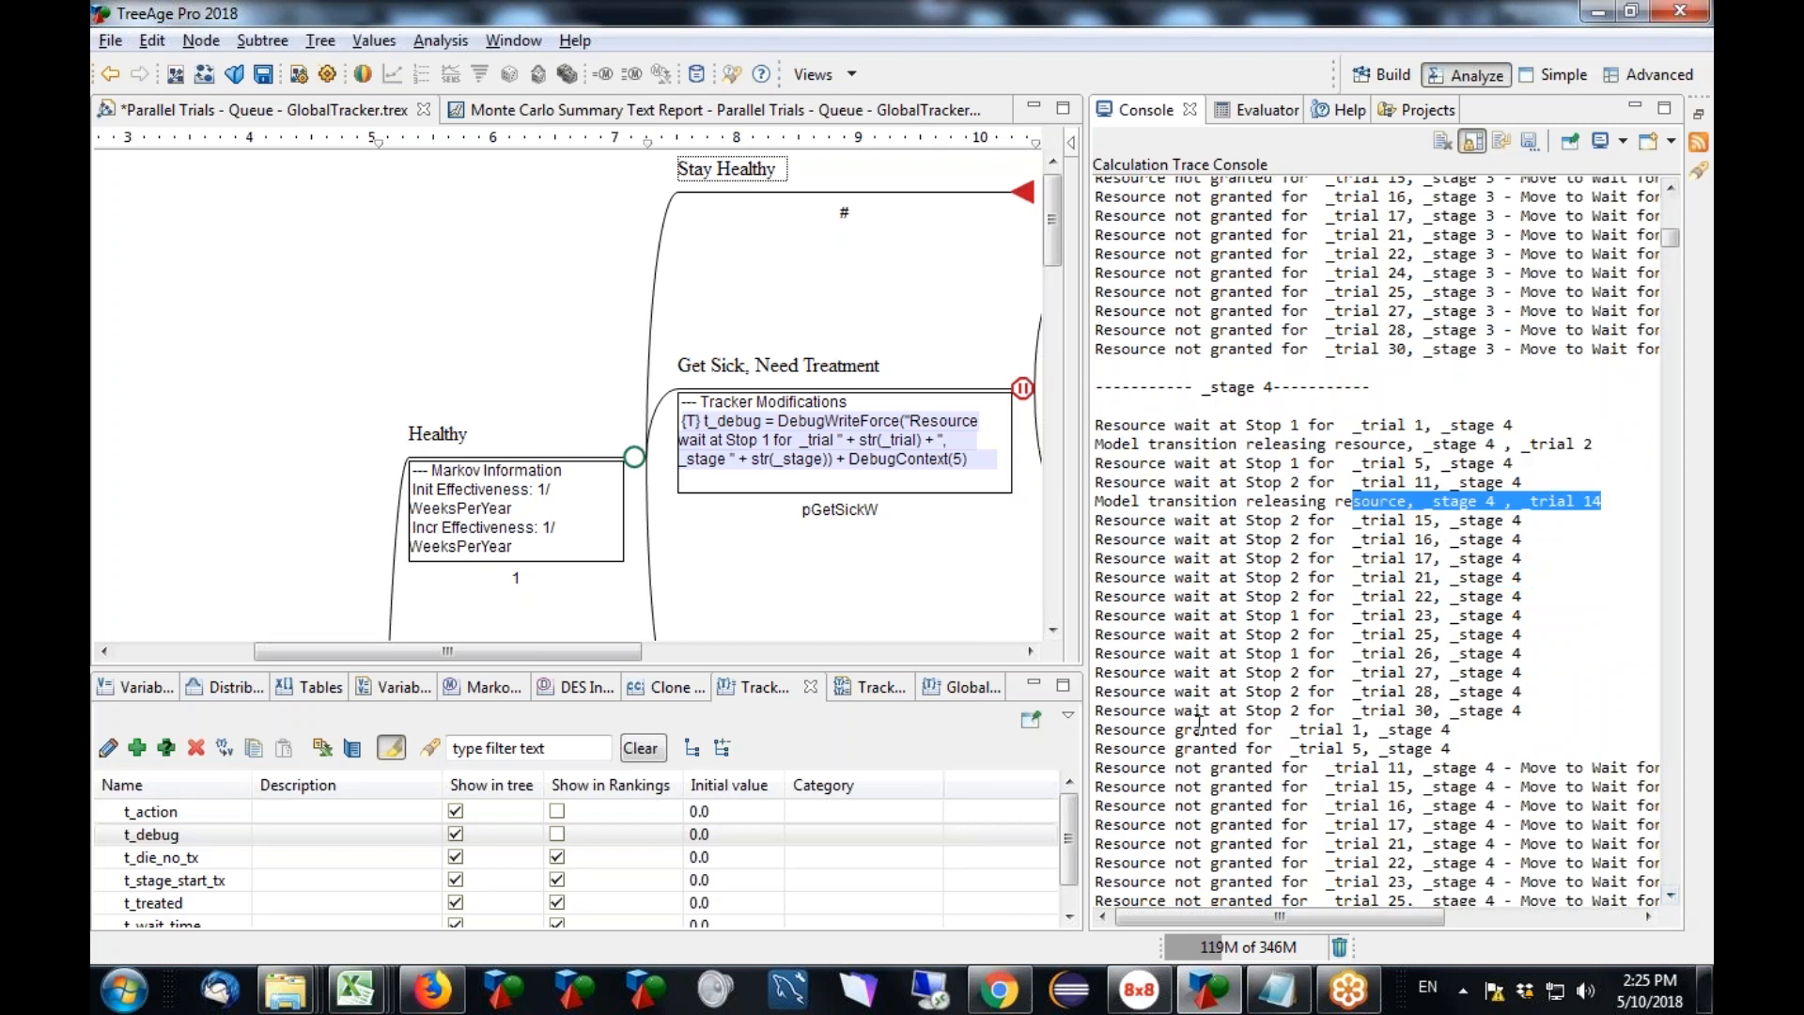
drag(1192, 732, 1452, 749)
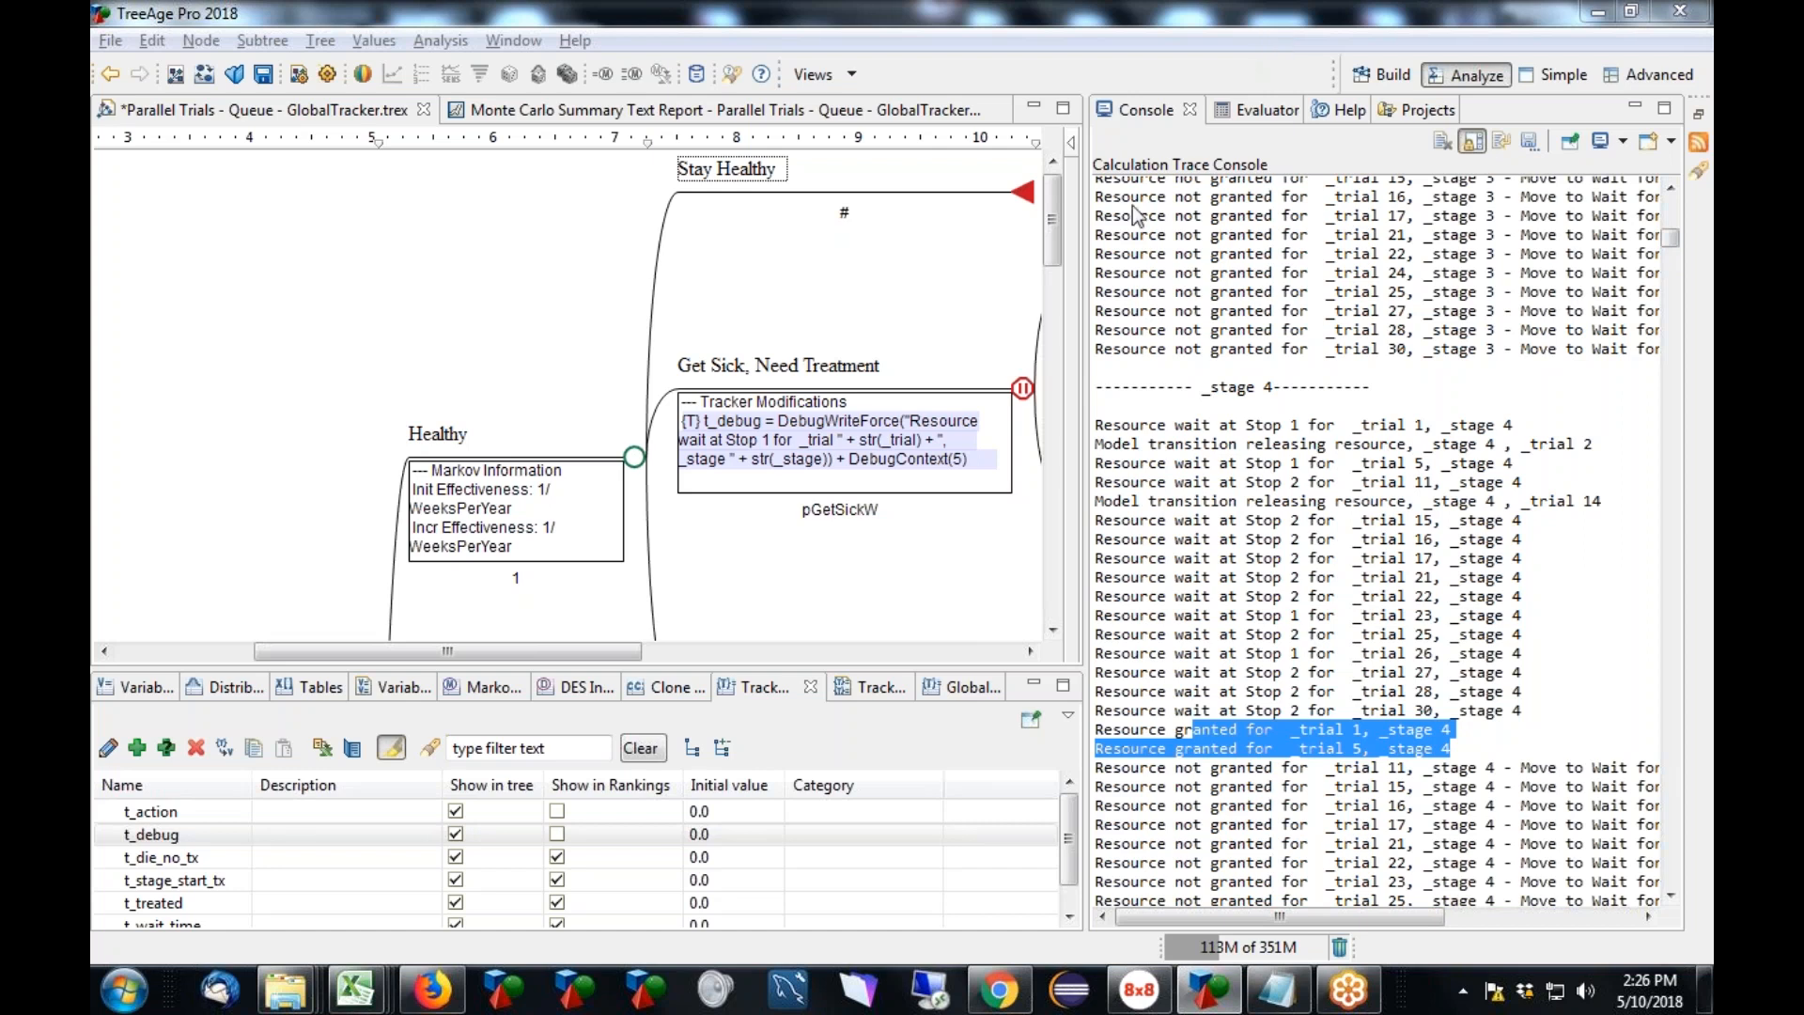
Switch to Chrome to view the TreeAge Pro Webinars page, and return to TreeAge Pro.
click(999, 989)
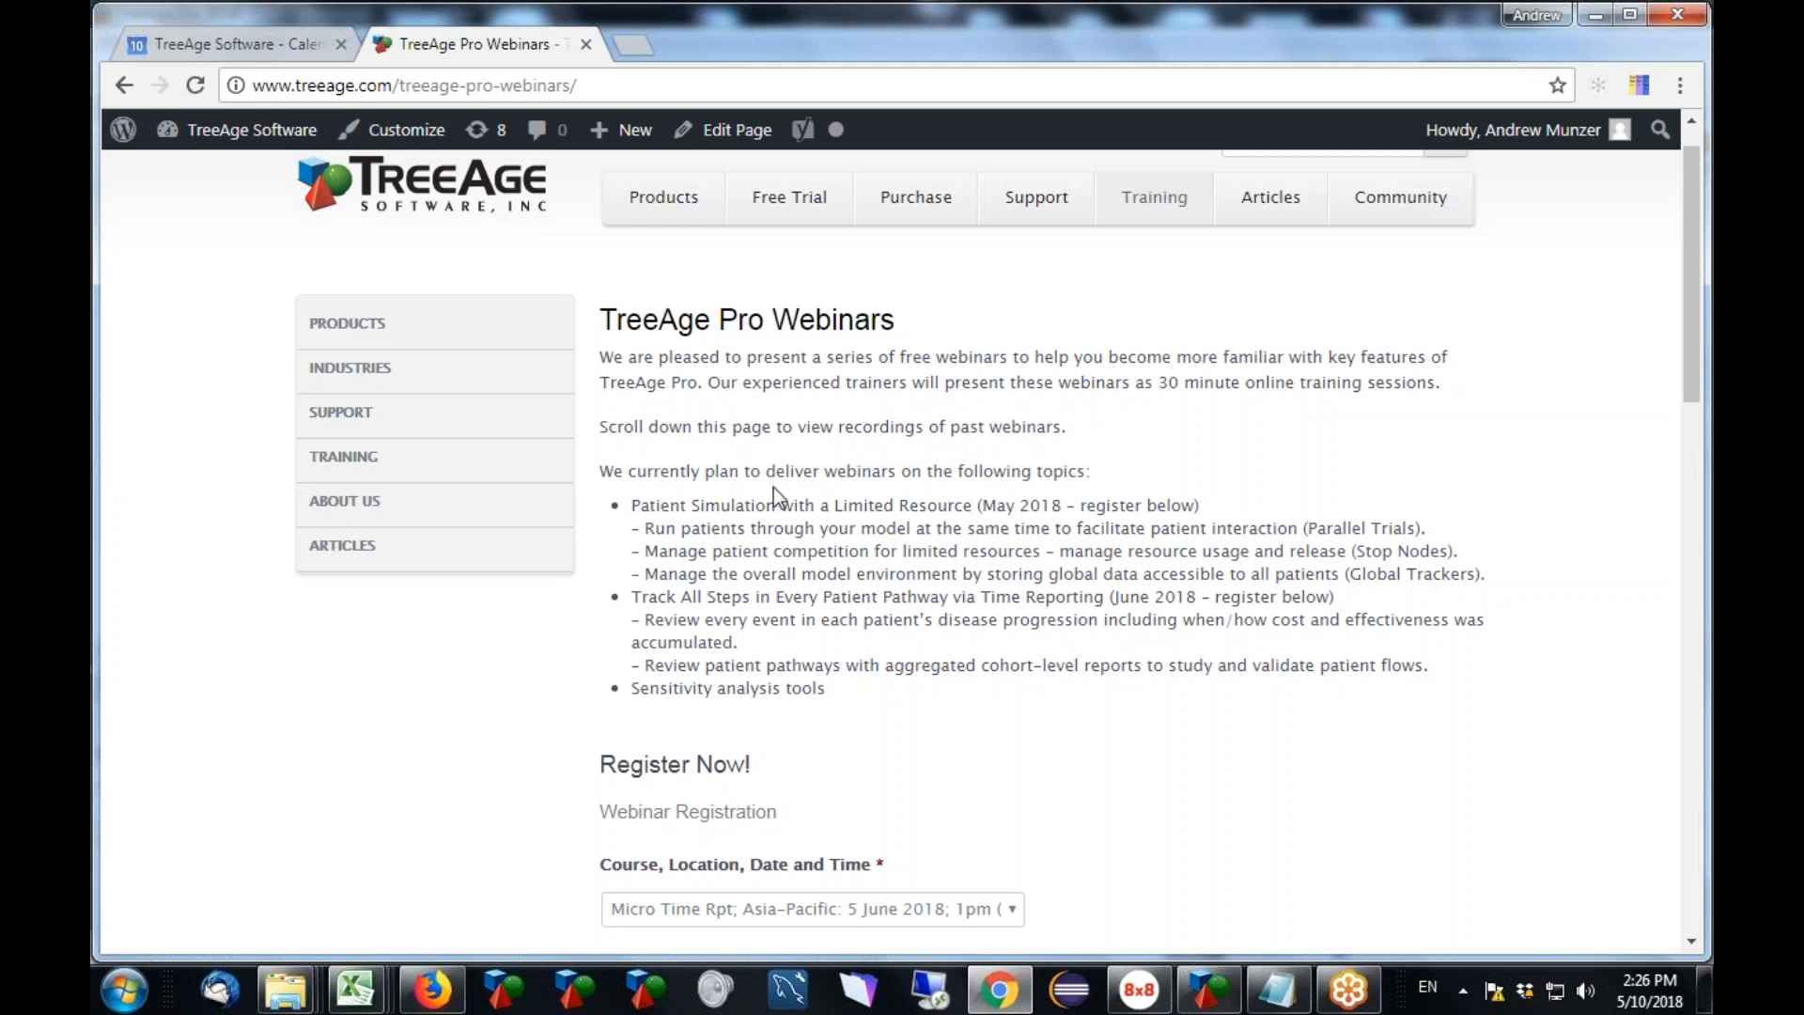
key(alt+Tab)
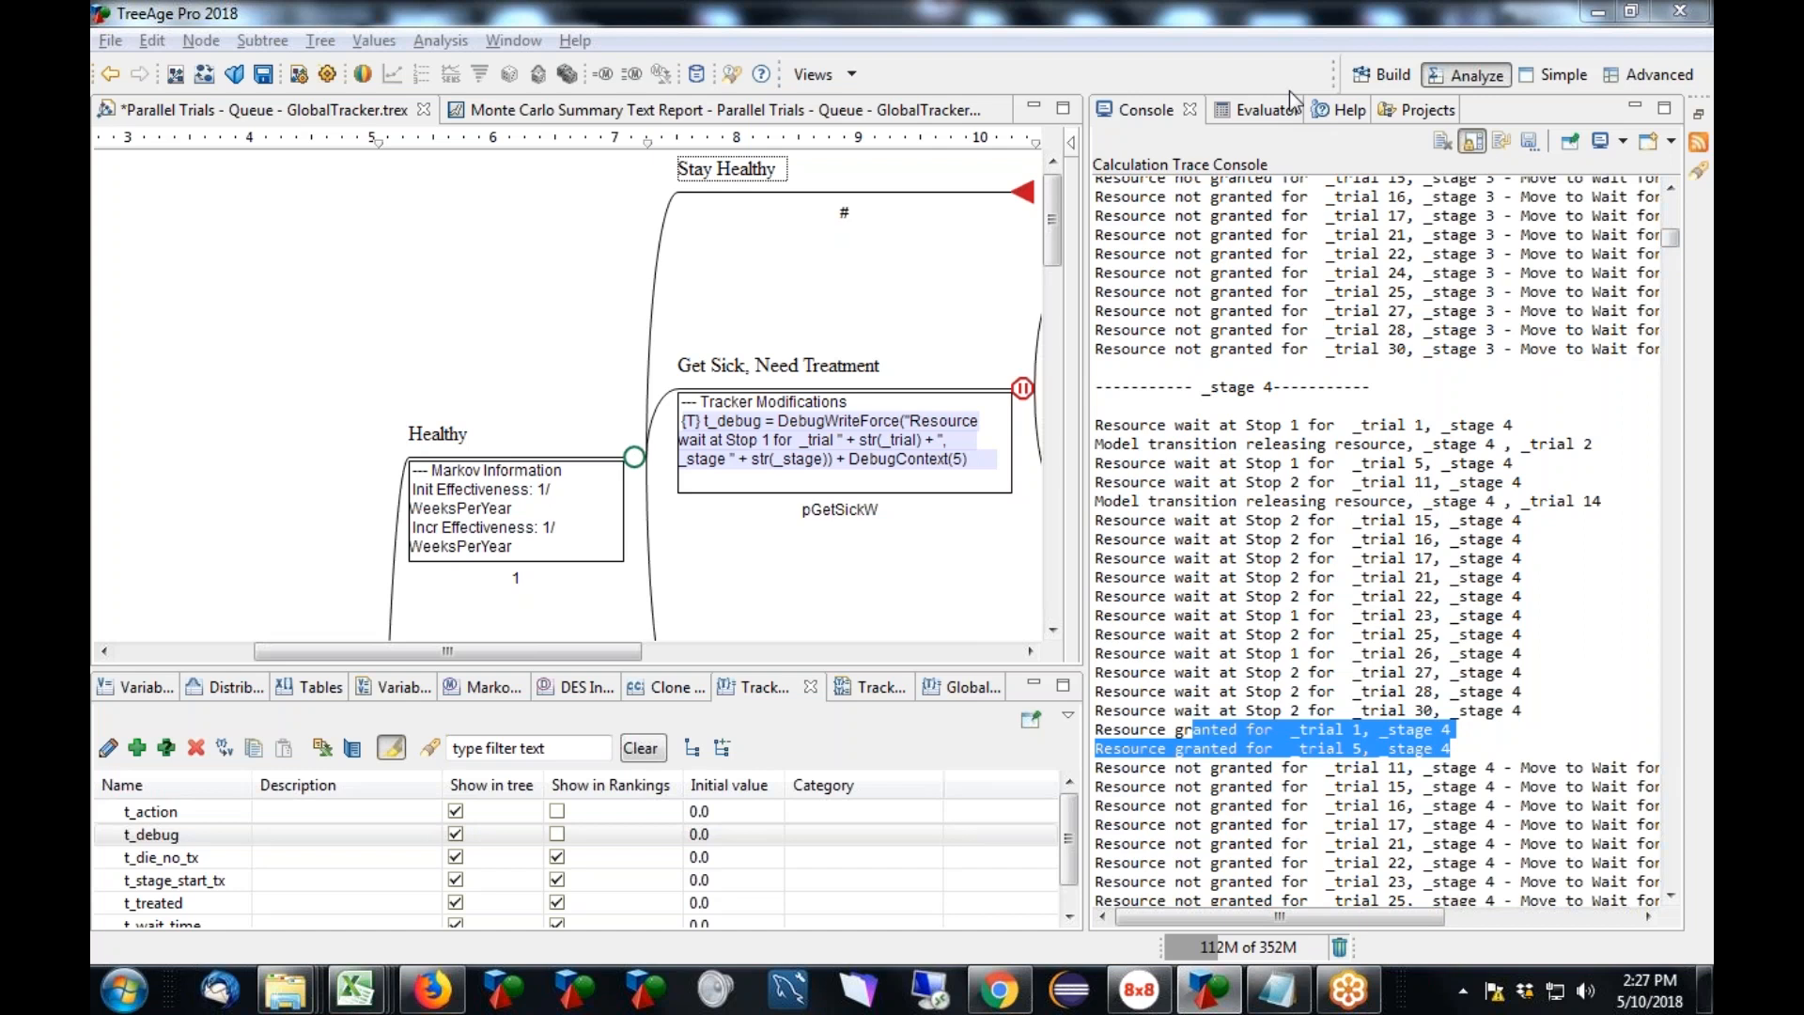
Open the Parallel Trials - Queue - Python.trex example model and show its variables in a taller pane.
click(1418, 116)
click(1410, 596)
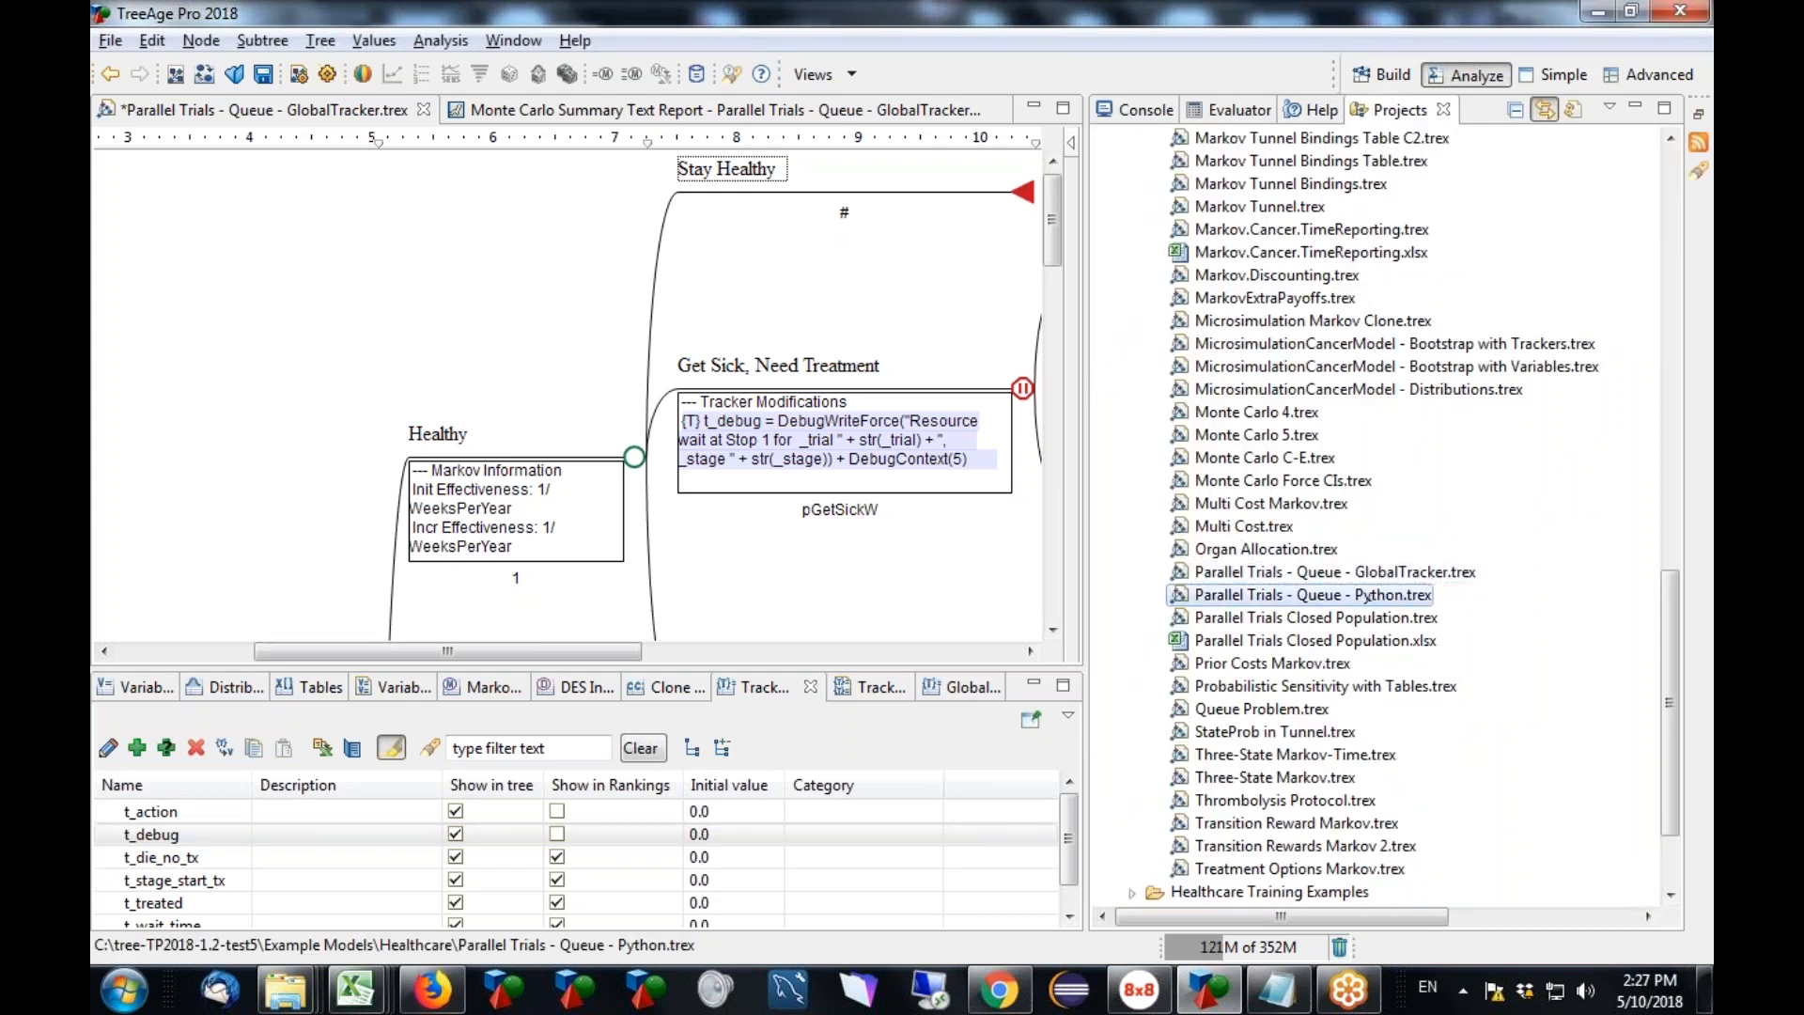
double_click(1358, 595)
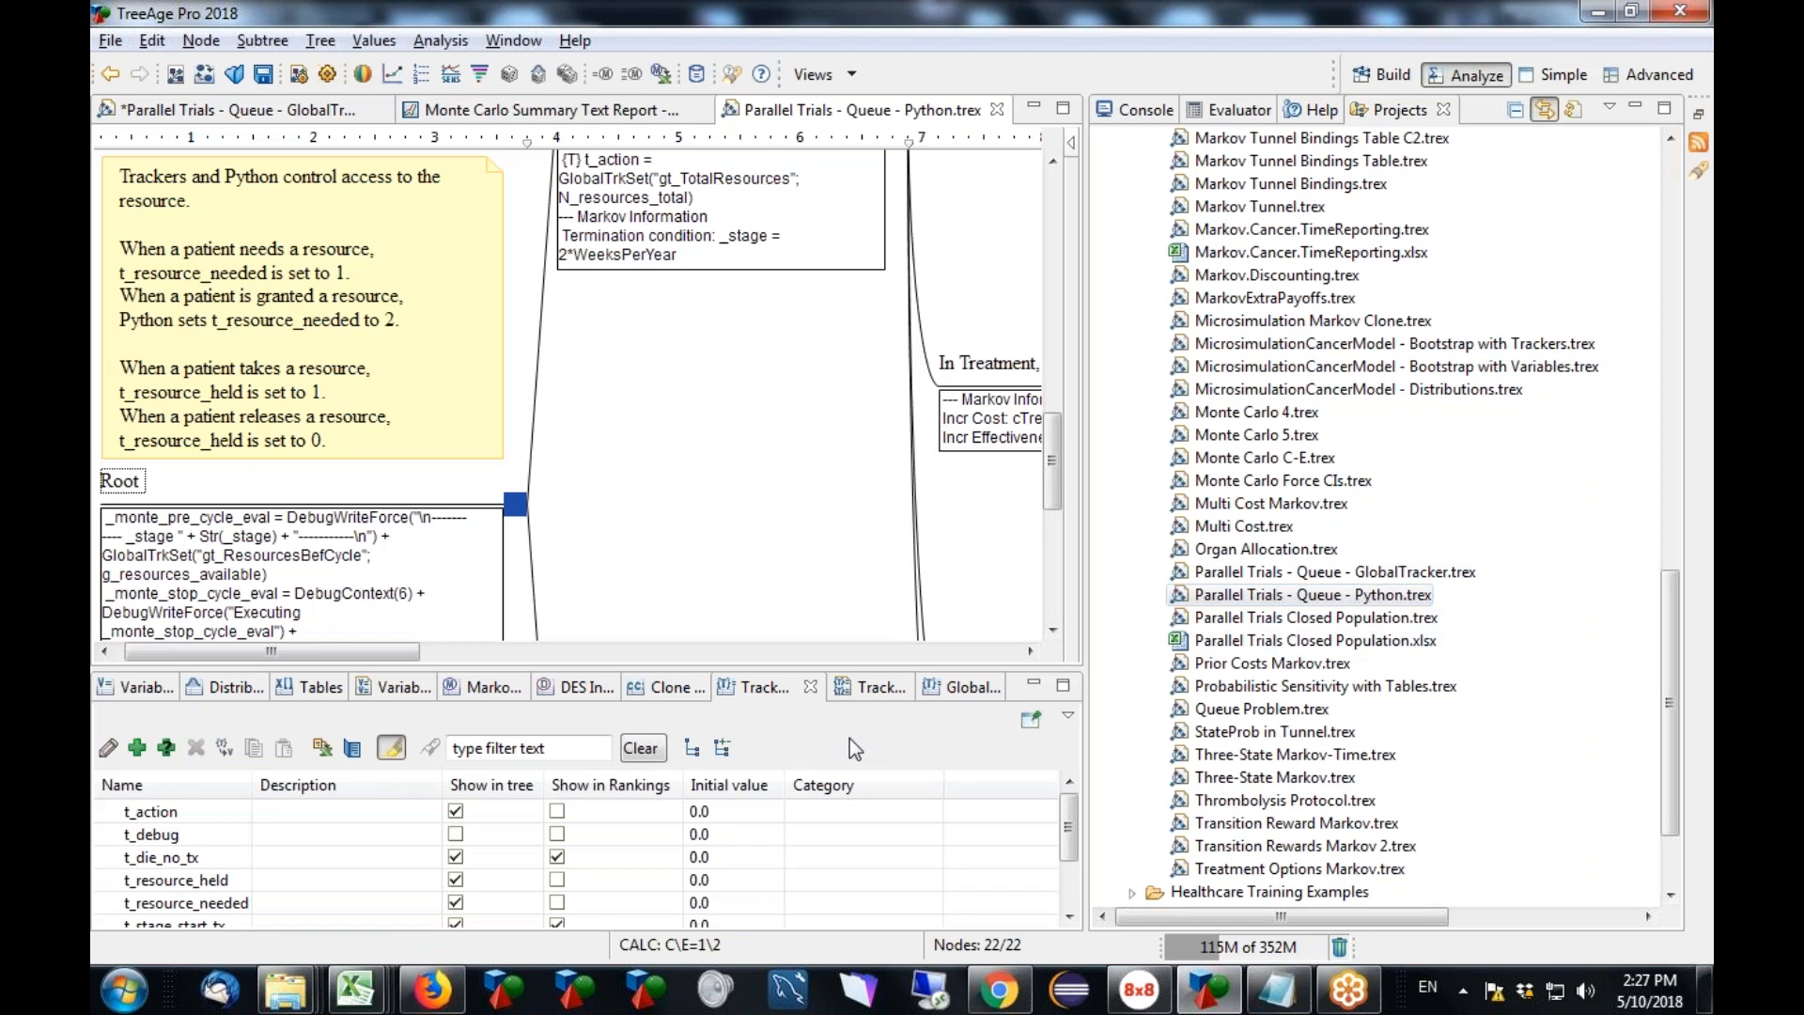
drag(467, 668, 470, 459)
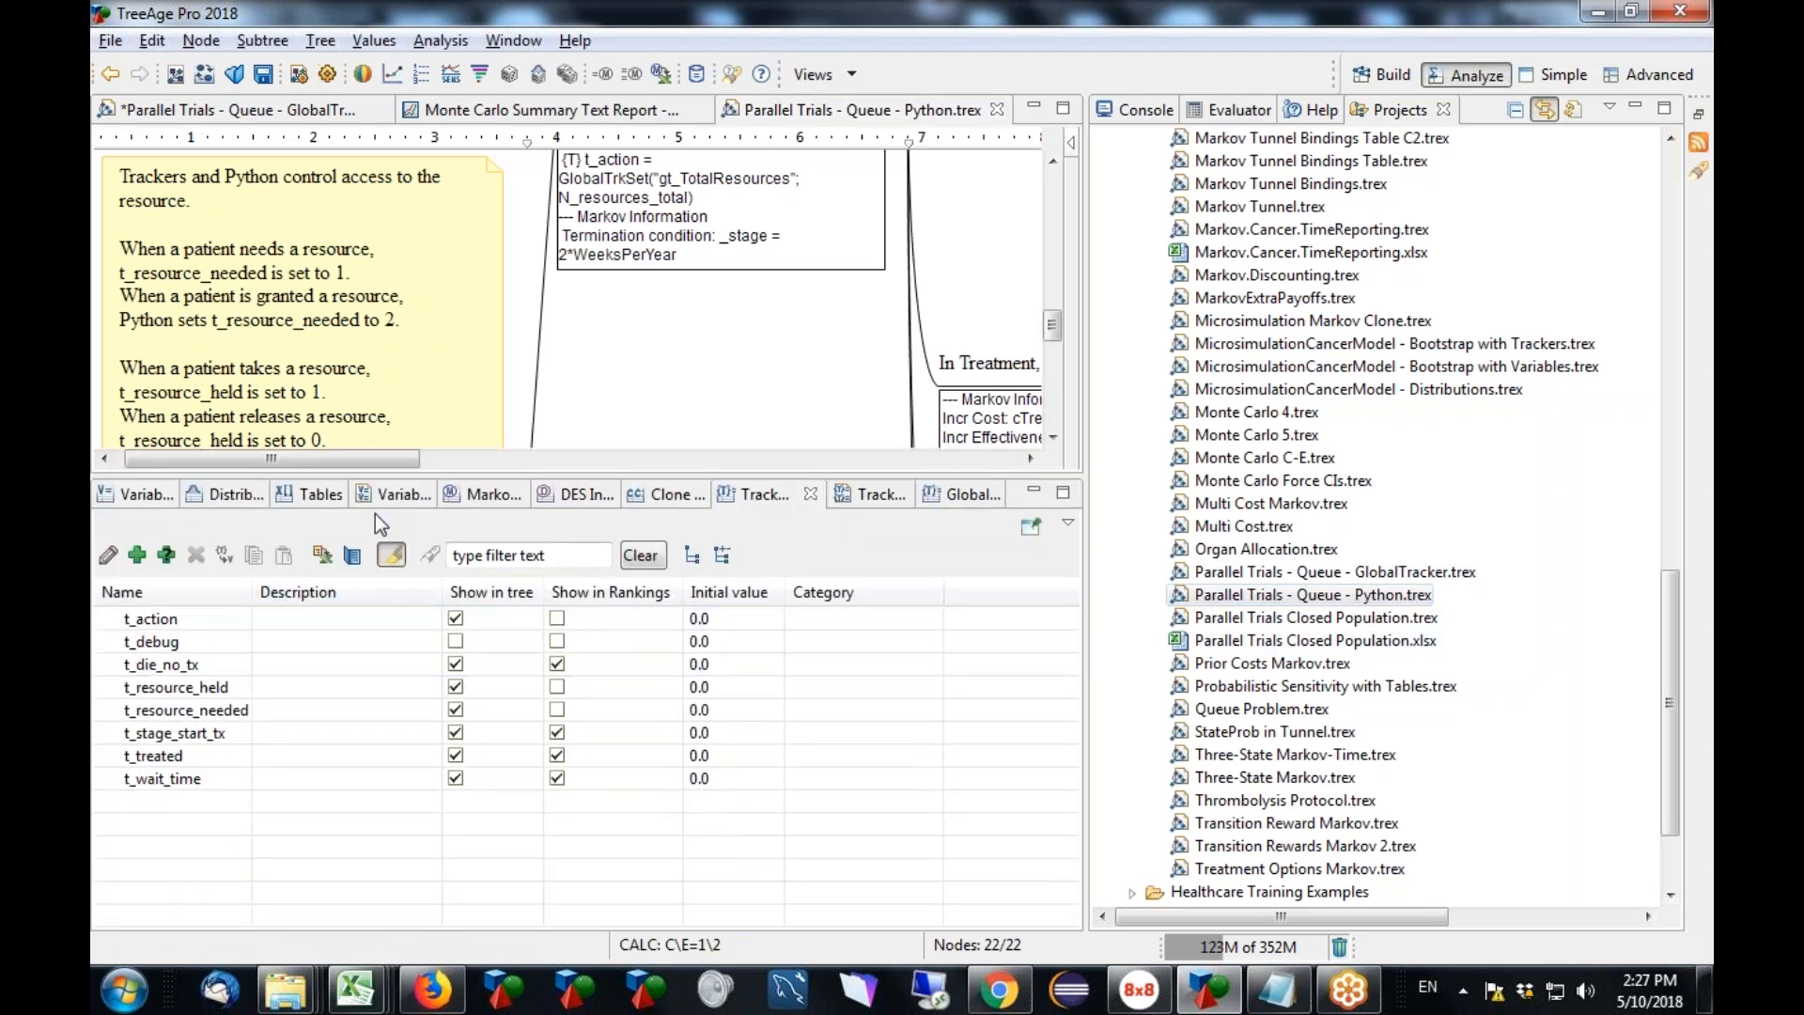
click(143, 494)
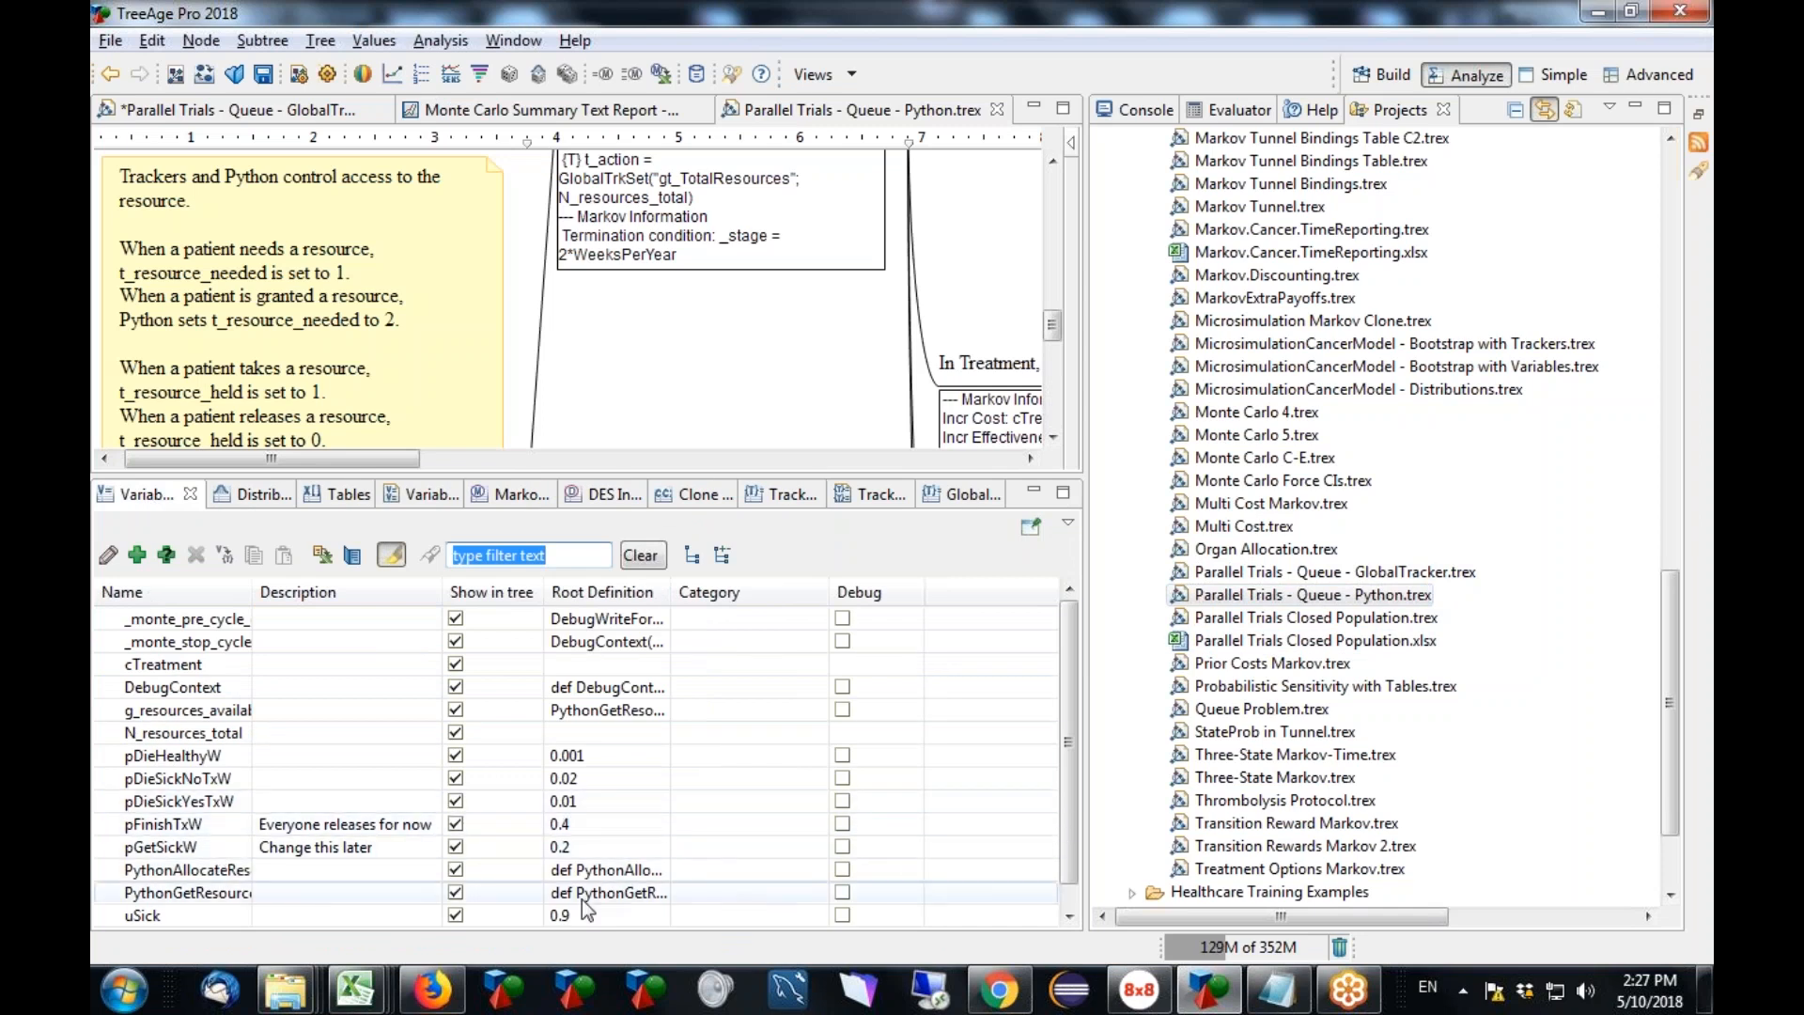
Open the PythonAllocateResources root definition, examine its Python code through the resource assignment, and close it without changes.
click(663, 872)
click(664, 873)
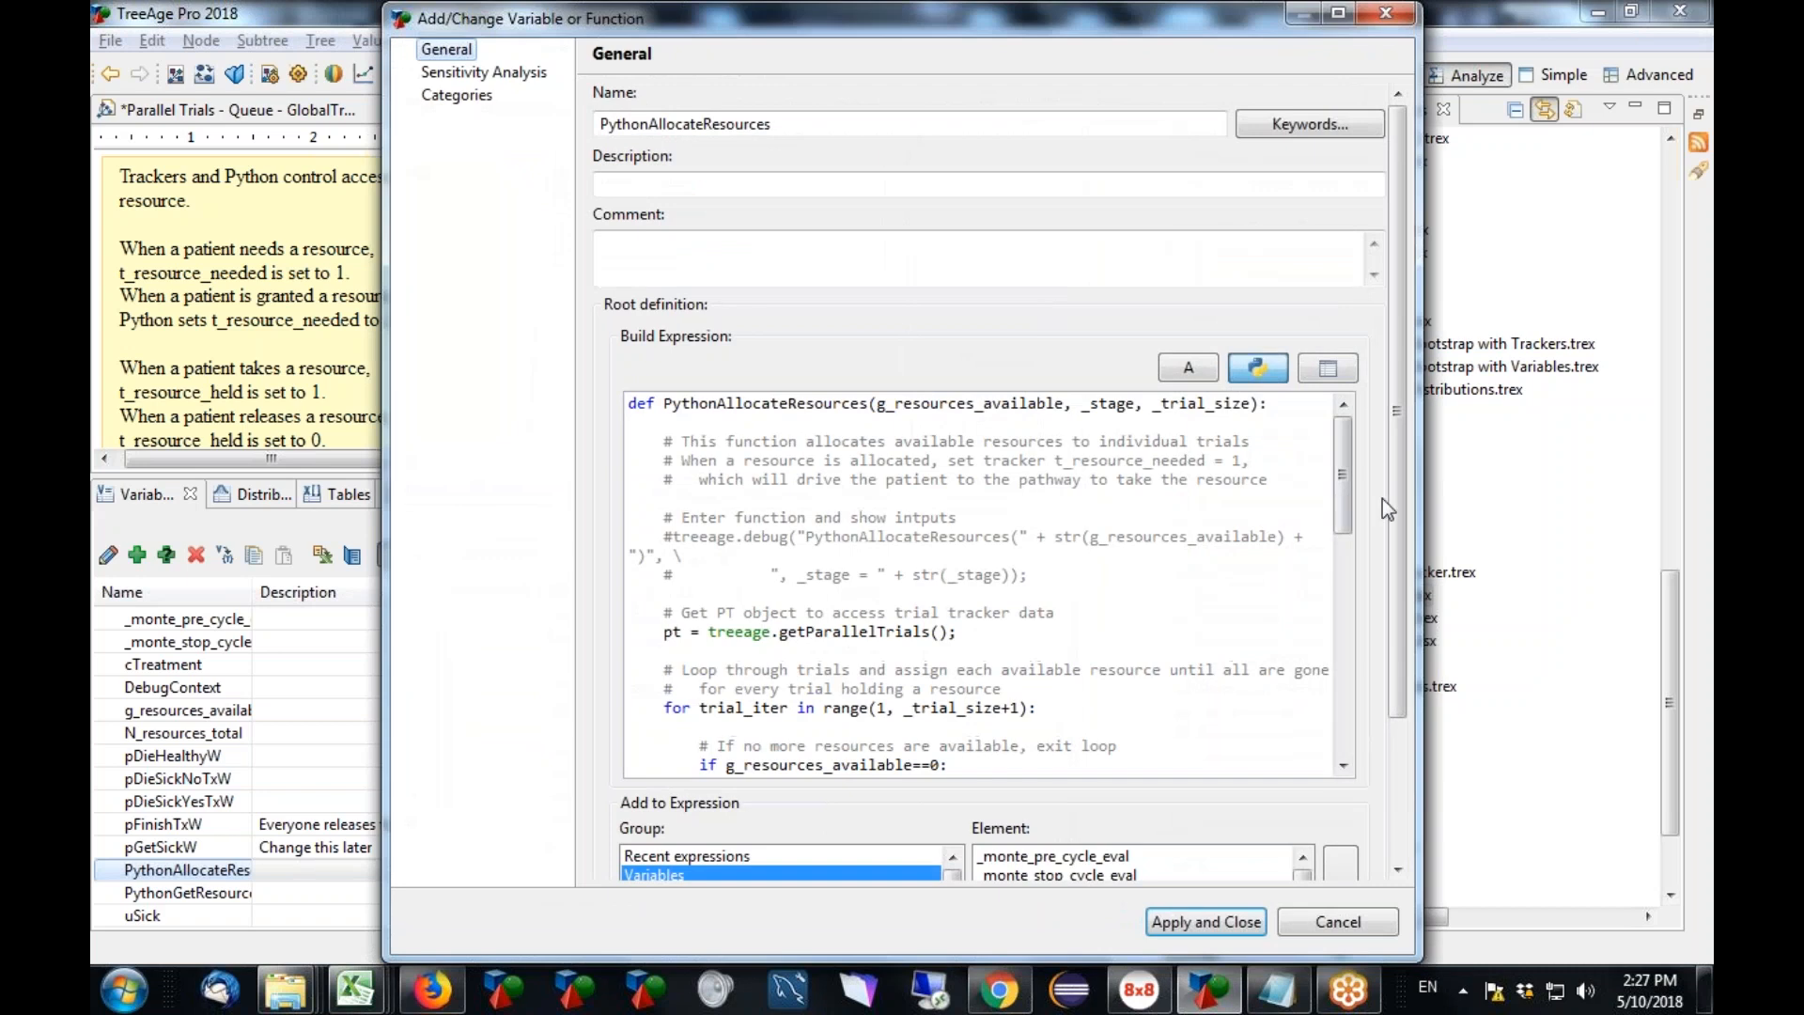
drag(1346, 503, 1332, 466)
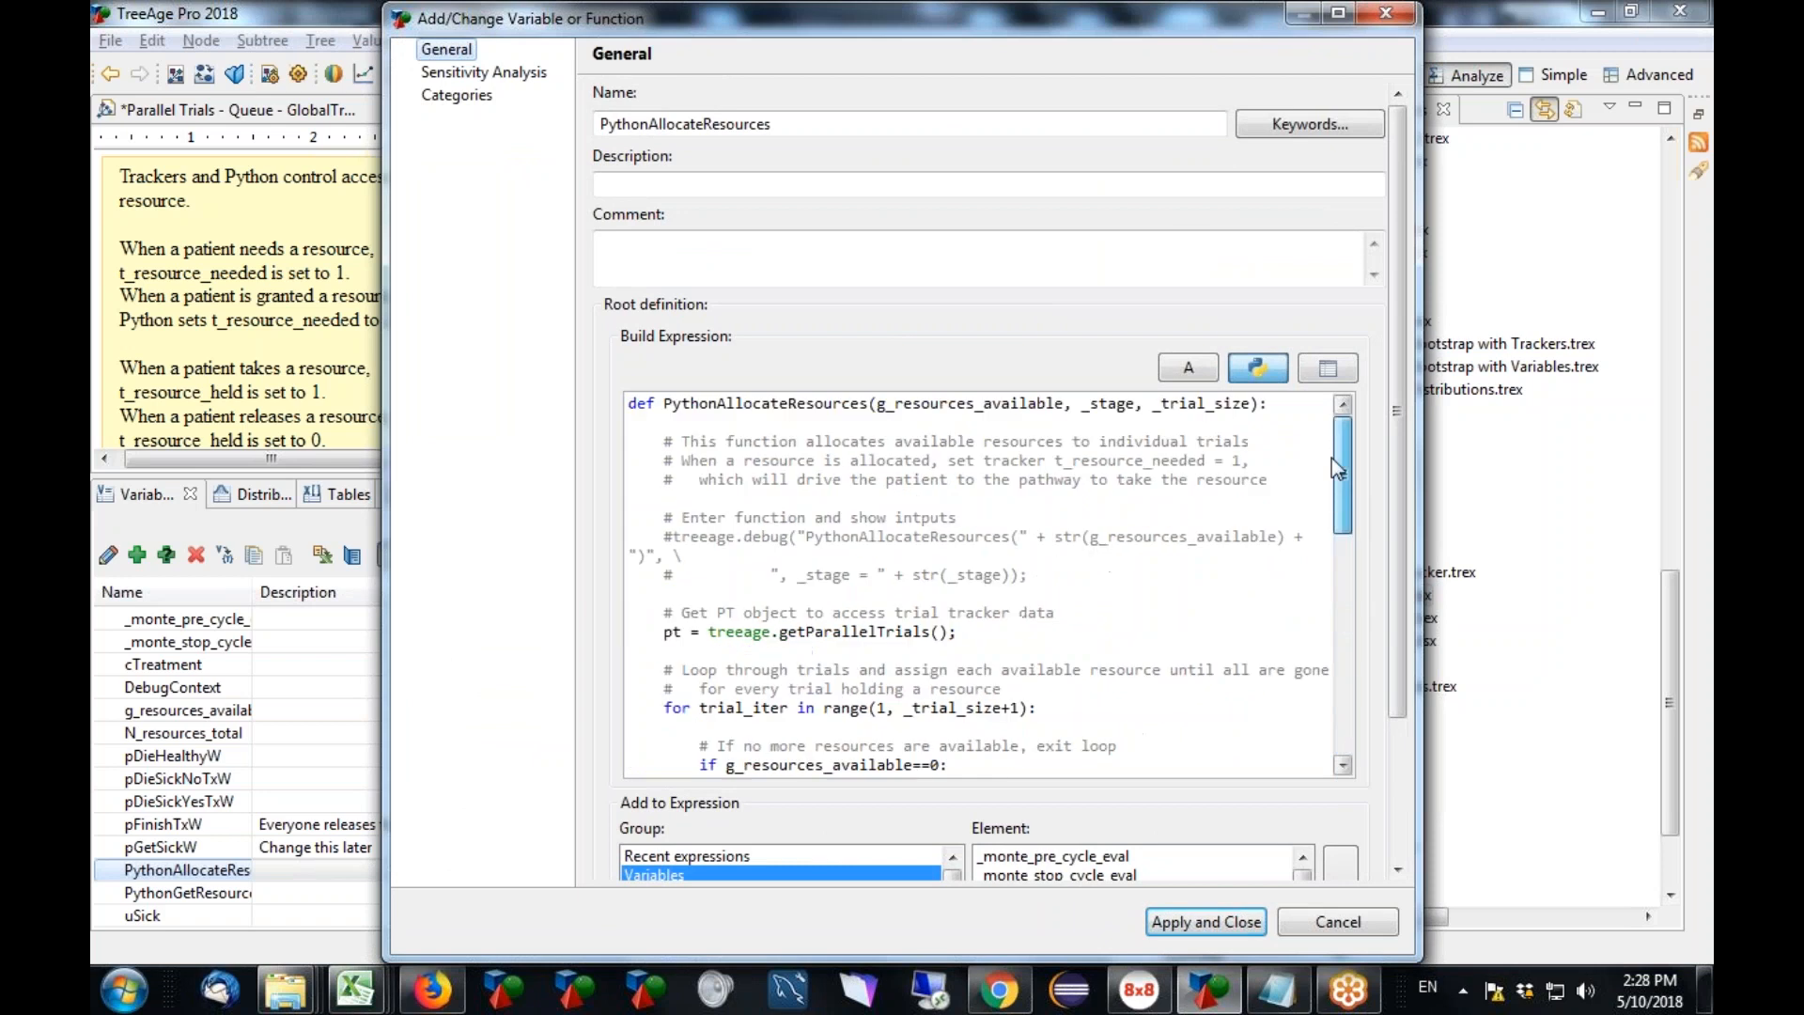
scroll(1328, 482, down, 3)
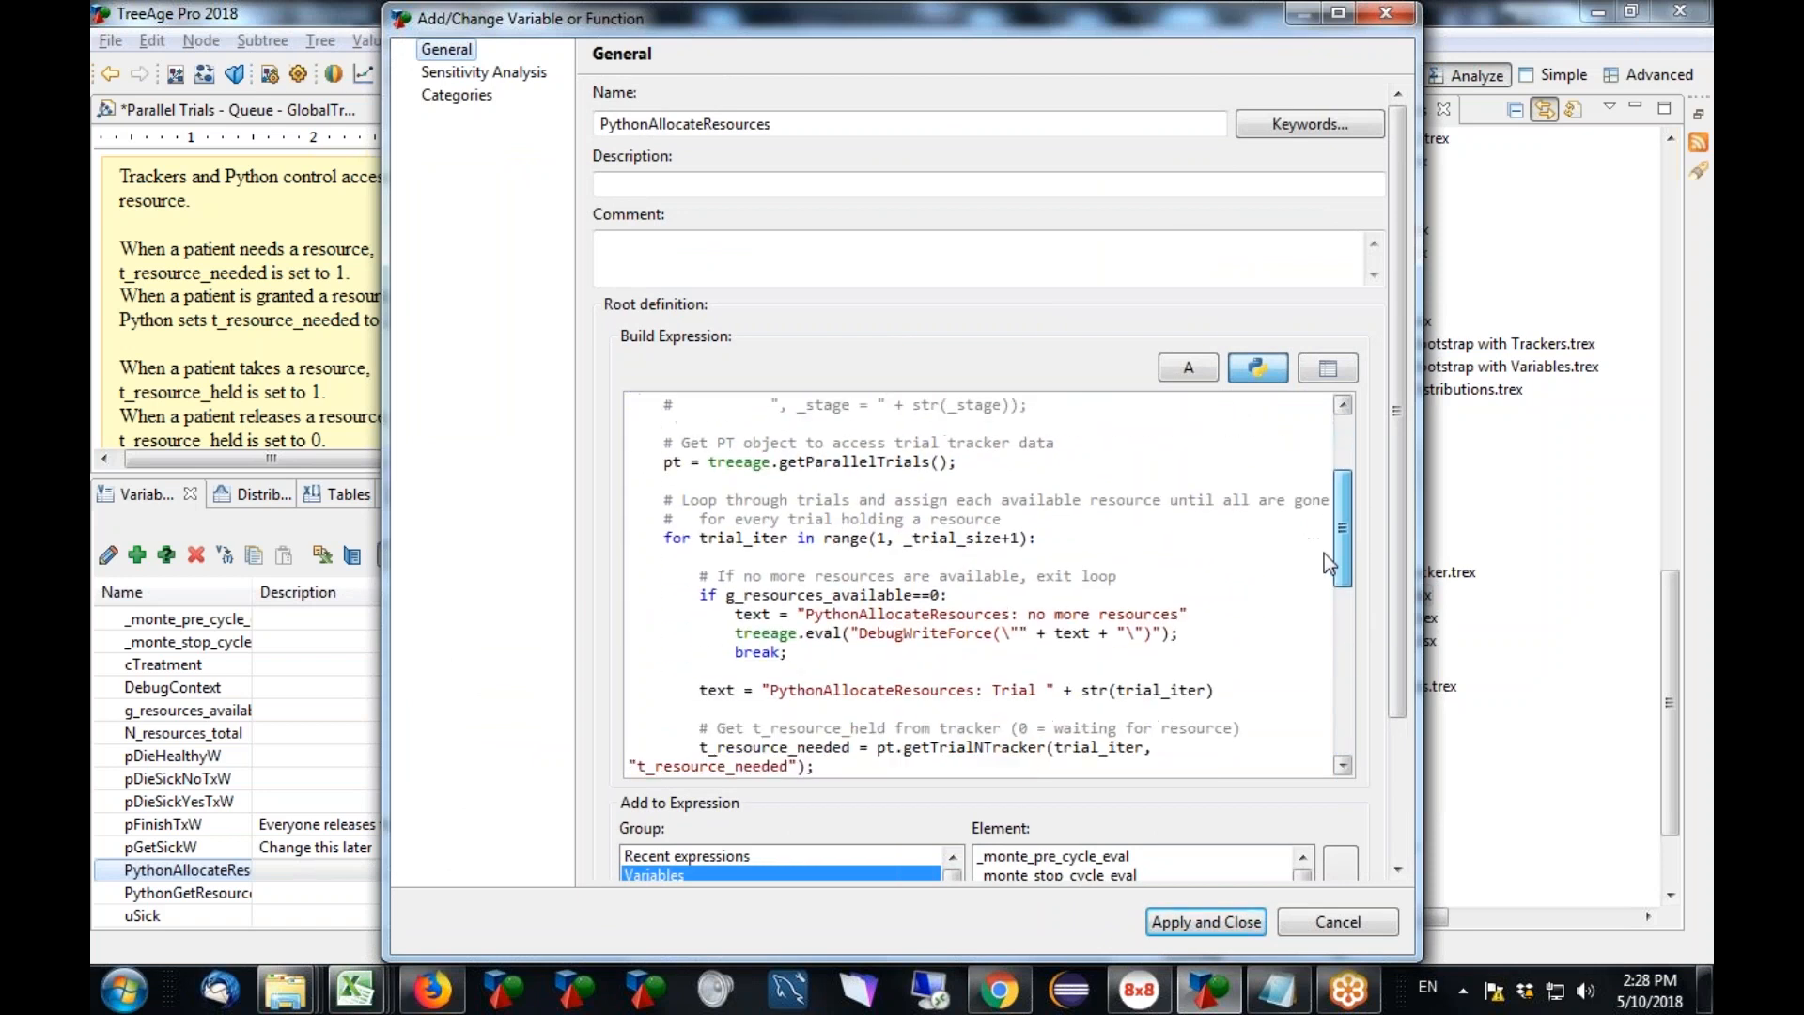
scroll(1325, 554, down, 4)
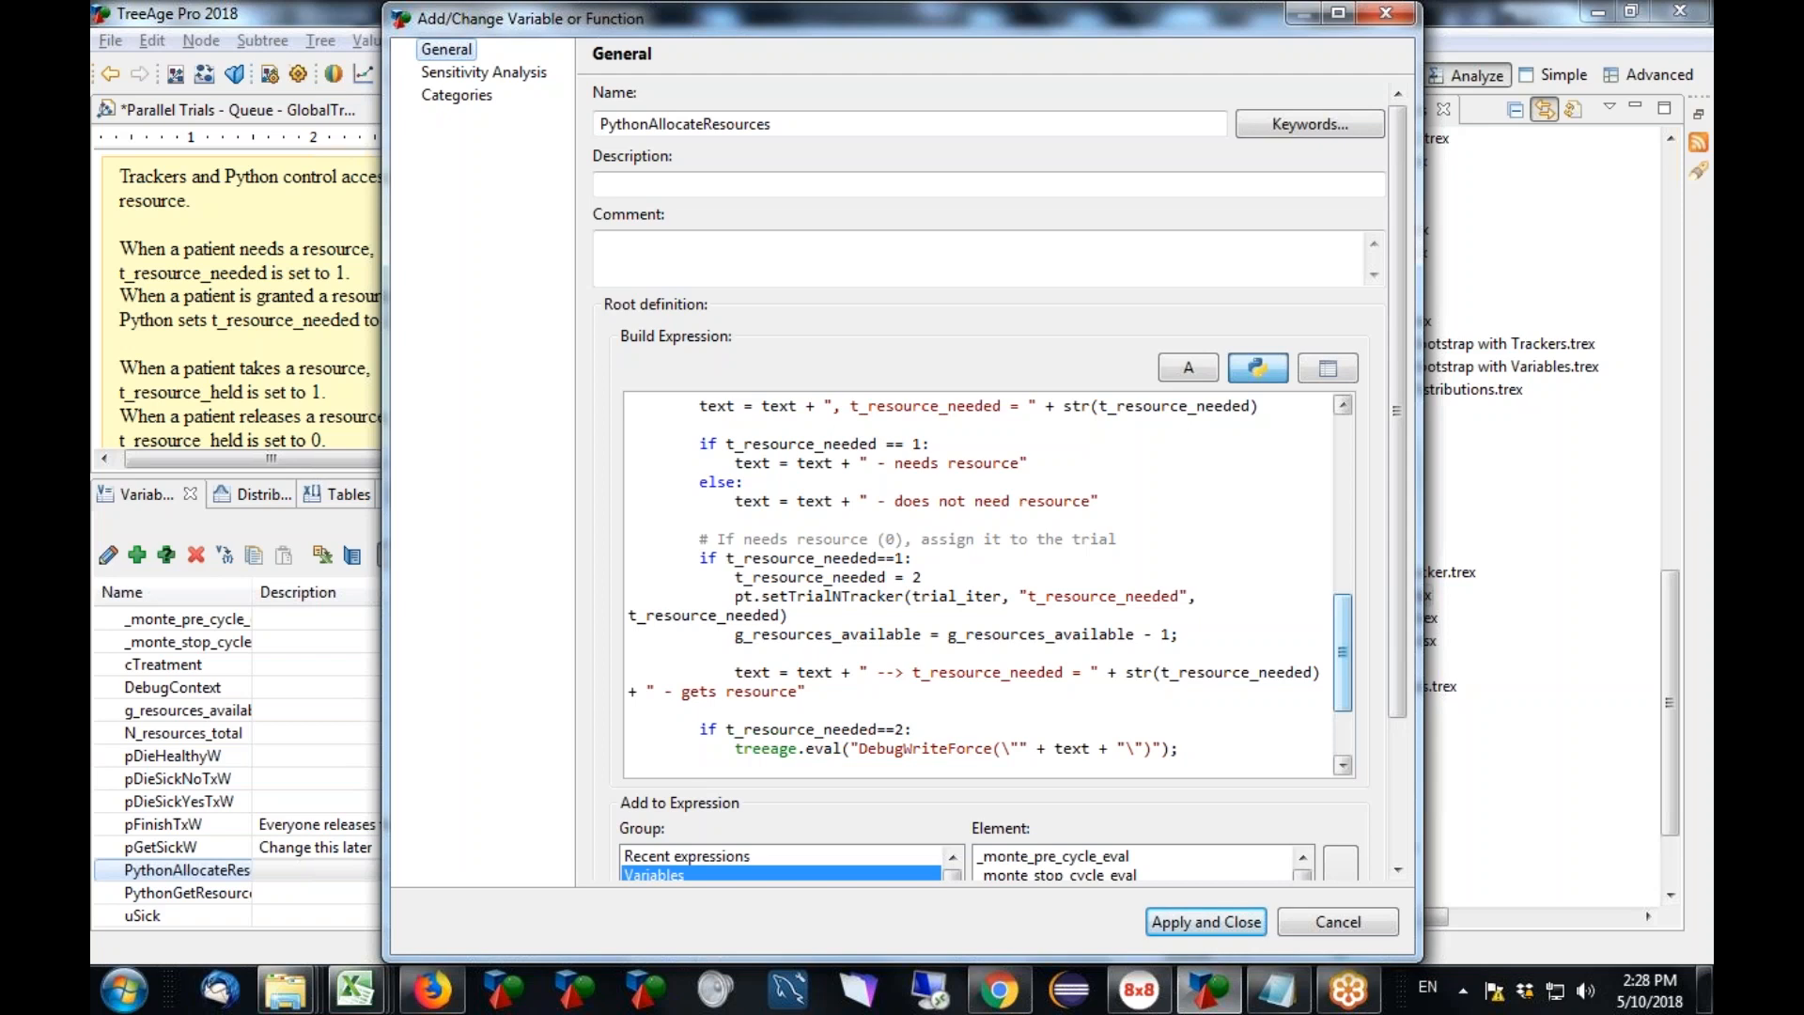
click(1344, 921)
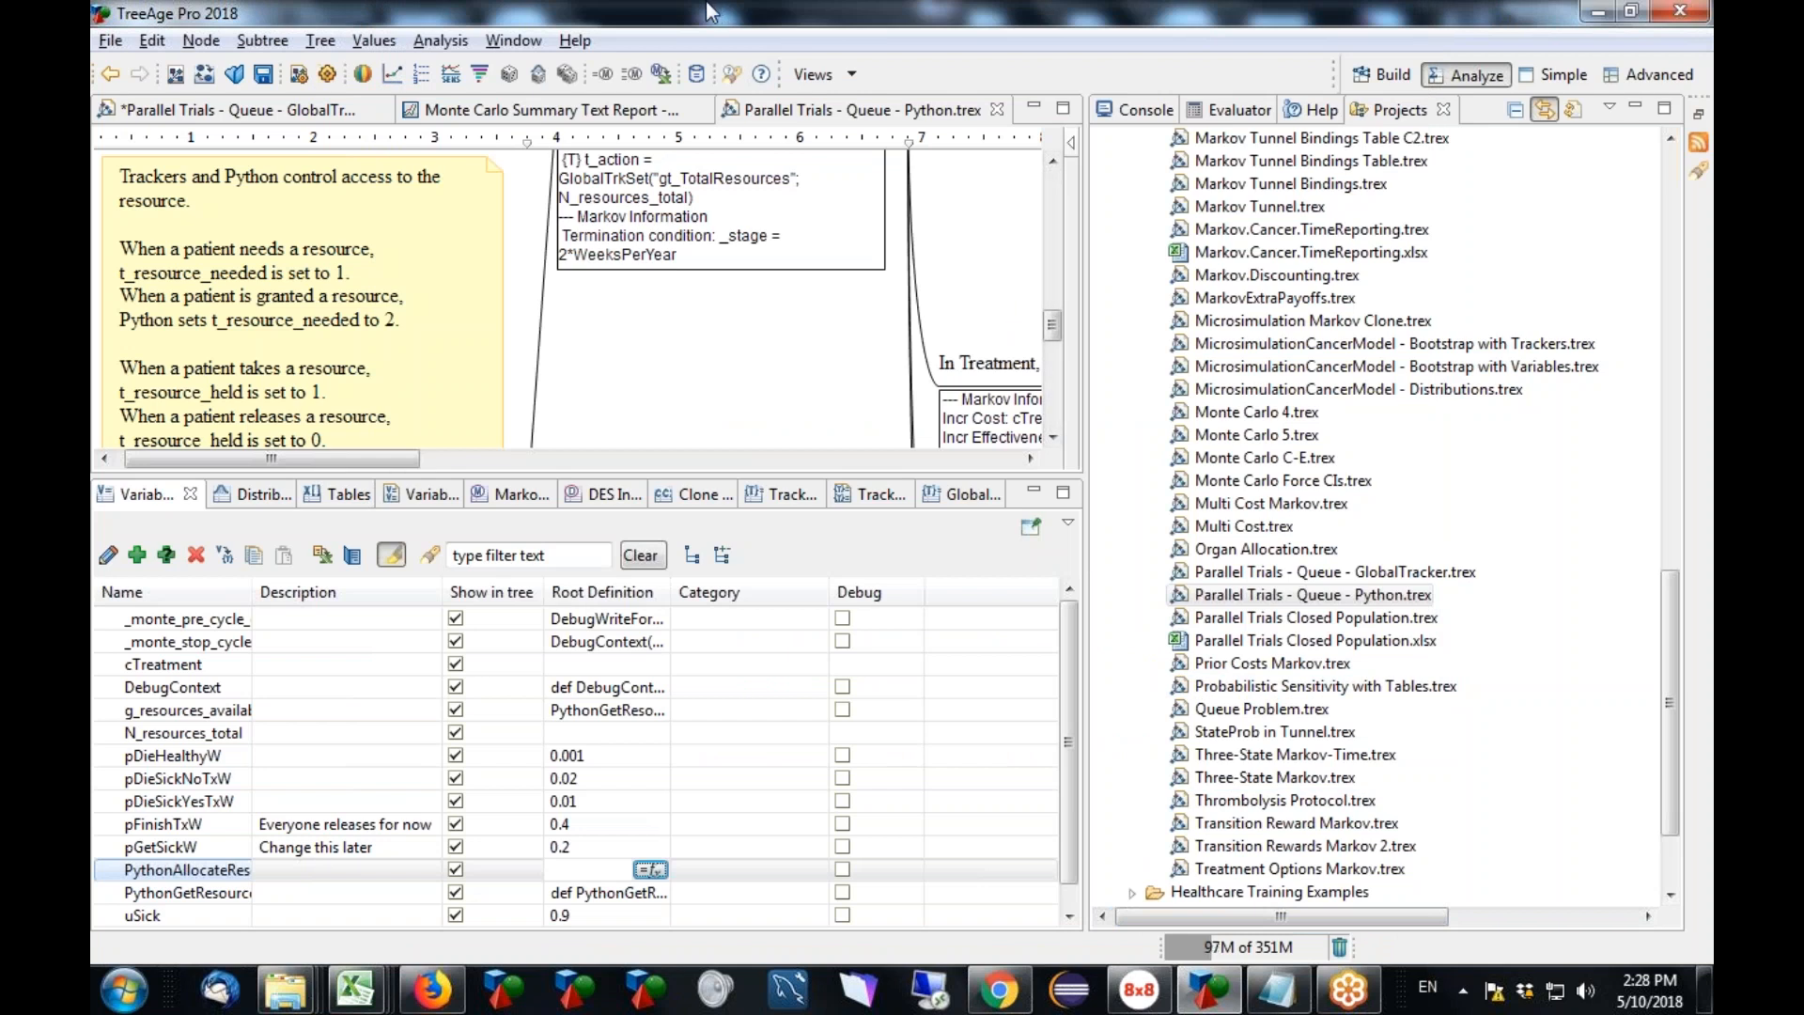
Switch to the TreeAge Pro Webinars page in Chrome and preview the Untitled Notepad window.
key(alt+Tab)
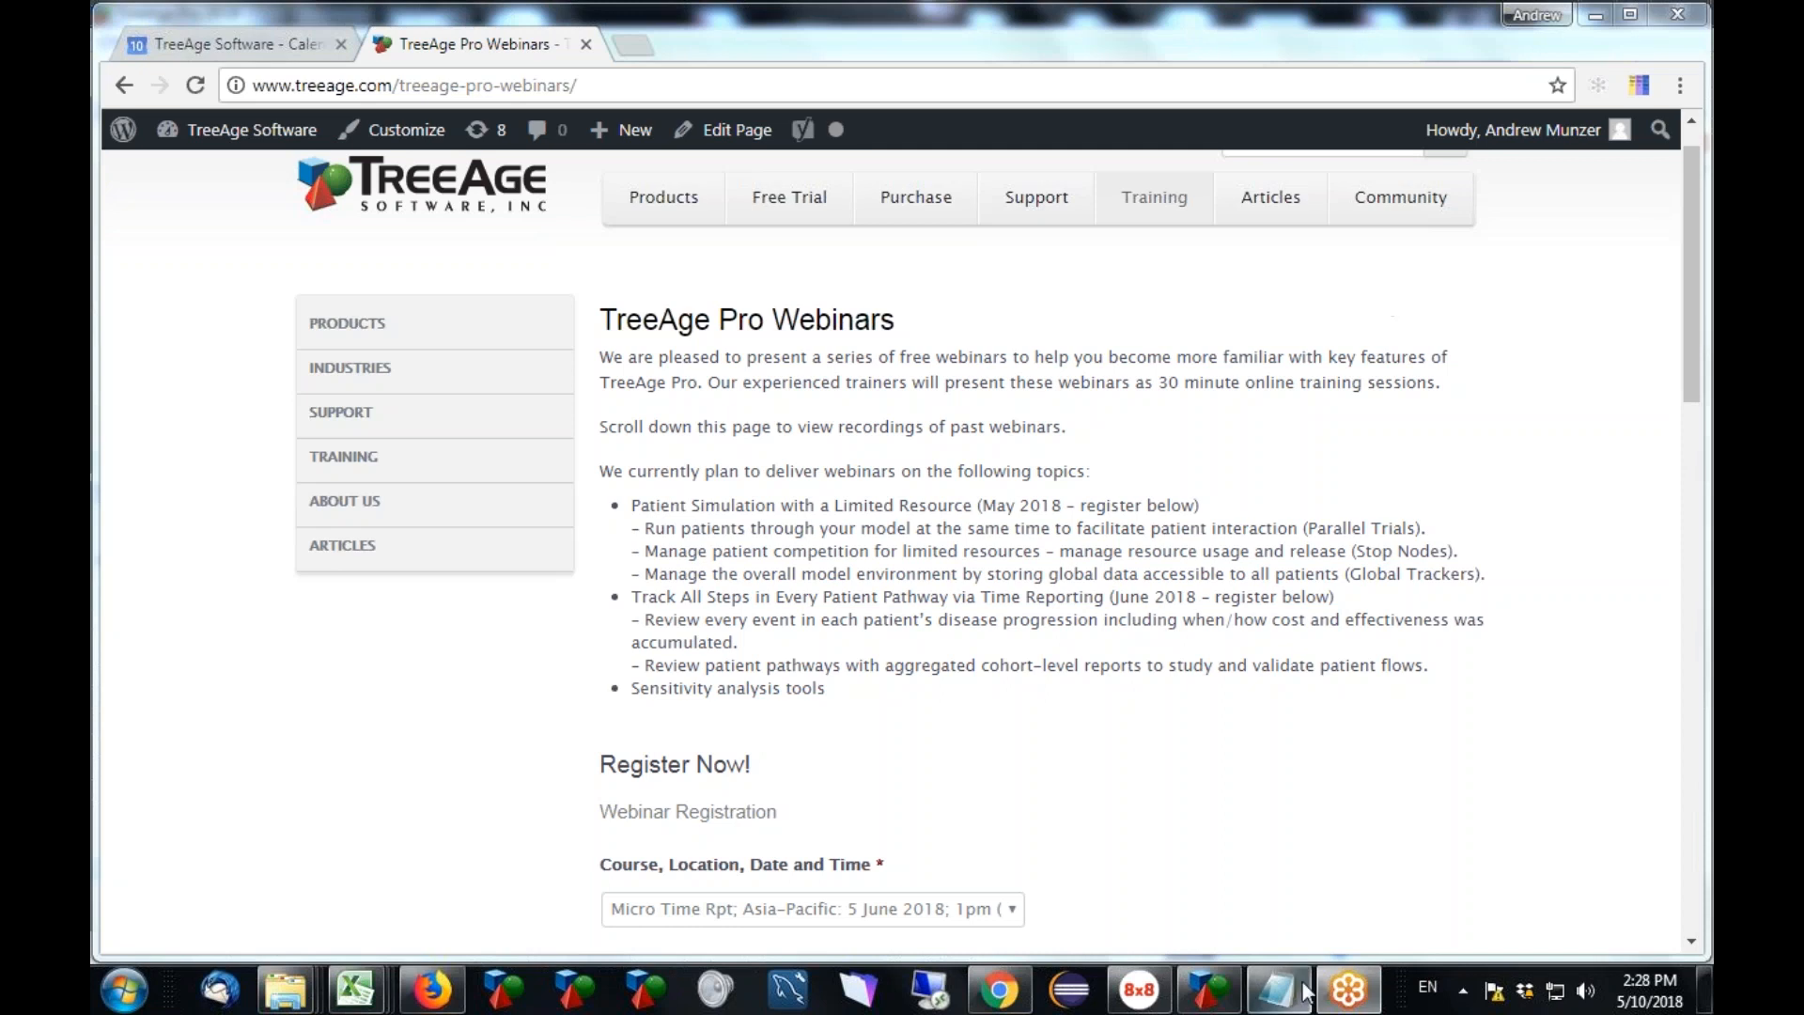
mouse_move(1293, 992)
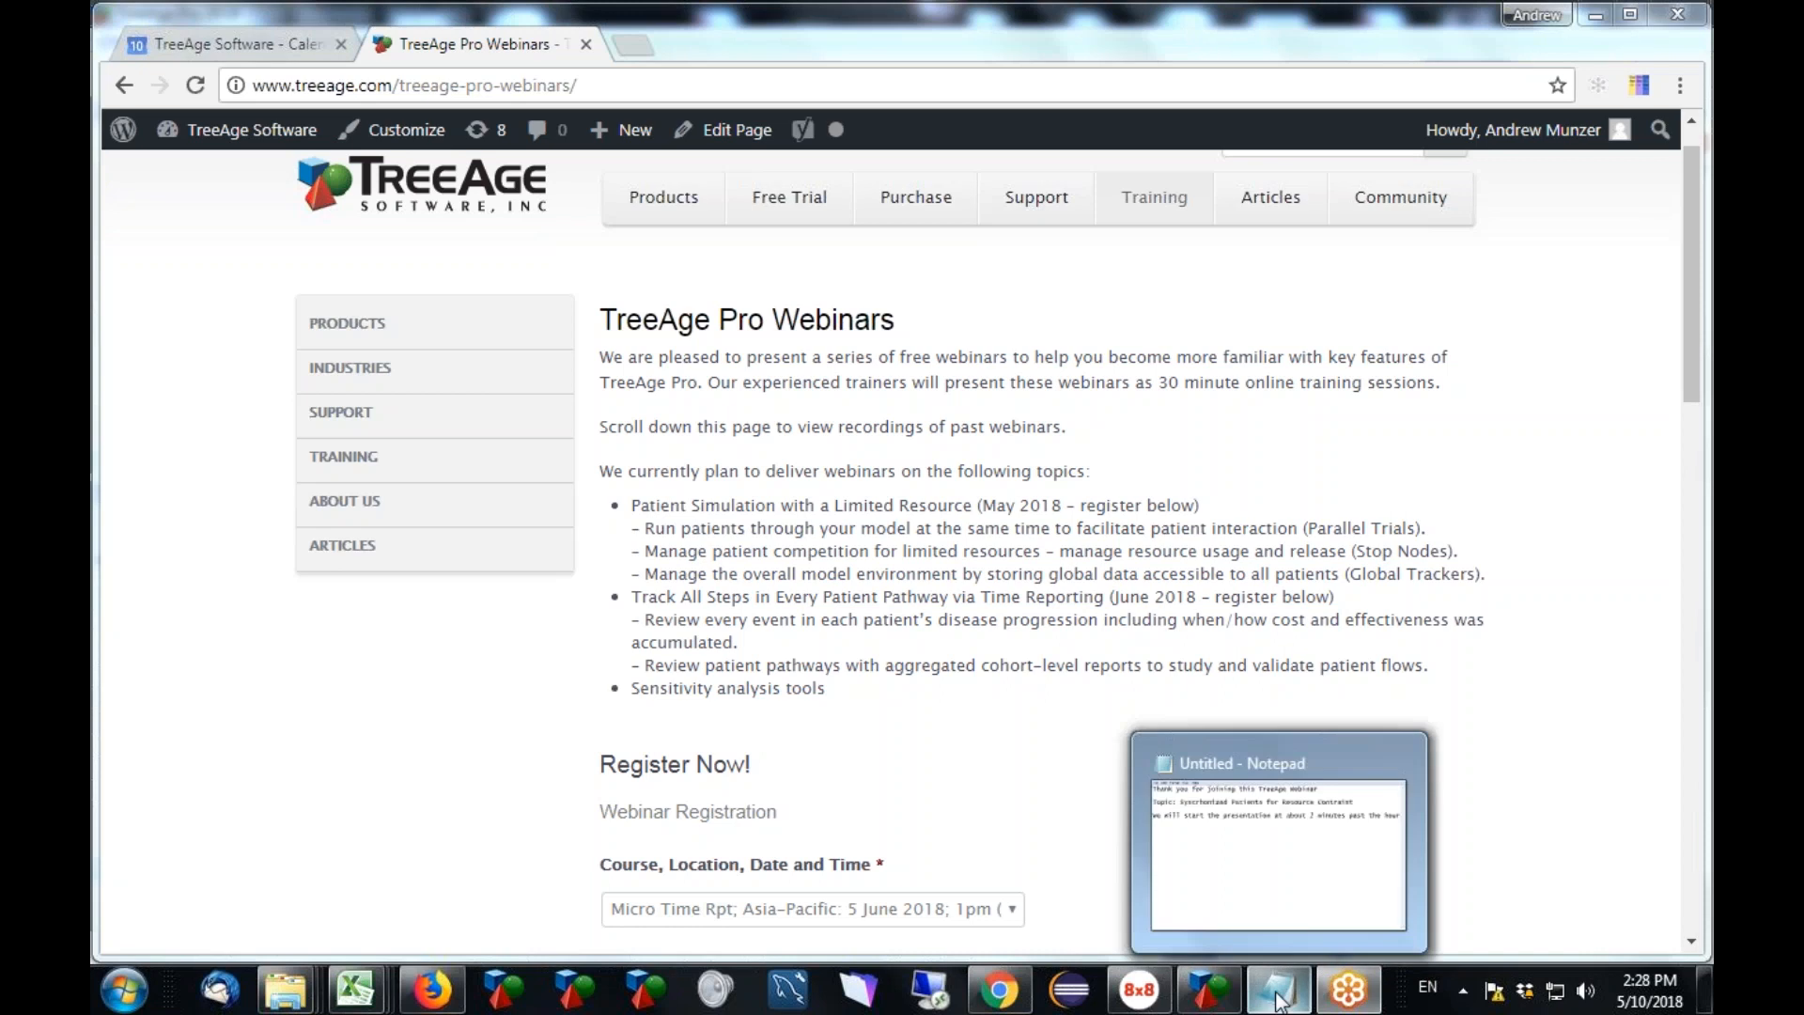